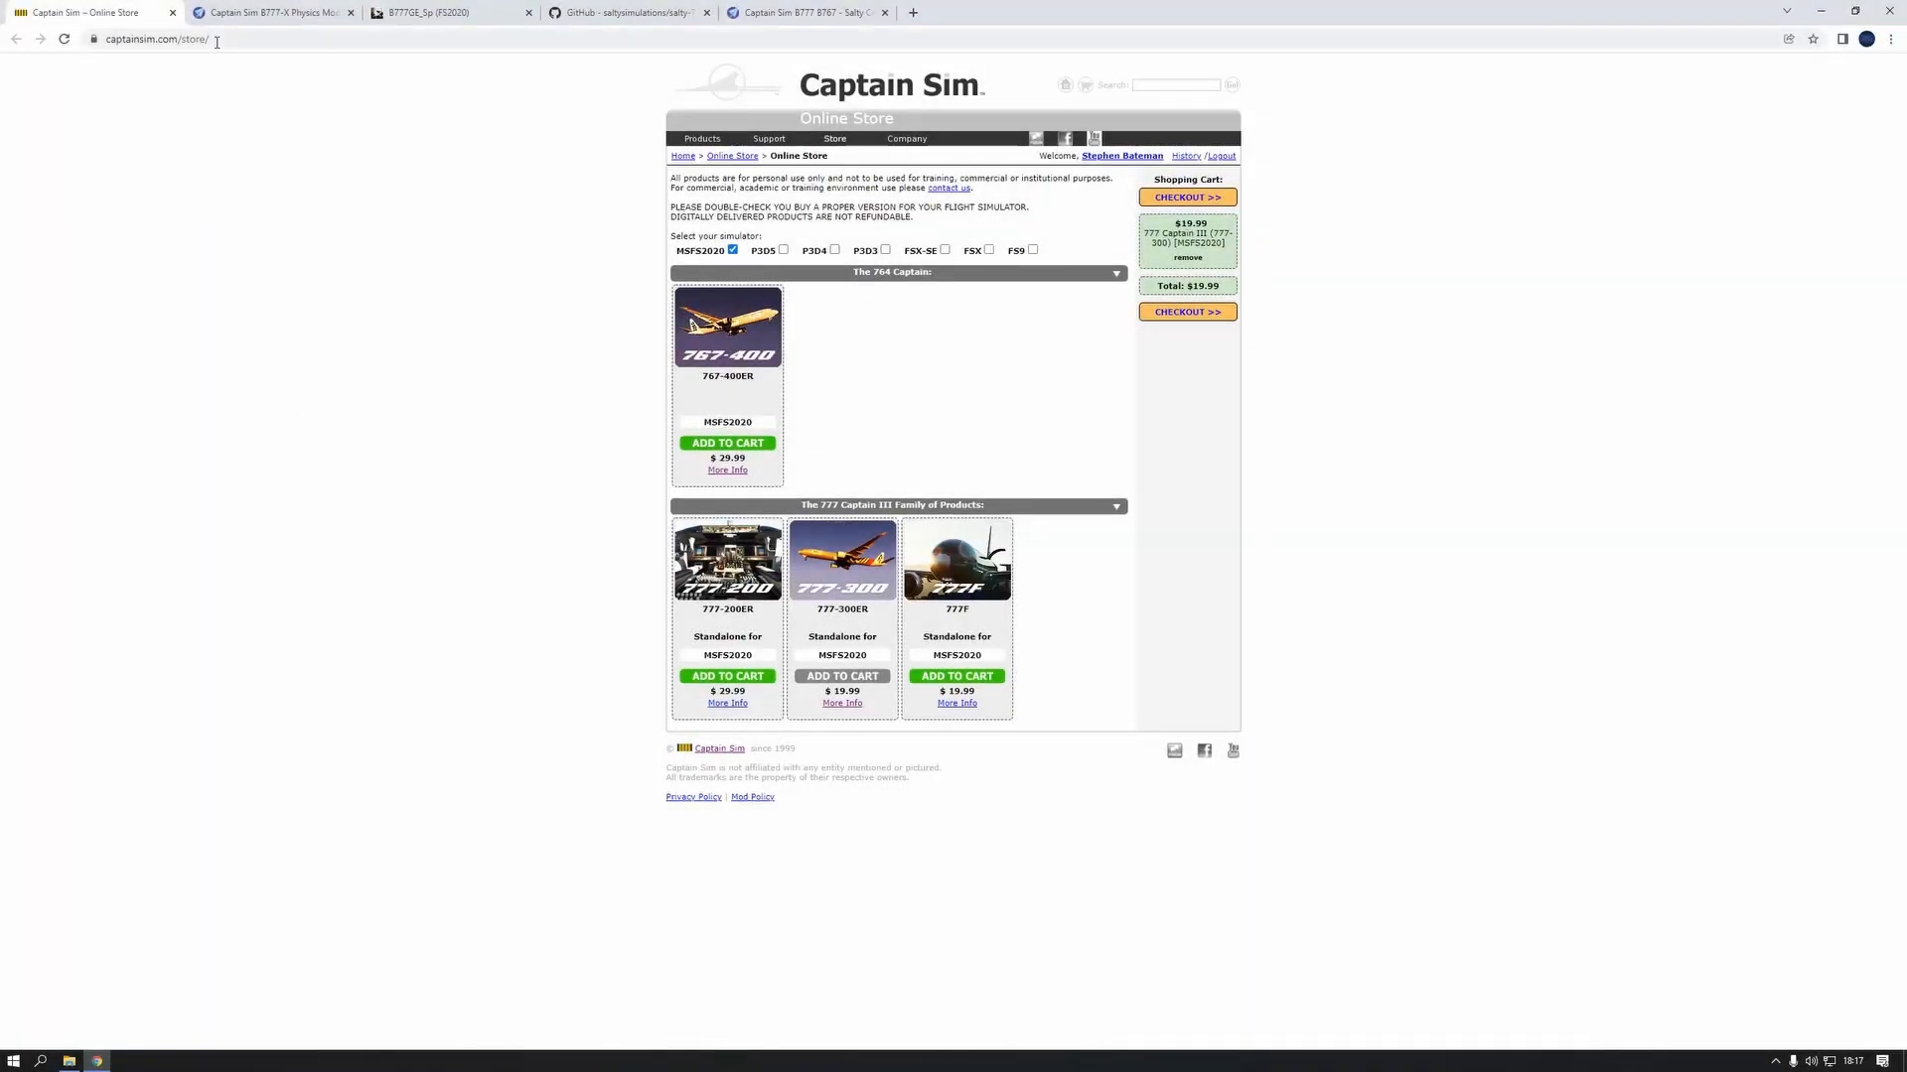
left_click_drag(230, 40, 45, 31)
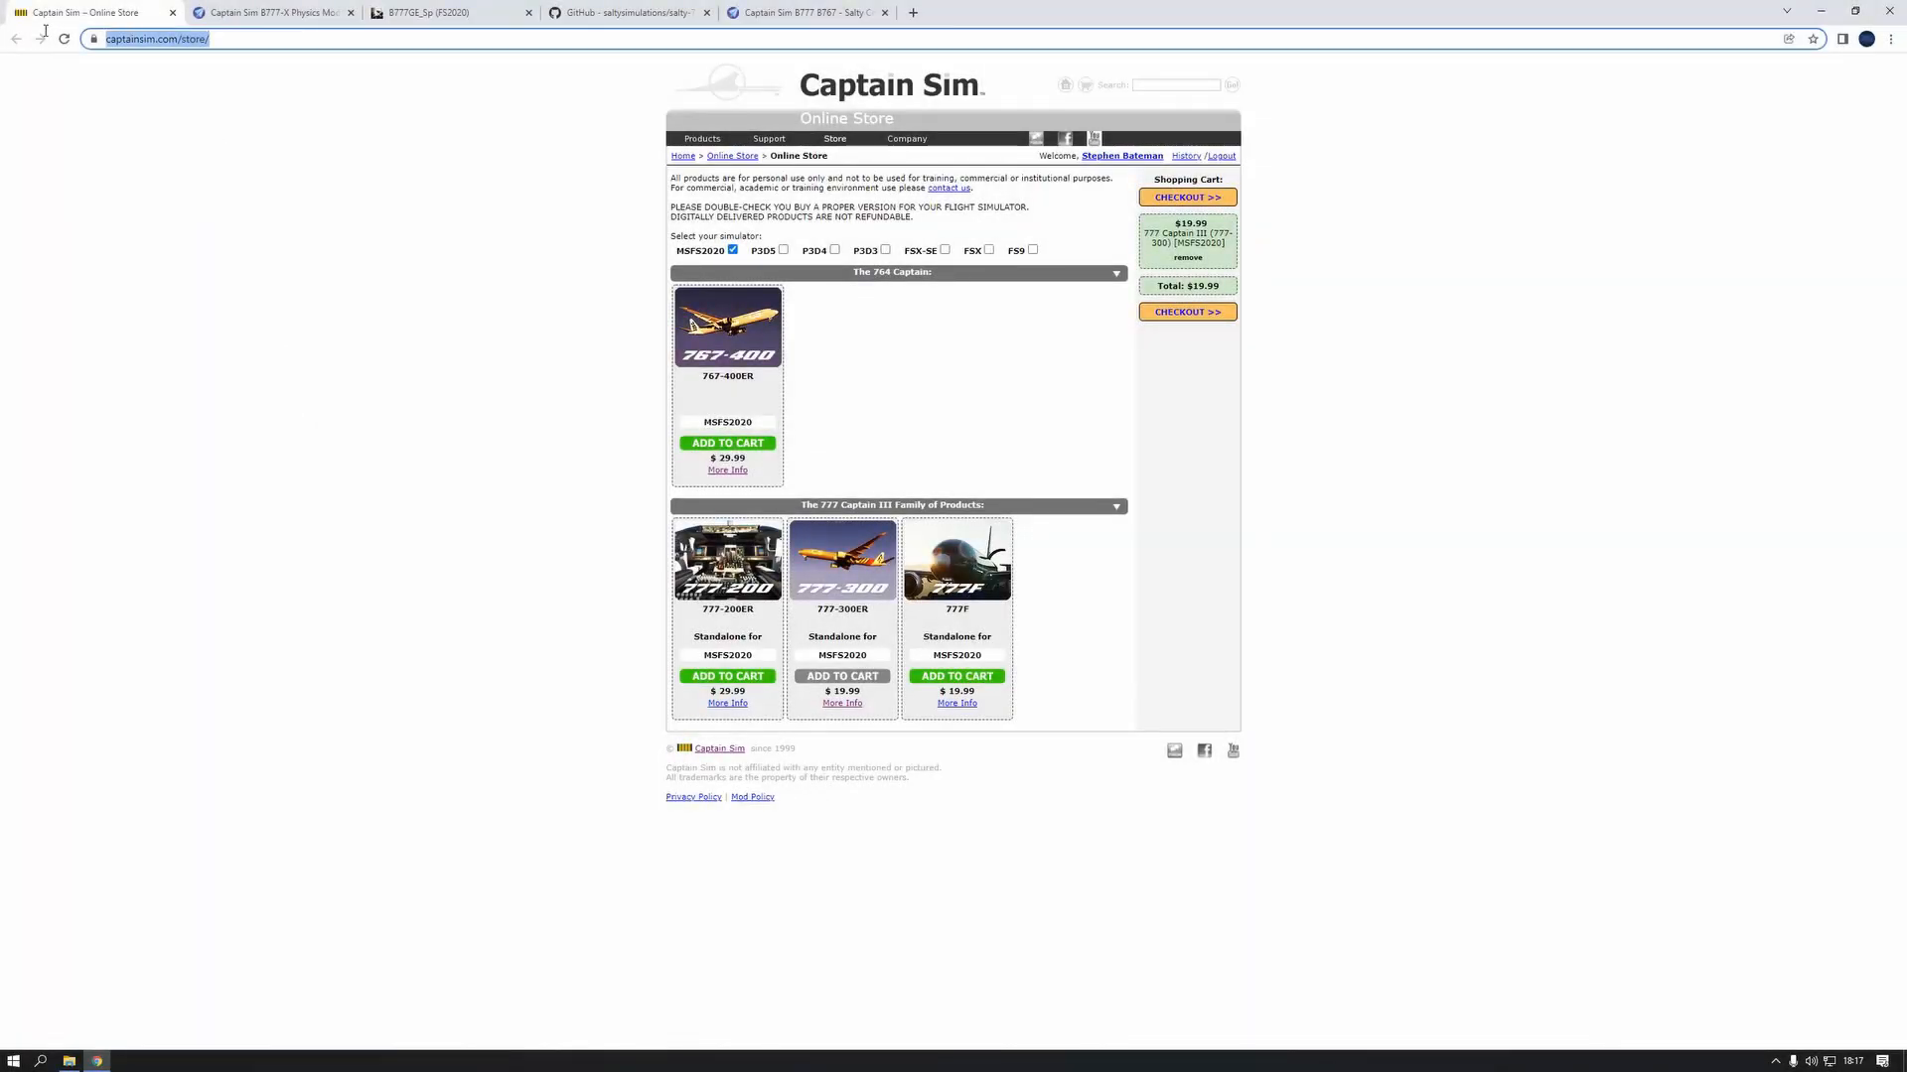
left_click_drag(230, 34, 98, 32)
left_click(456, 332)
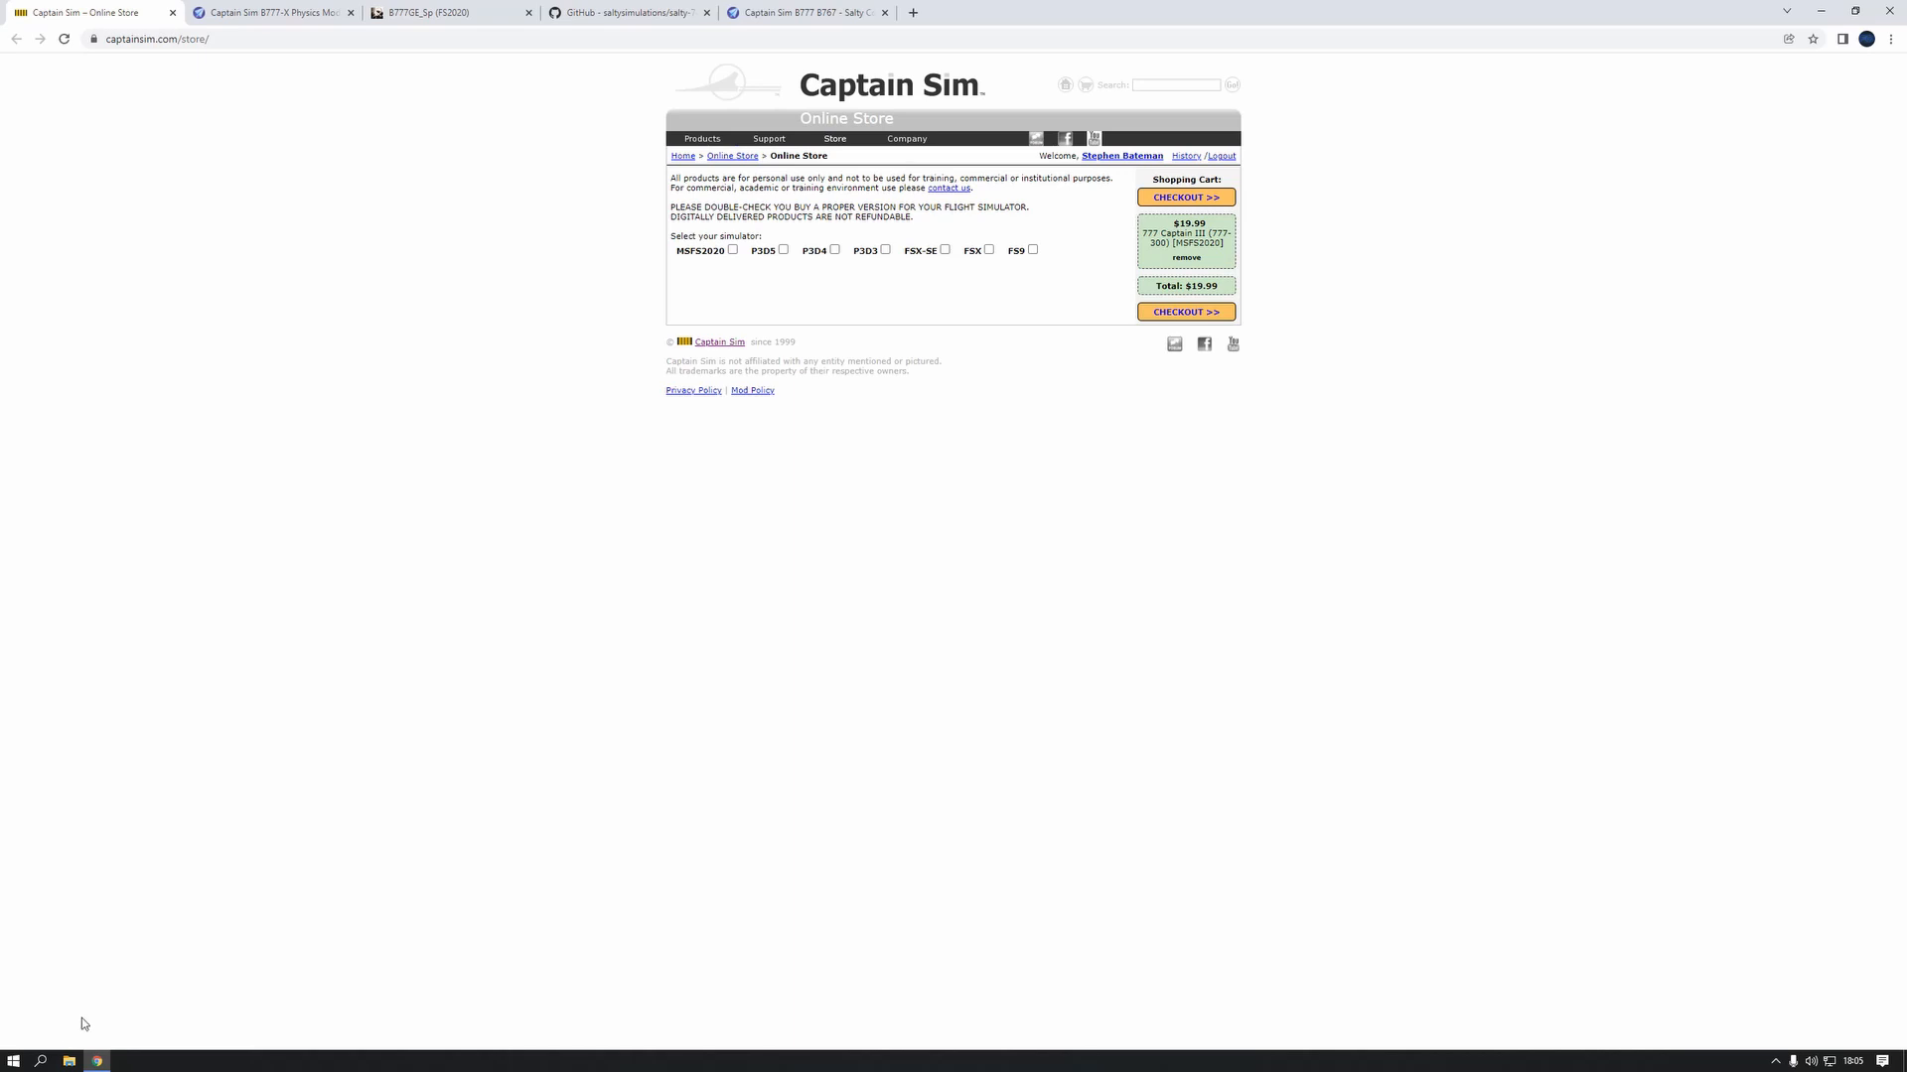
Open the 777-300 ACE [MSFS2020] app and start its update for the 777-300ER
left_click(40, 1061)
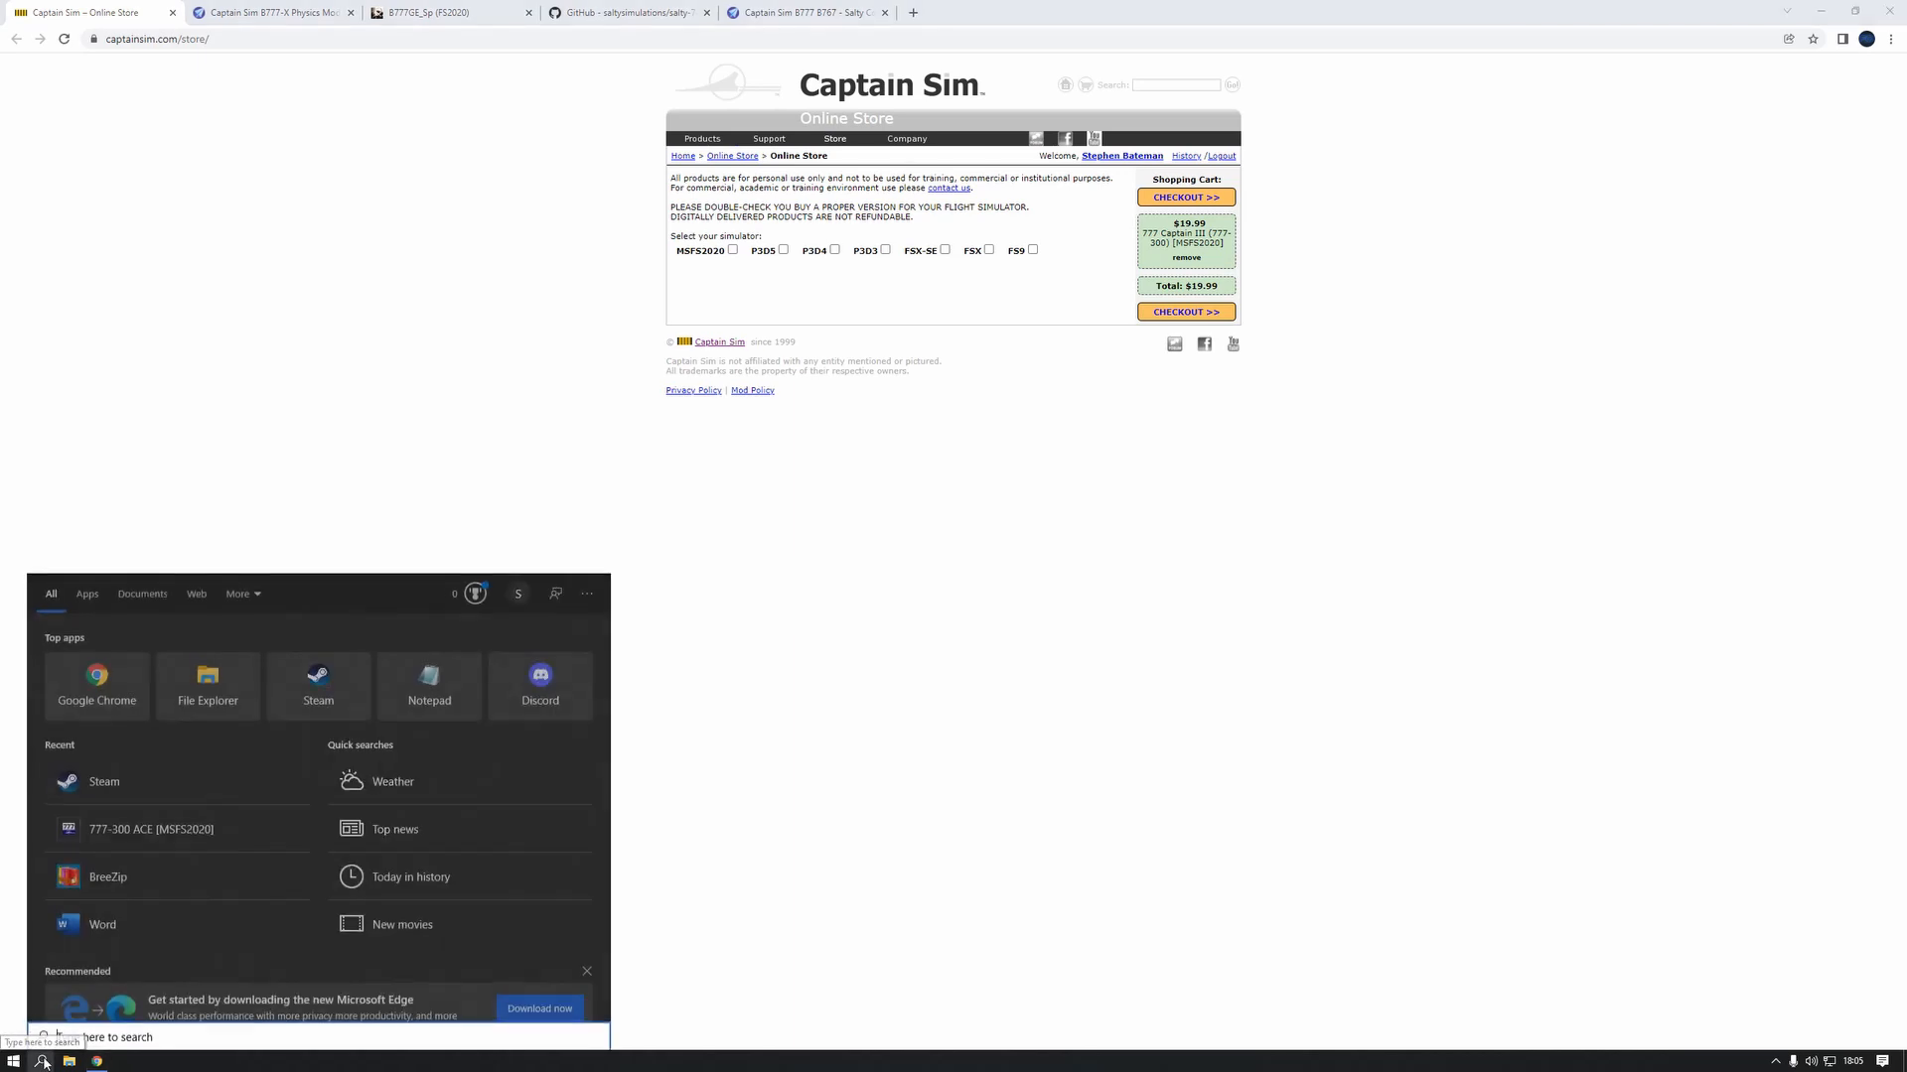
type("ace")
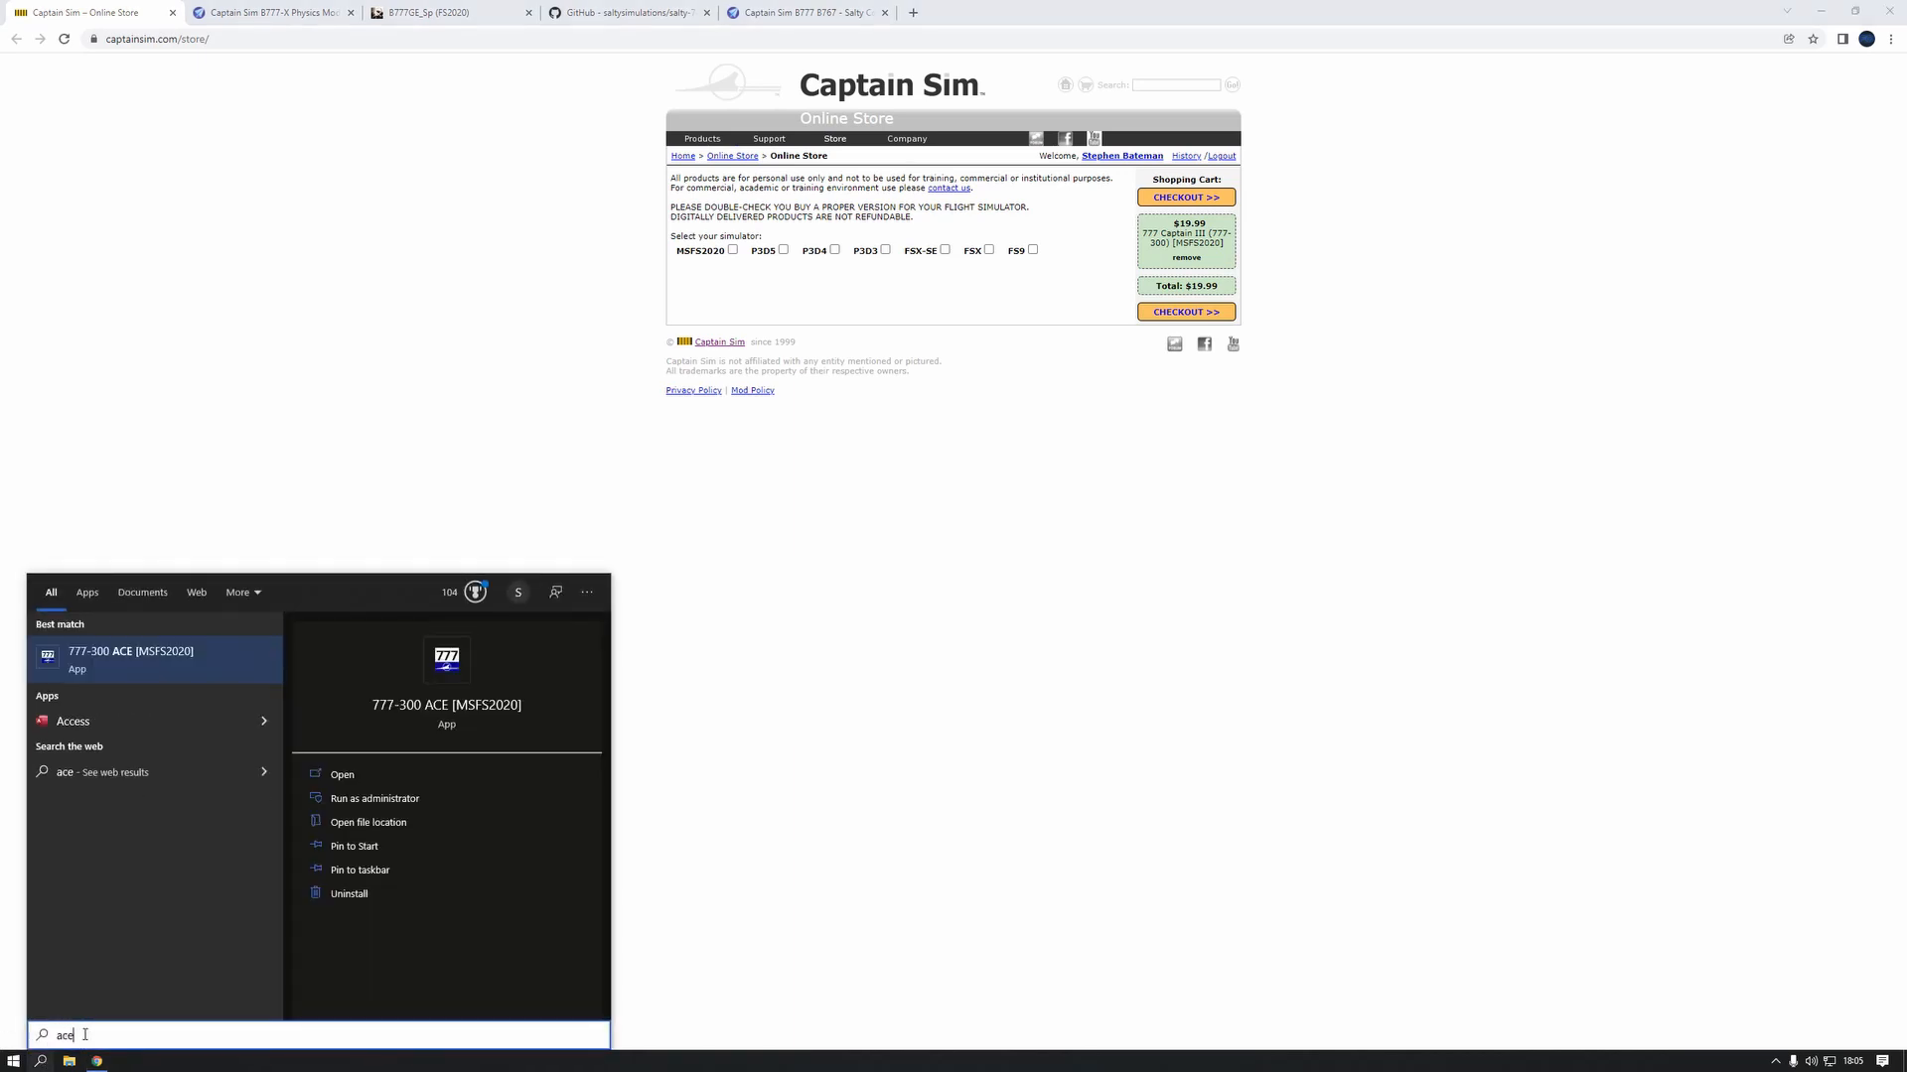
left_click(145, 658)
left_click(876, 634)
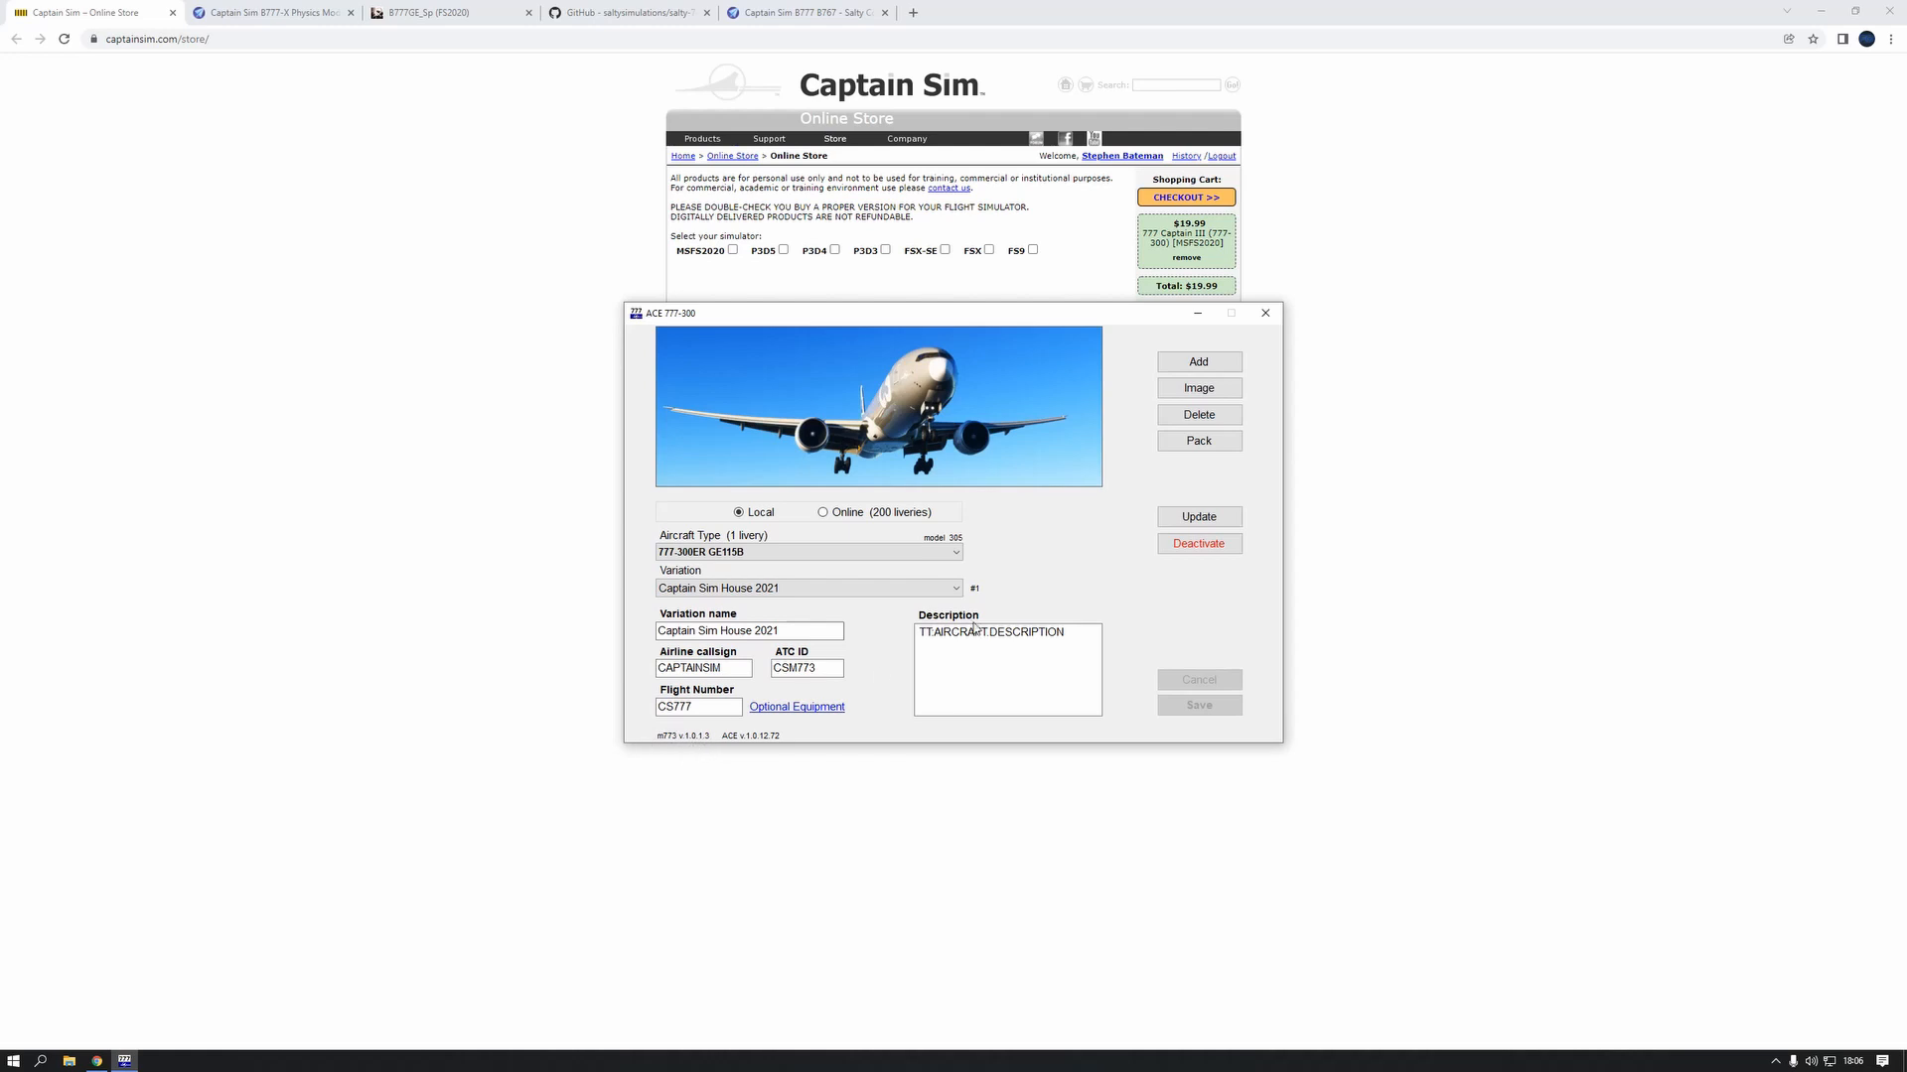
left_click(1188, 517)
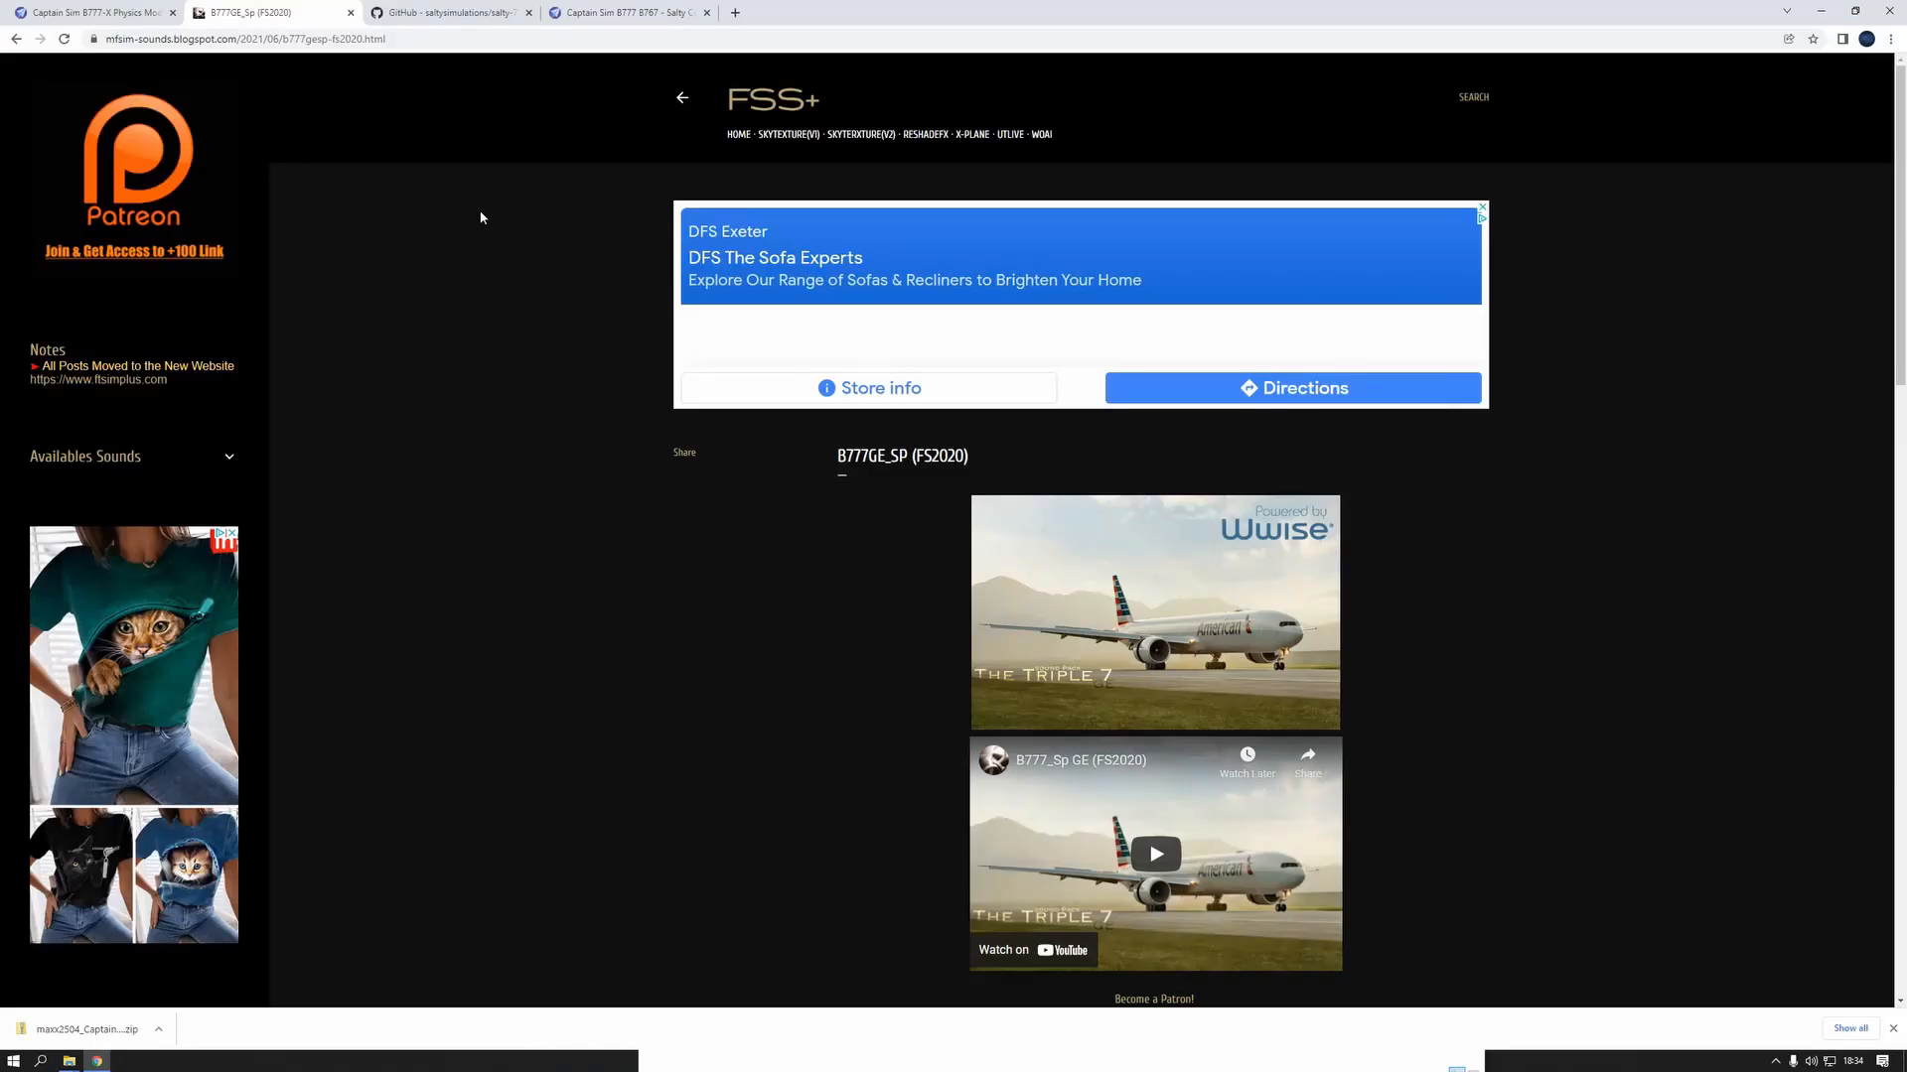
Download the free light version of the B777GE_SP (FS2020) sound pack, FS_B777_Sp(GE)(C).zip, from its web page
left_click(278, 38)
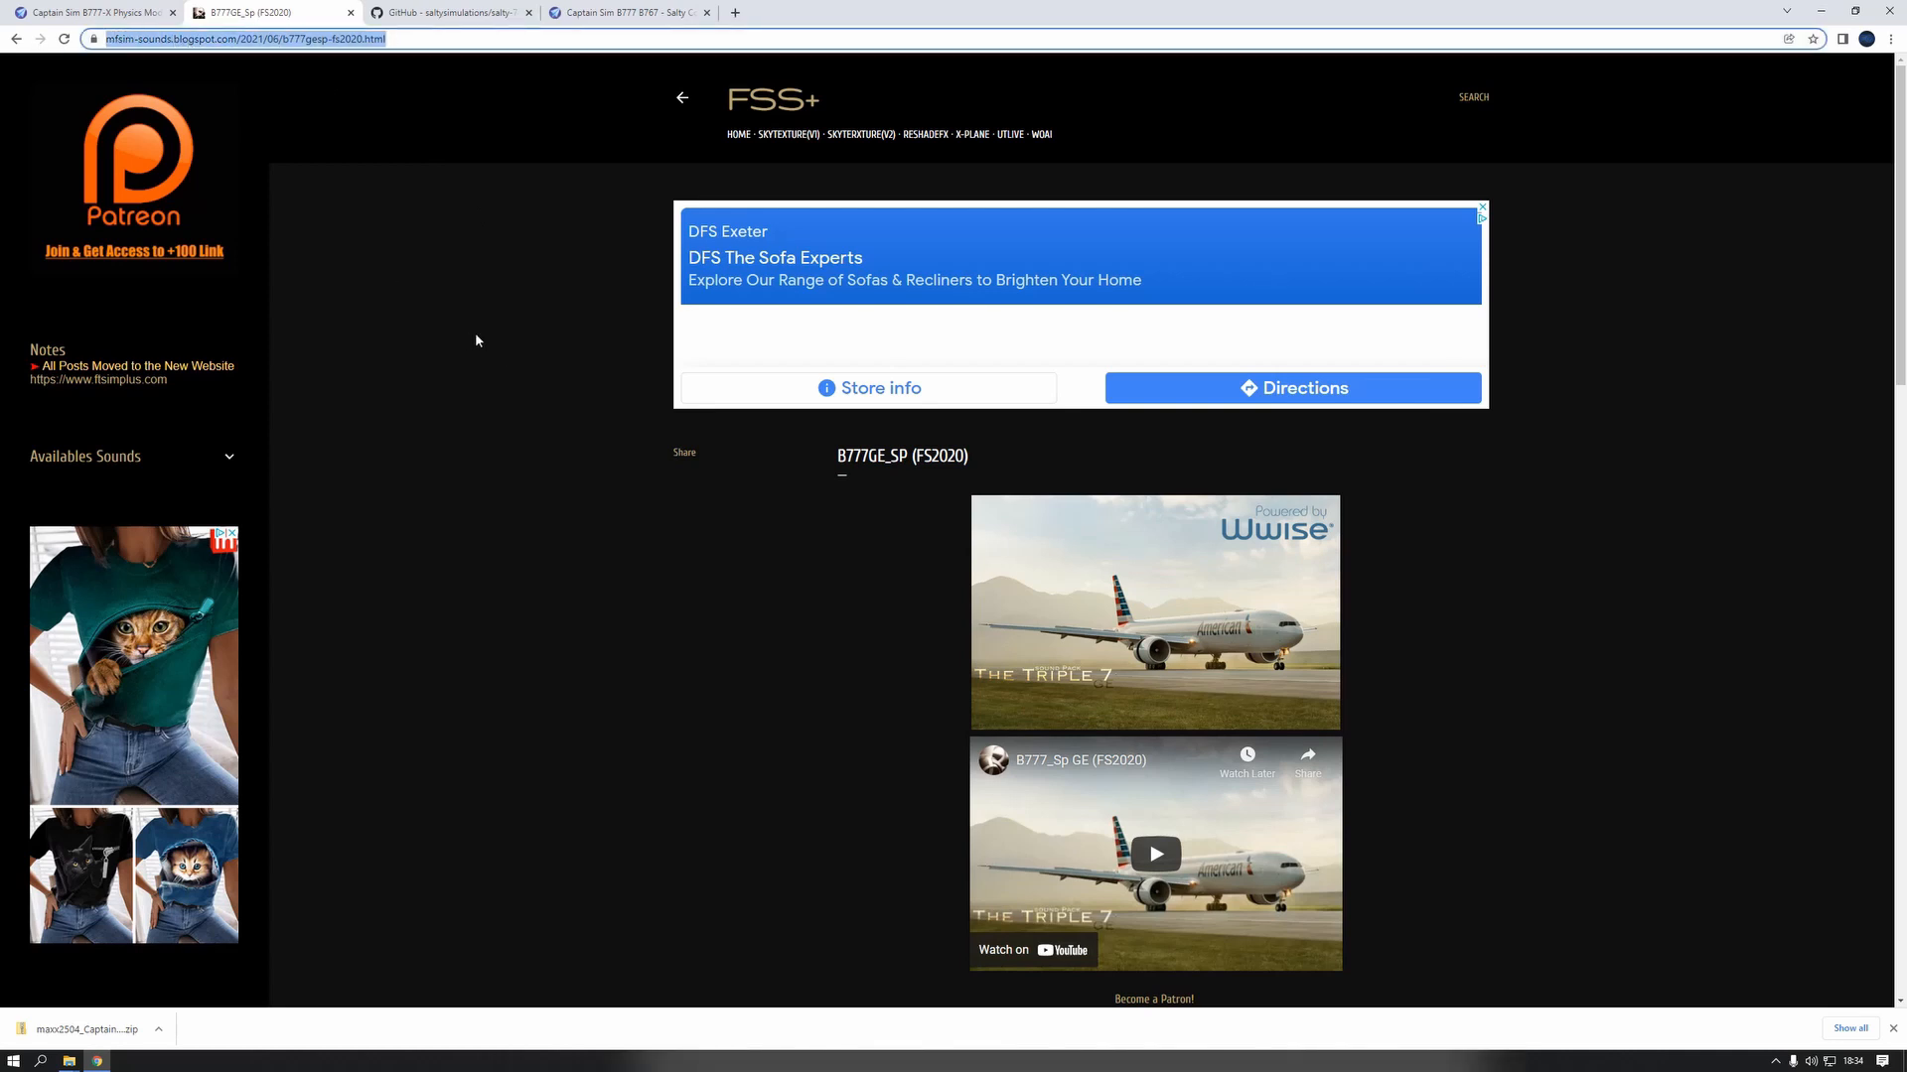
left_click(733, 613)
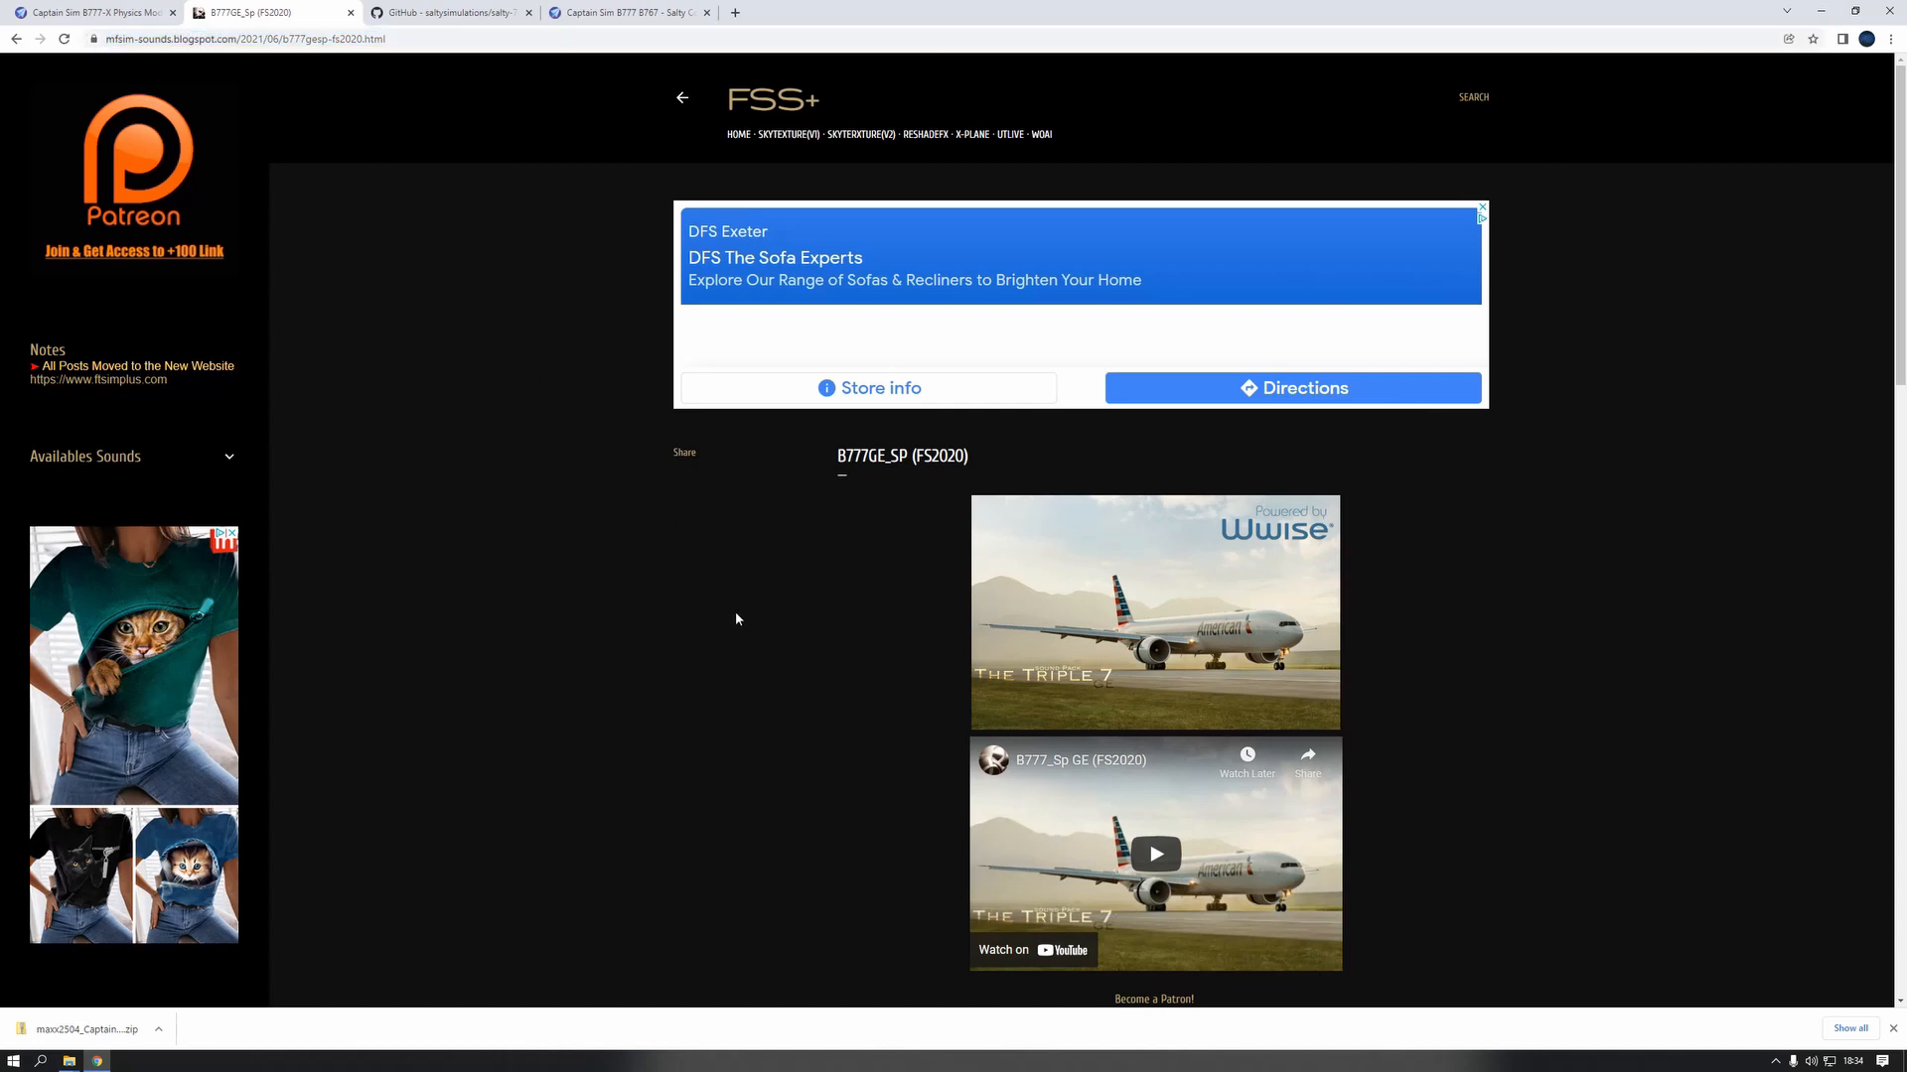
scroll(929, 456, "down", 1)
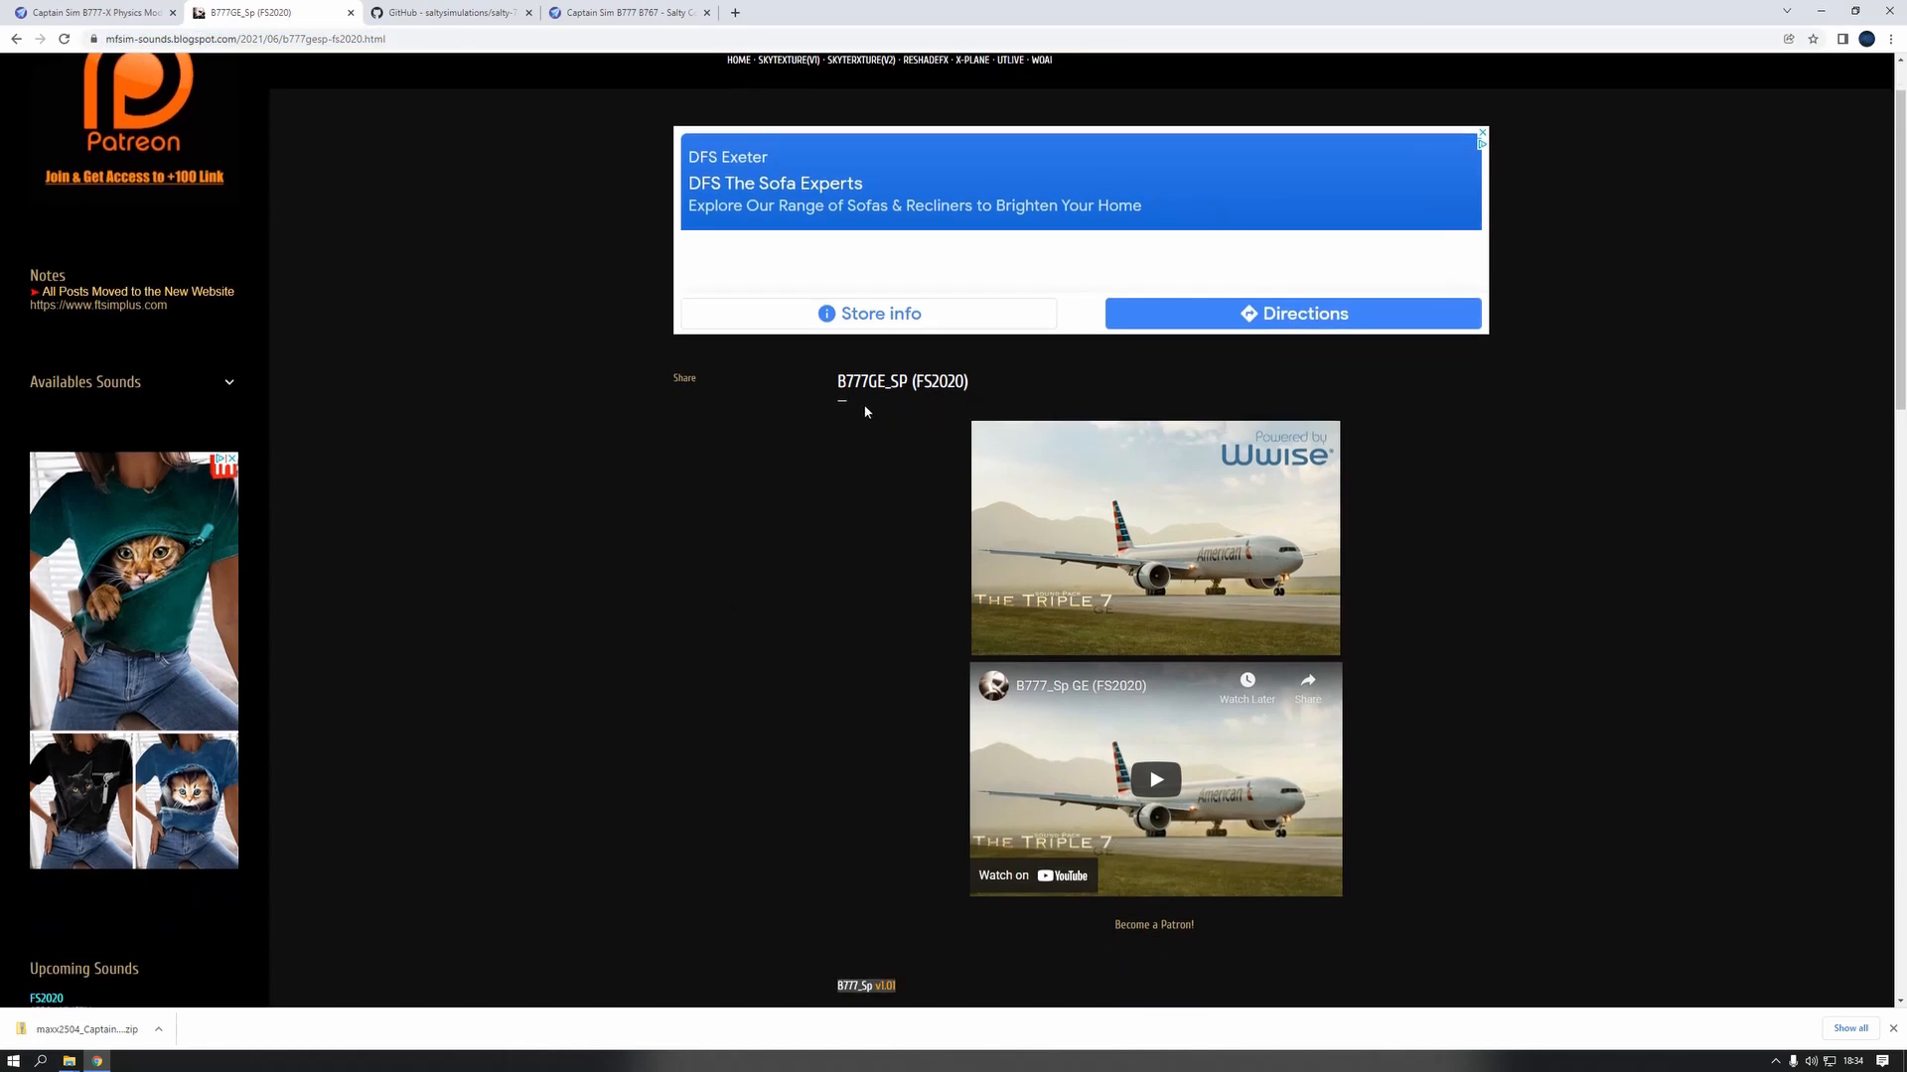
scroll(865, 411, "down", 4)
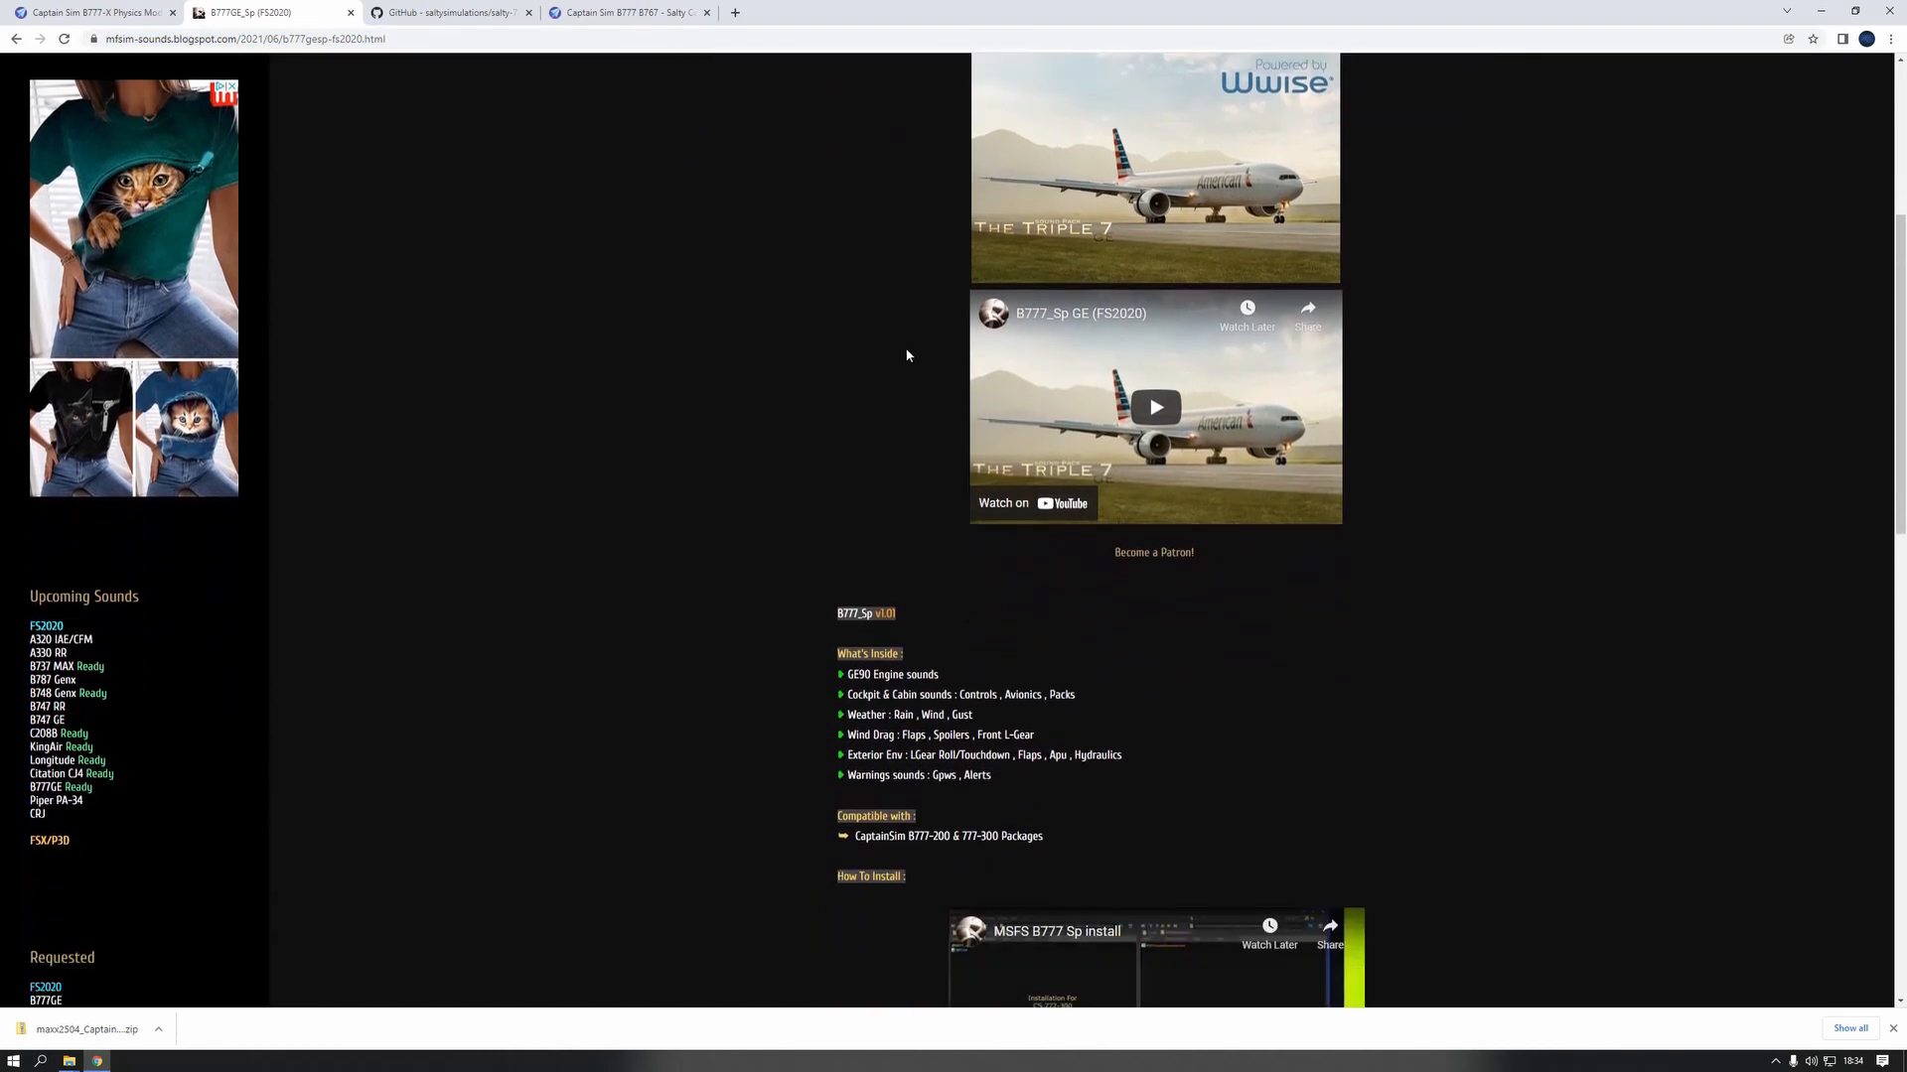
scroll(906, 355, "up", 3)
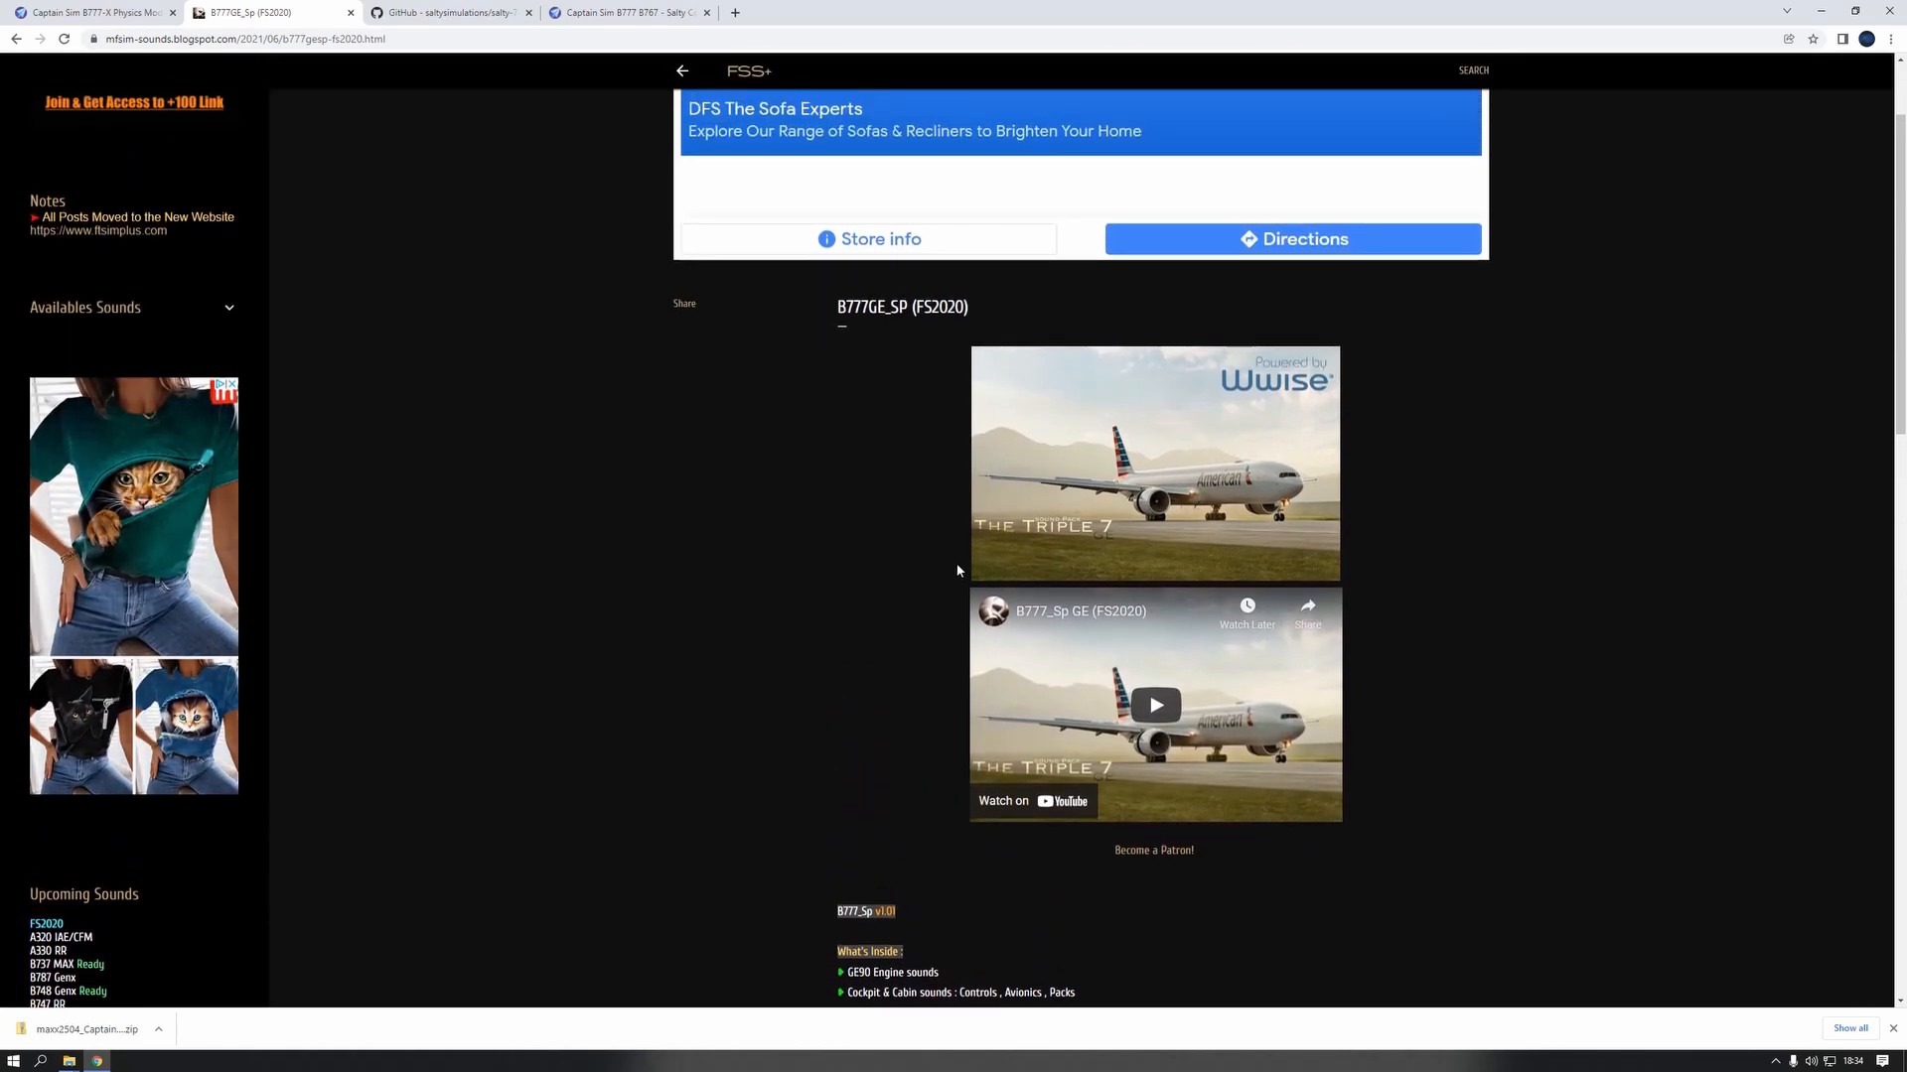
scroll(958, 570, "down", 8)
scroll(1279, 324, "down", 6)
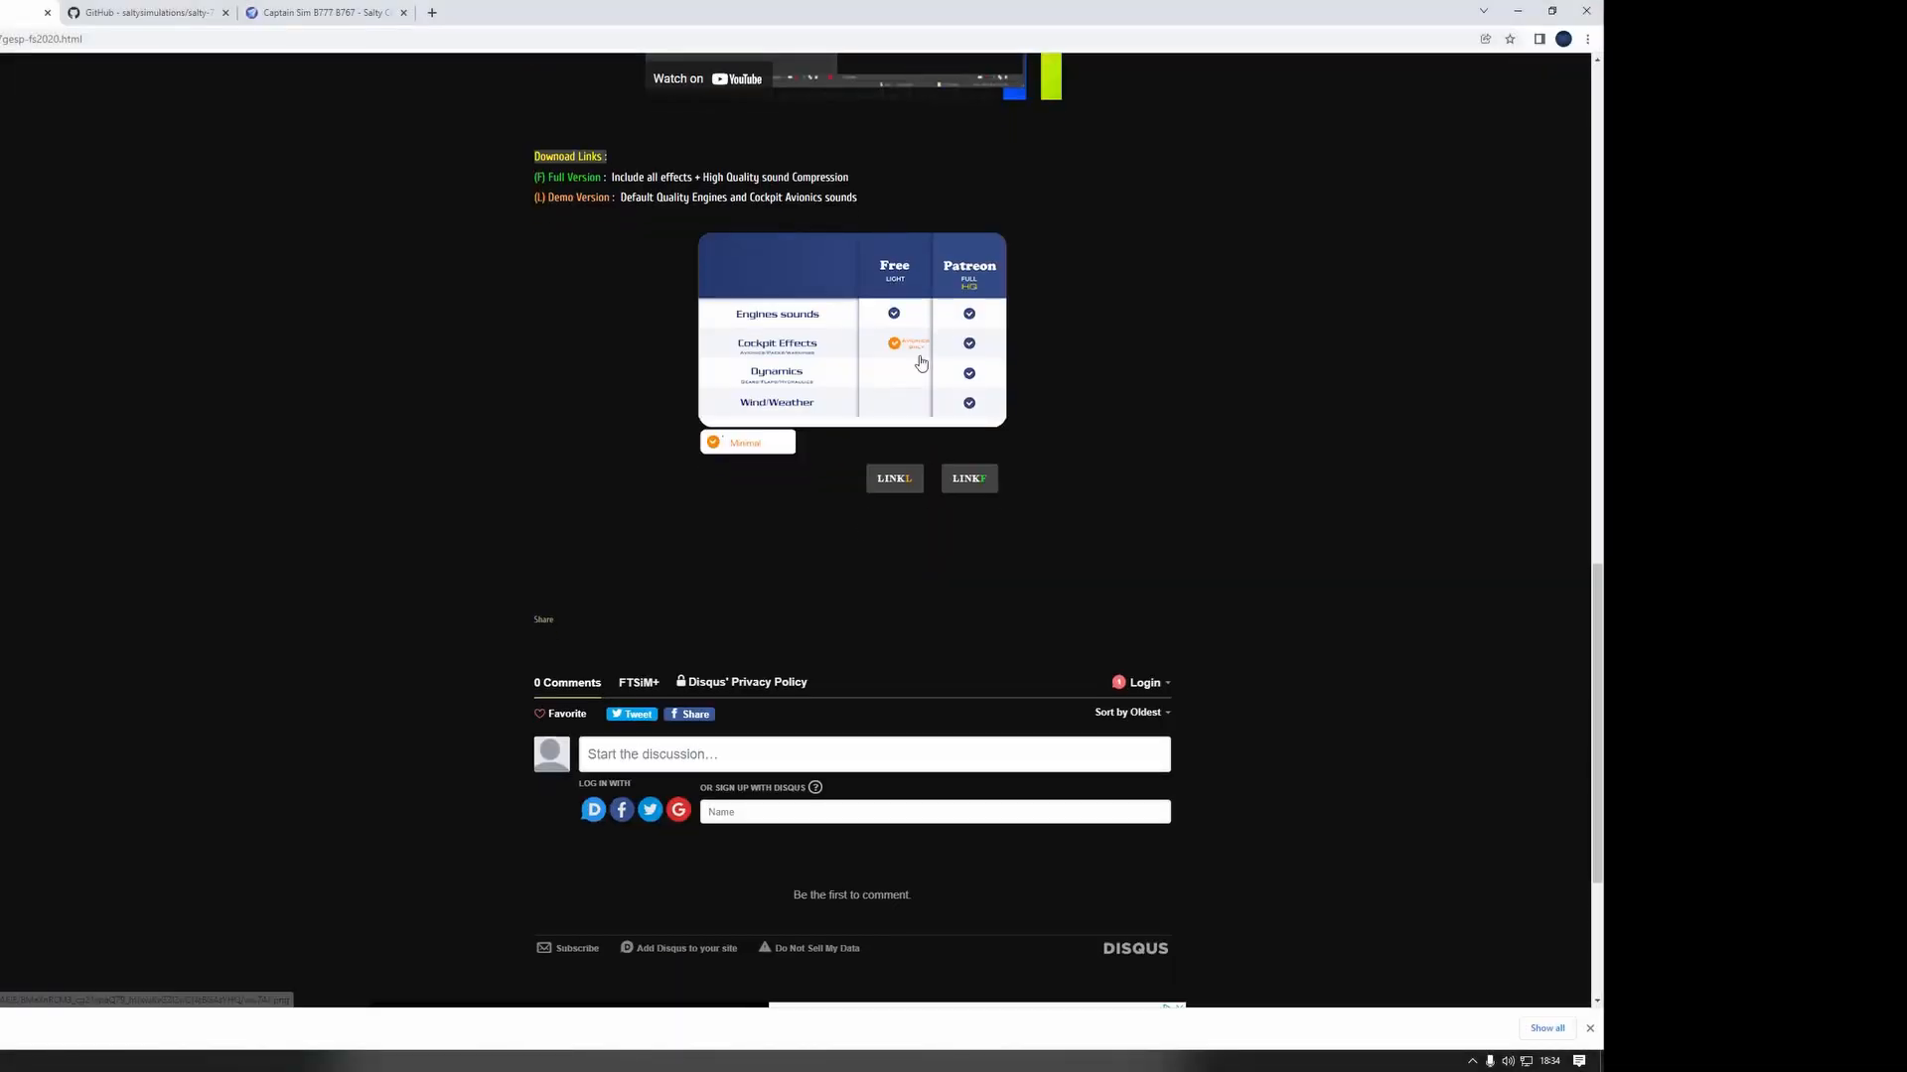
scroll(920, 364, "up", 2)
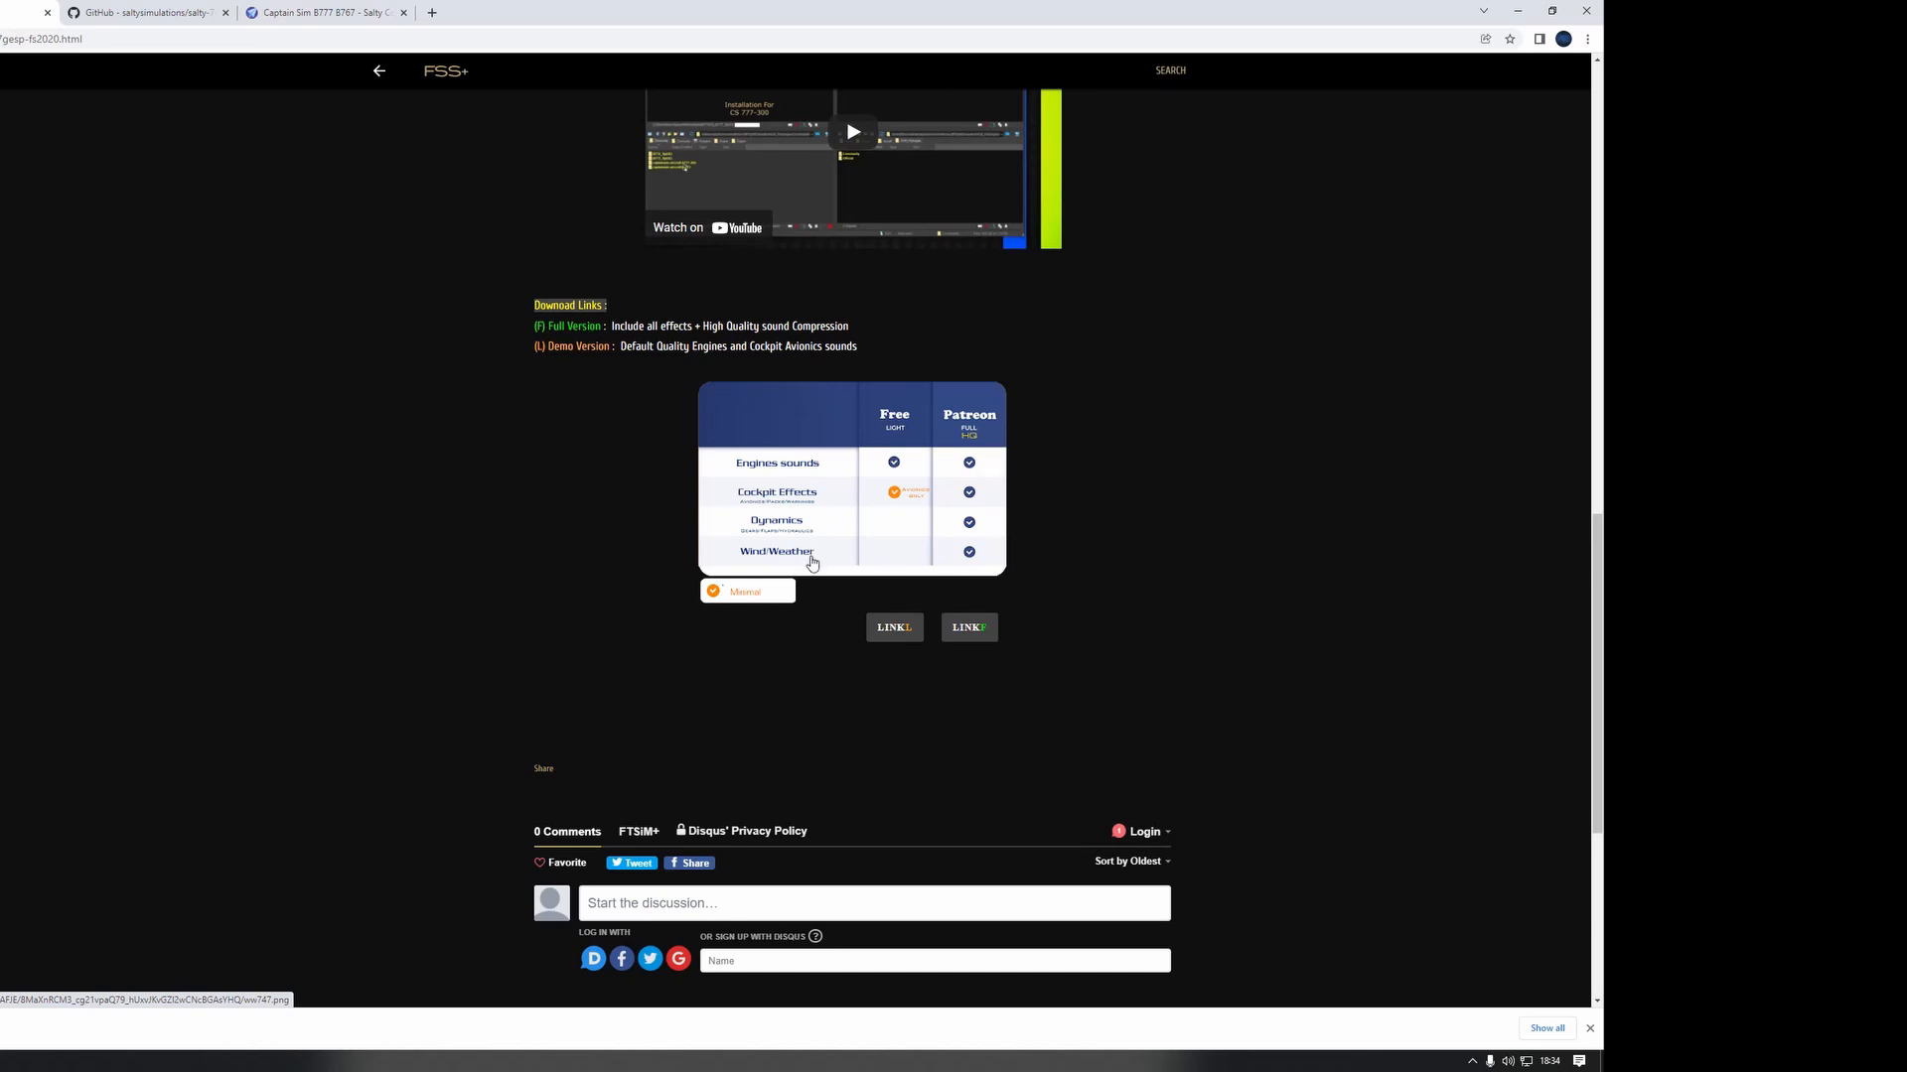
left_click(896, 628)
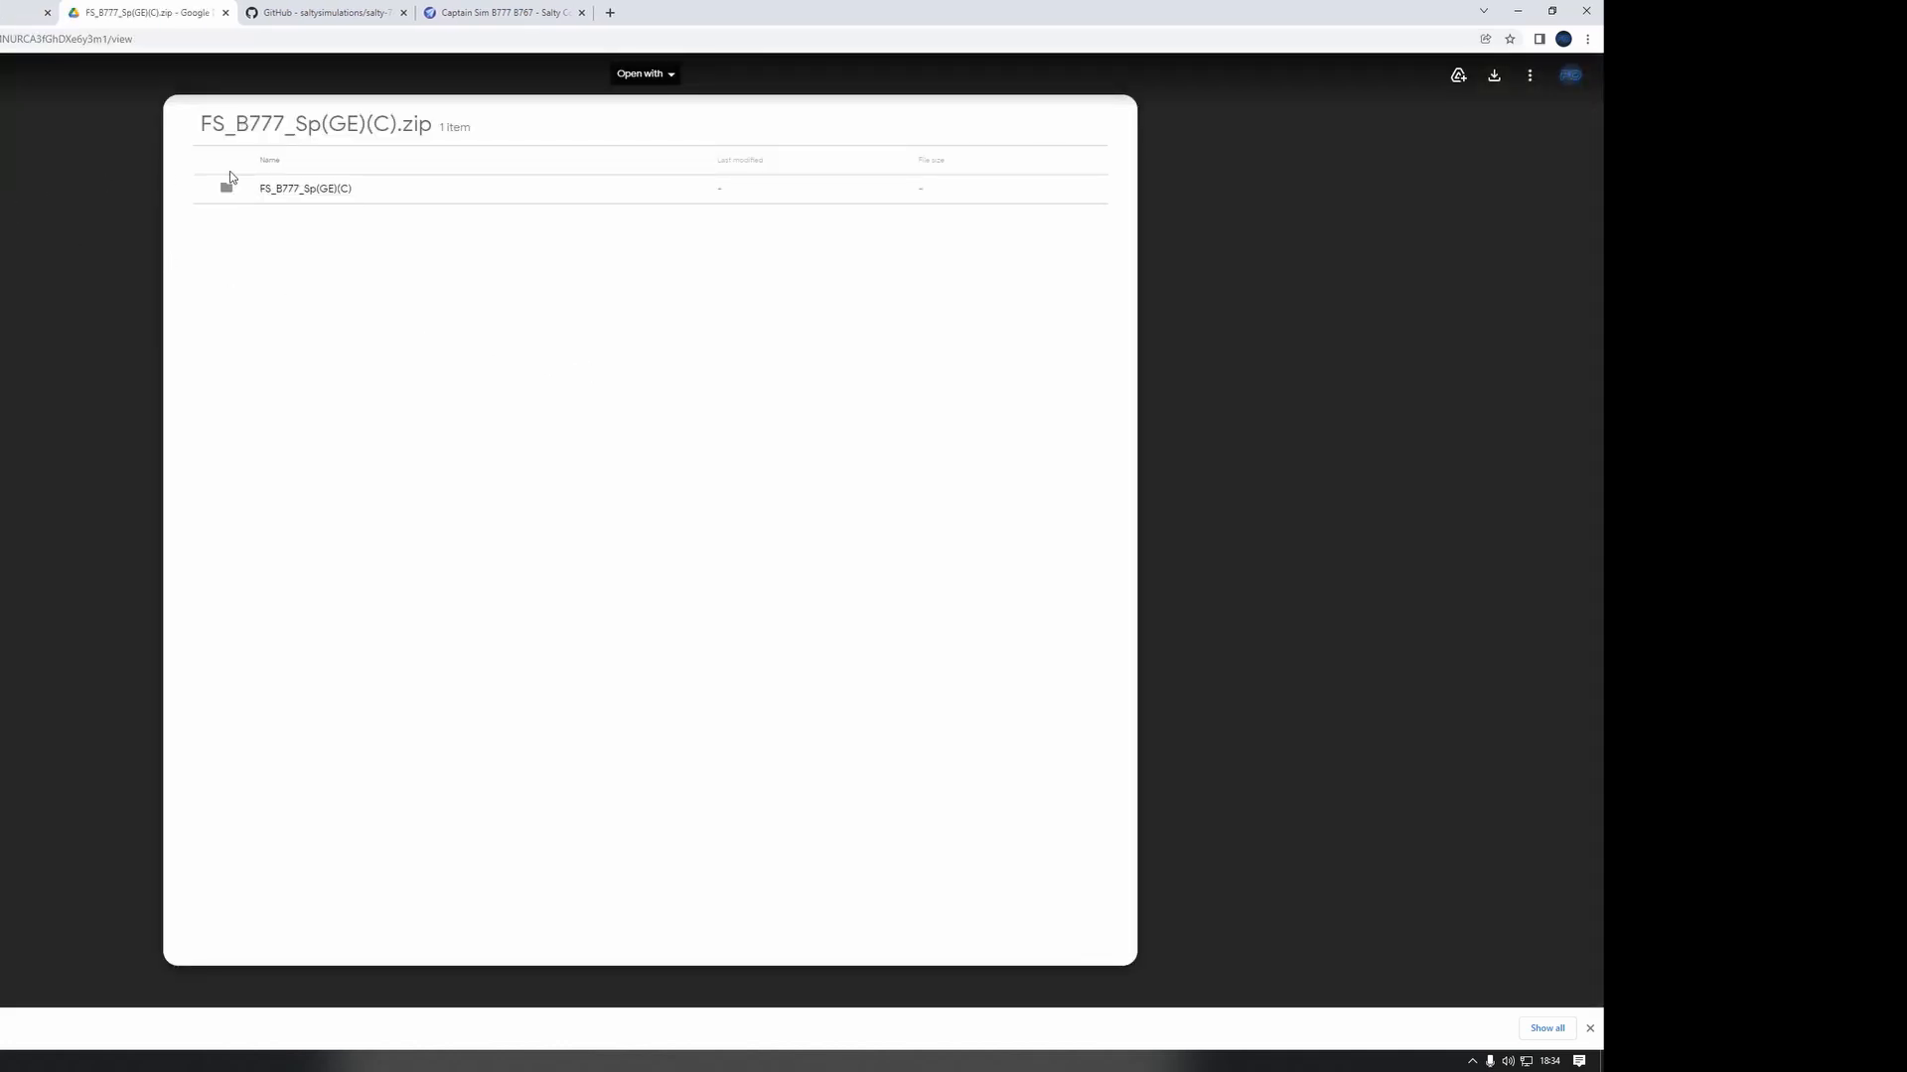
left_click(1497, 80)
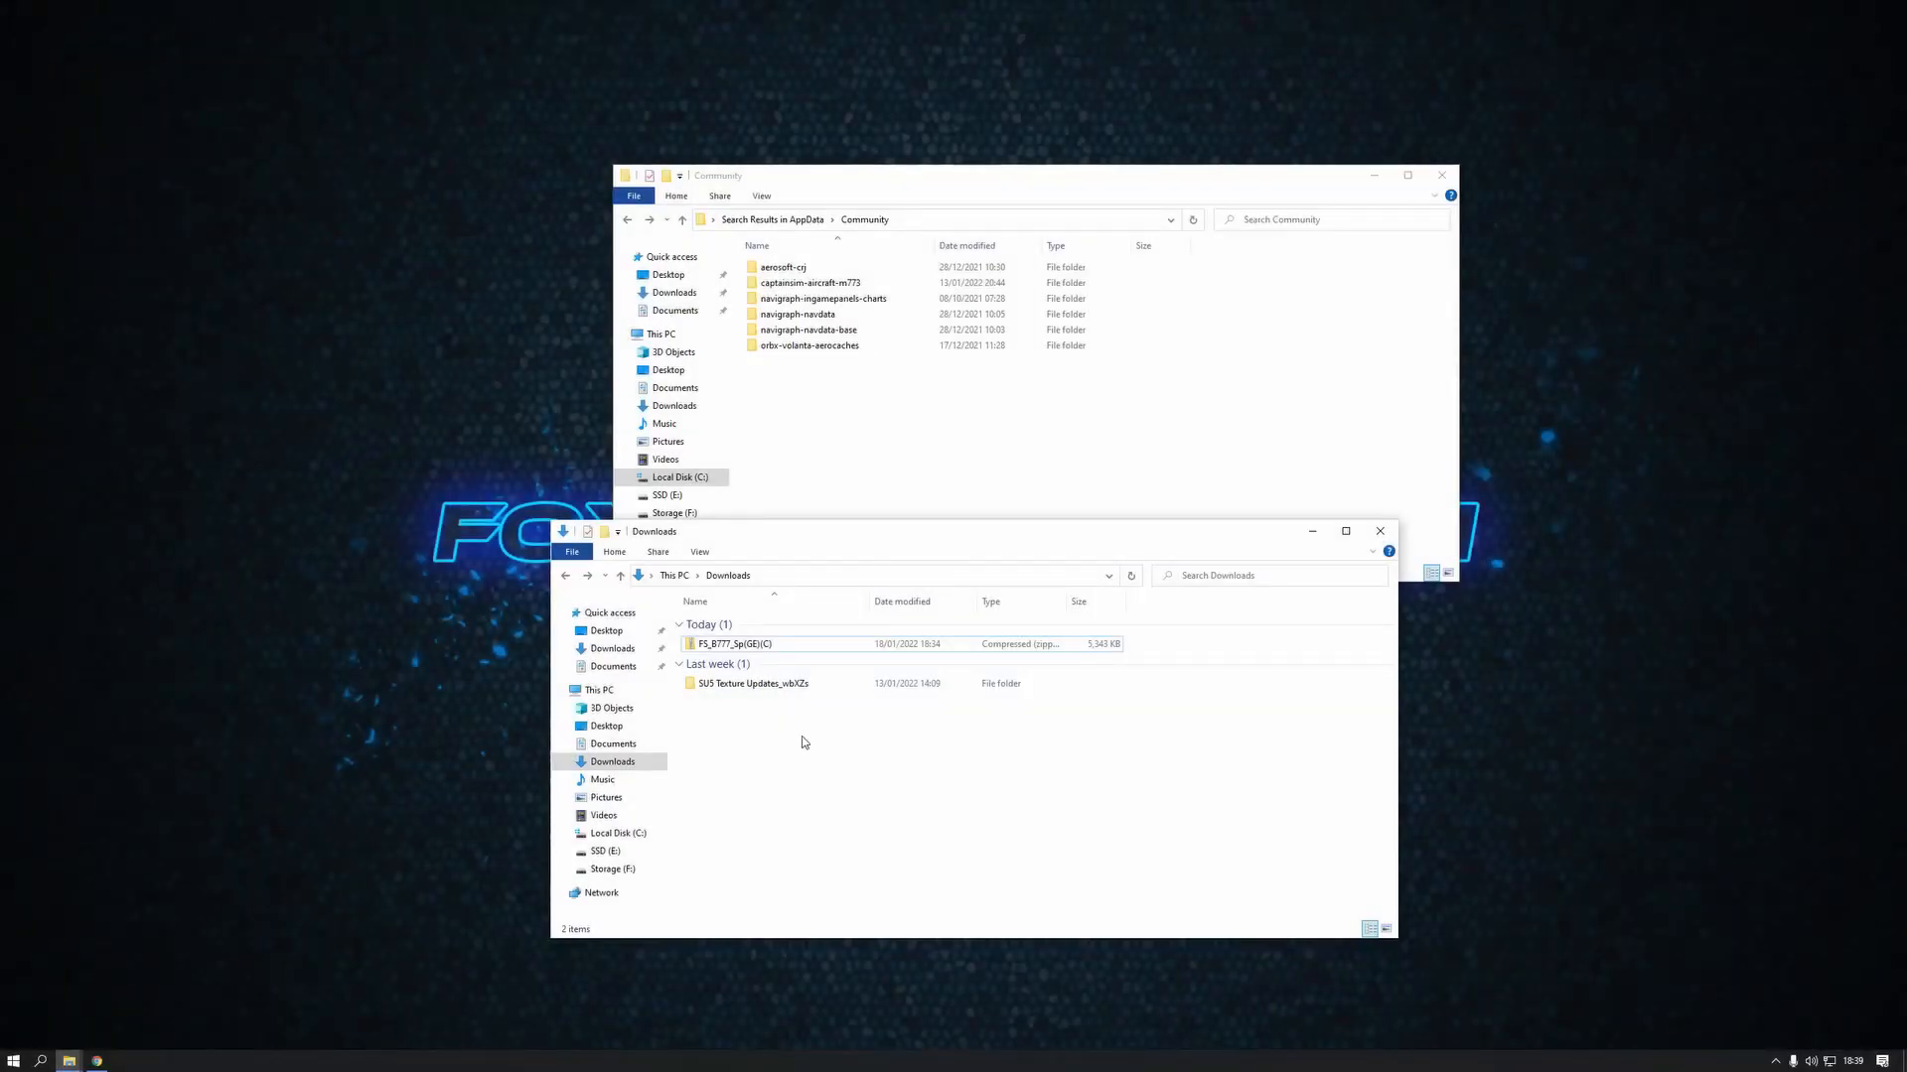
Extract the FS_B777_Sp(GE)(C) zip within Downloads, close the Downloads window and place the extracted folder's window below the Community window
right_click(732, 647)
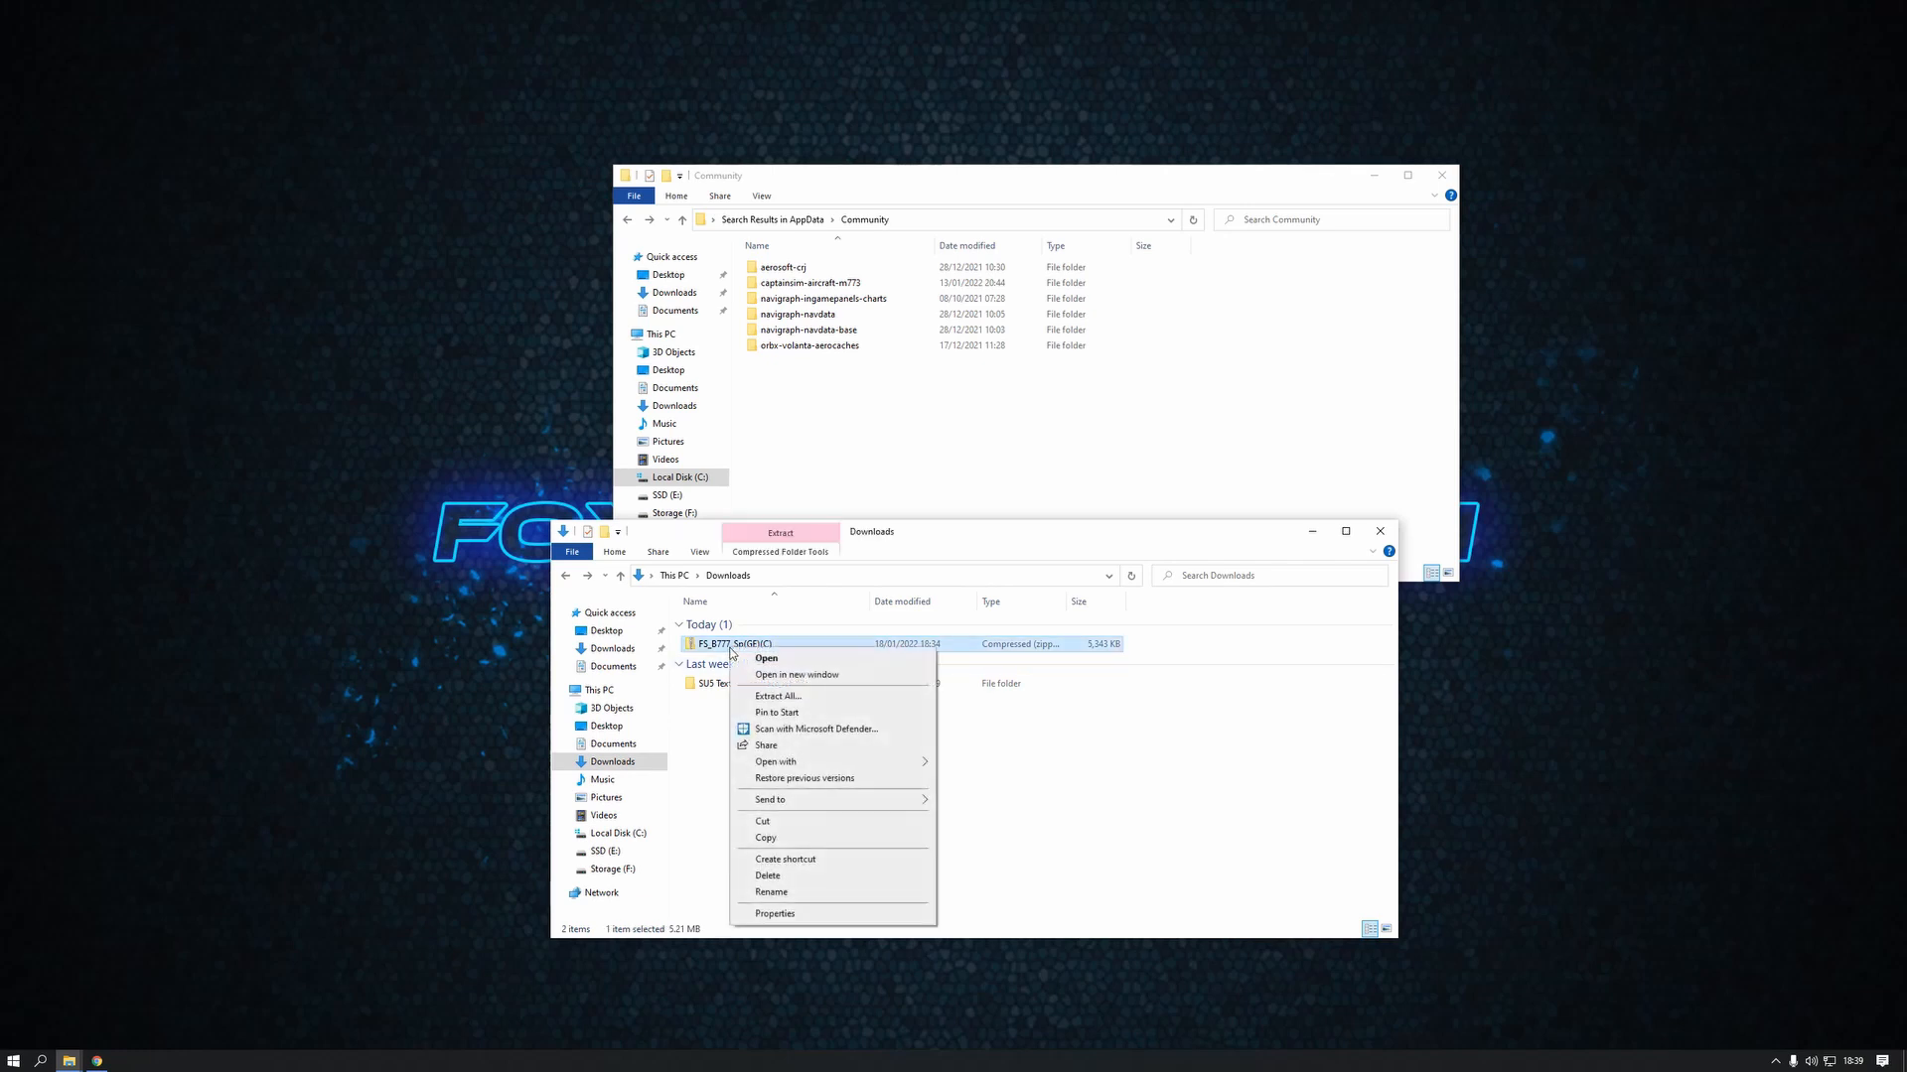
left_click(778, 696)
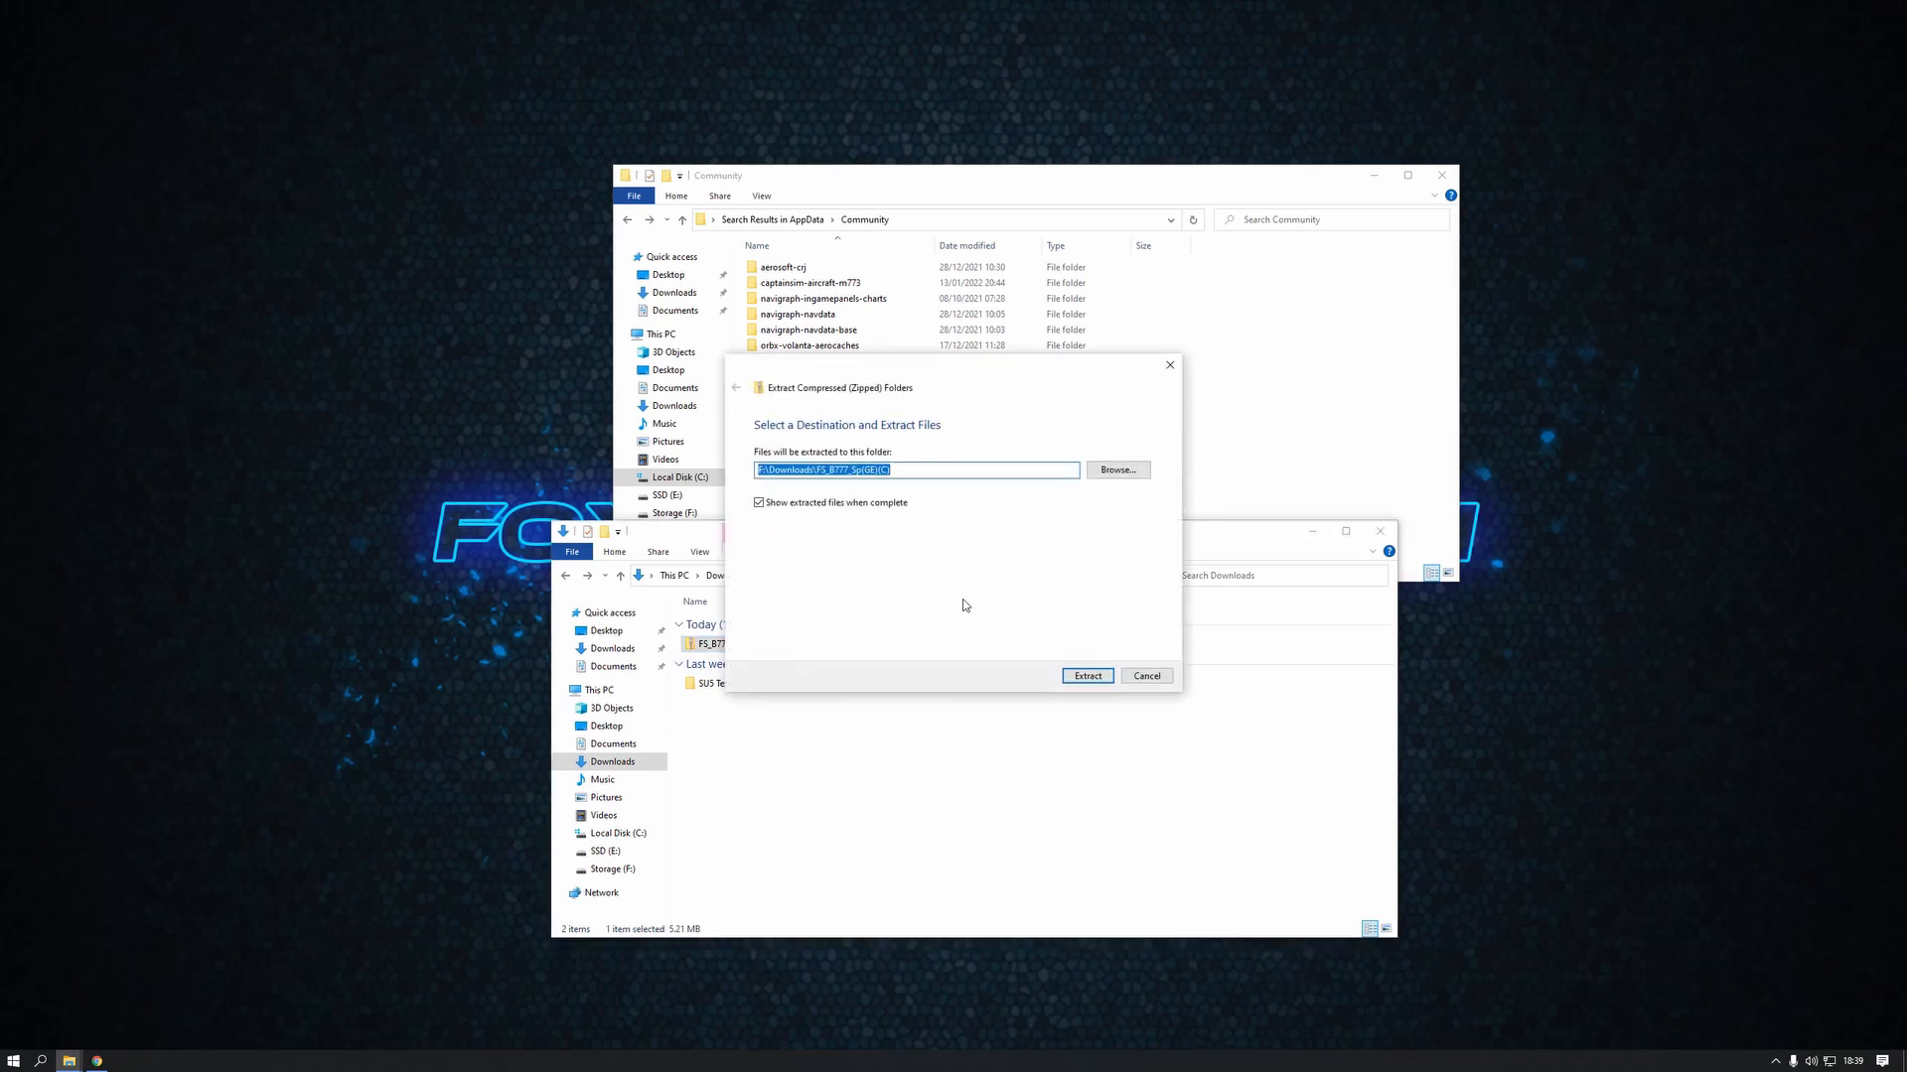
left_click(1074, 672)
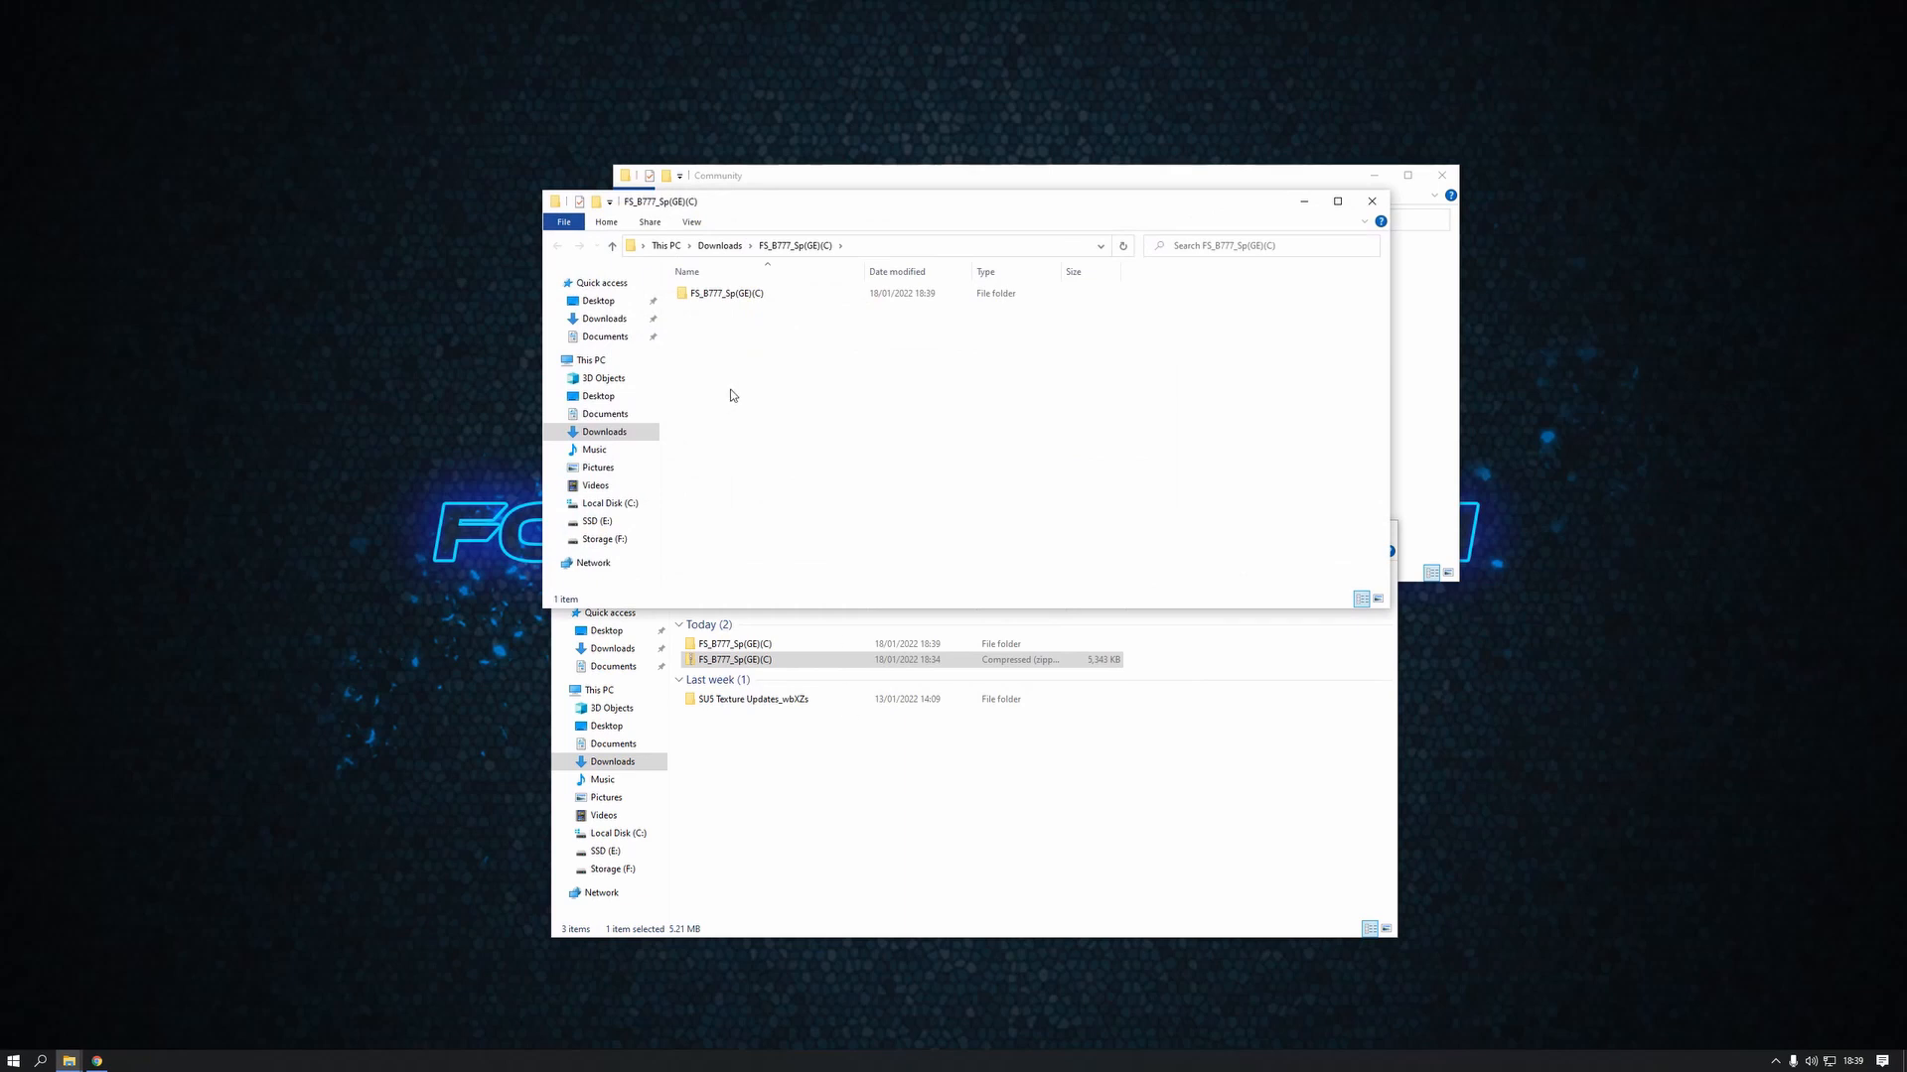
left_click(1022, 820)
left_click(1381, 533)
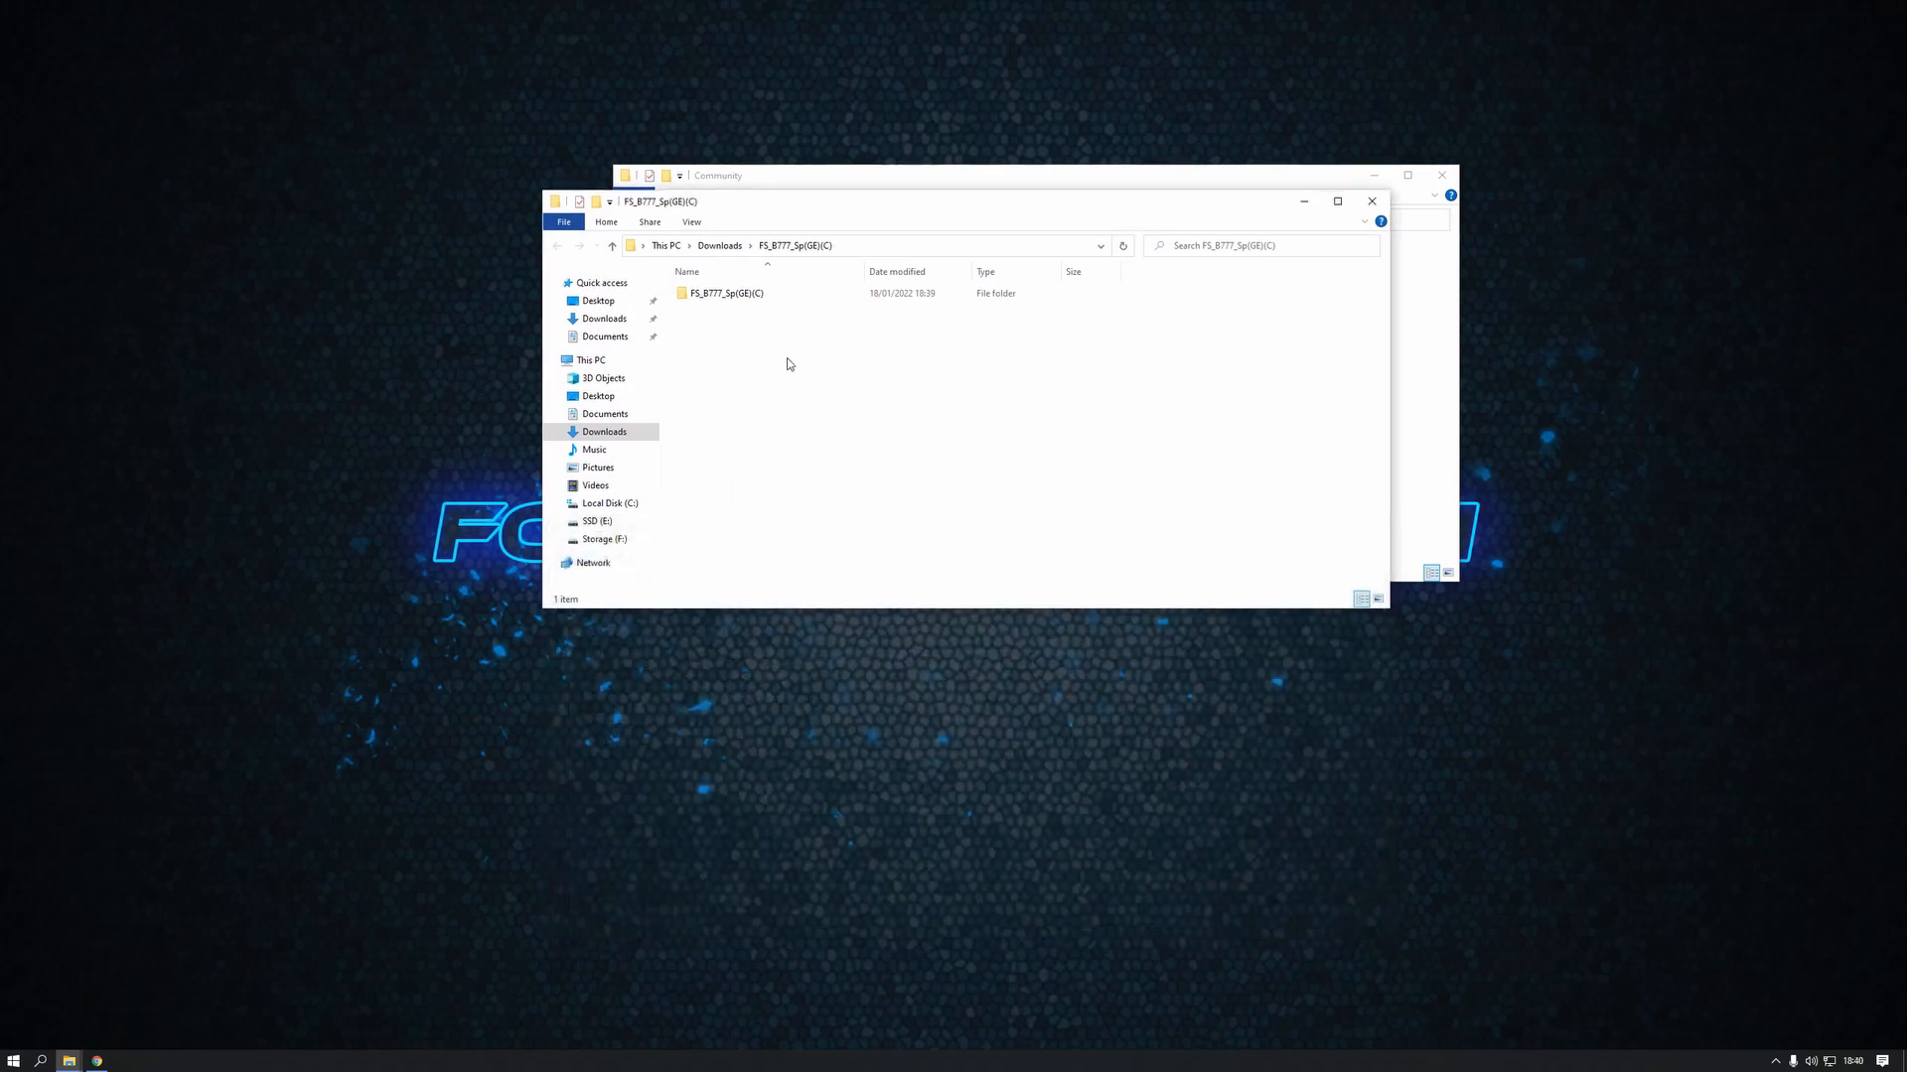
left_click_drag(863, 206, 870, 489)
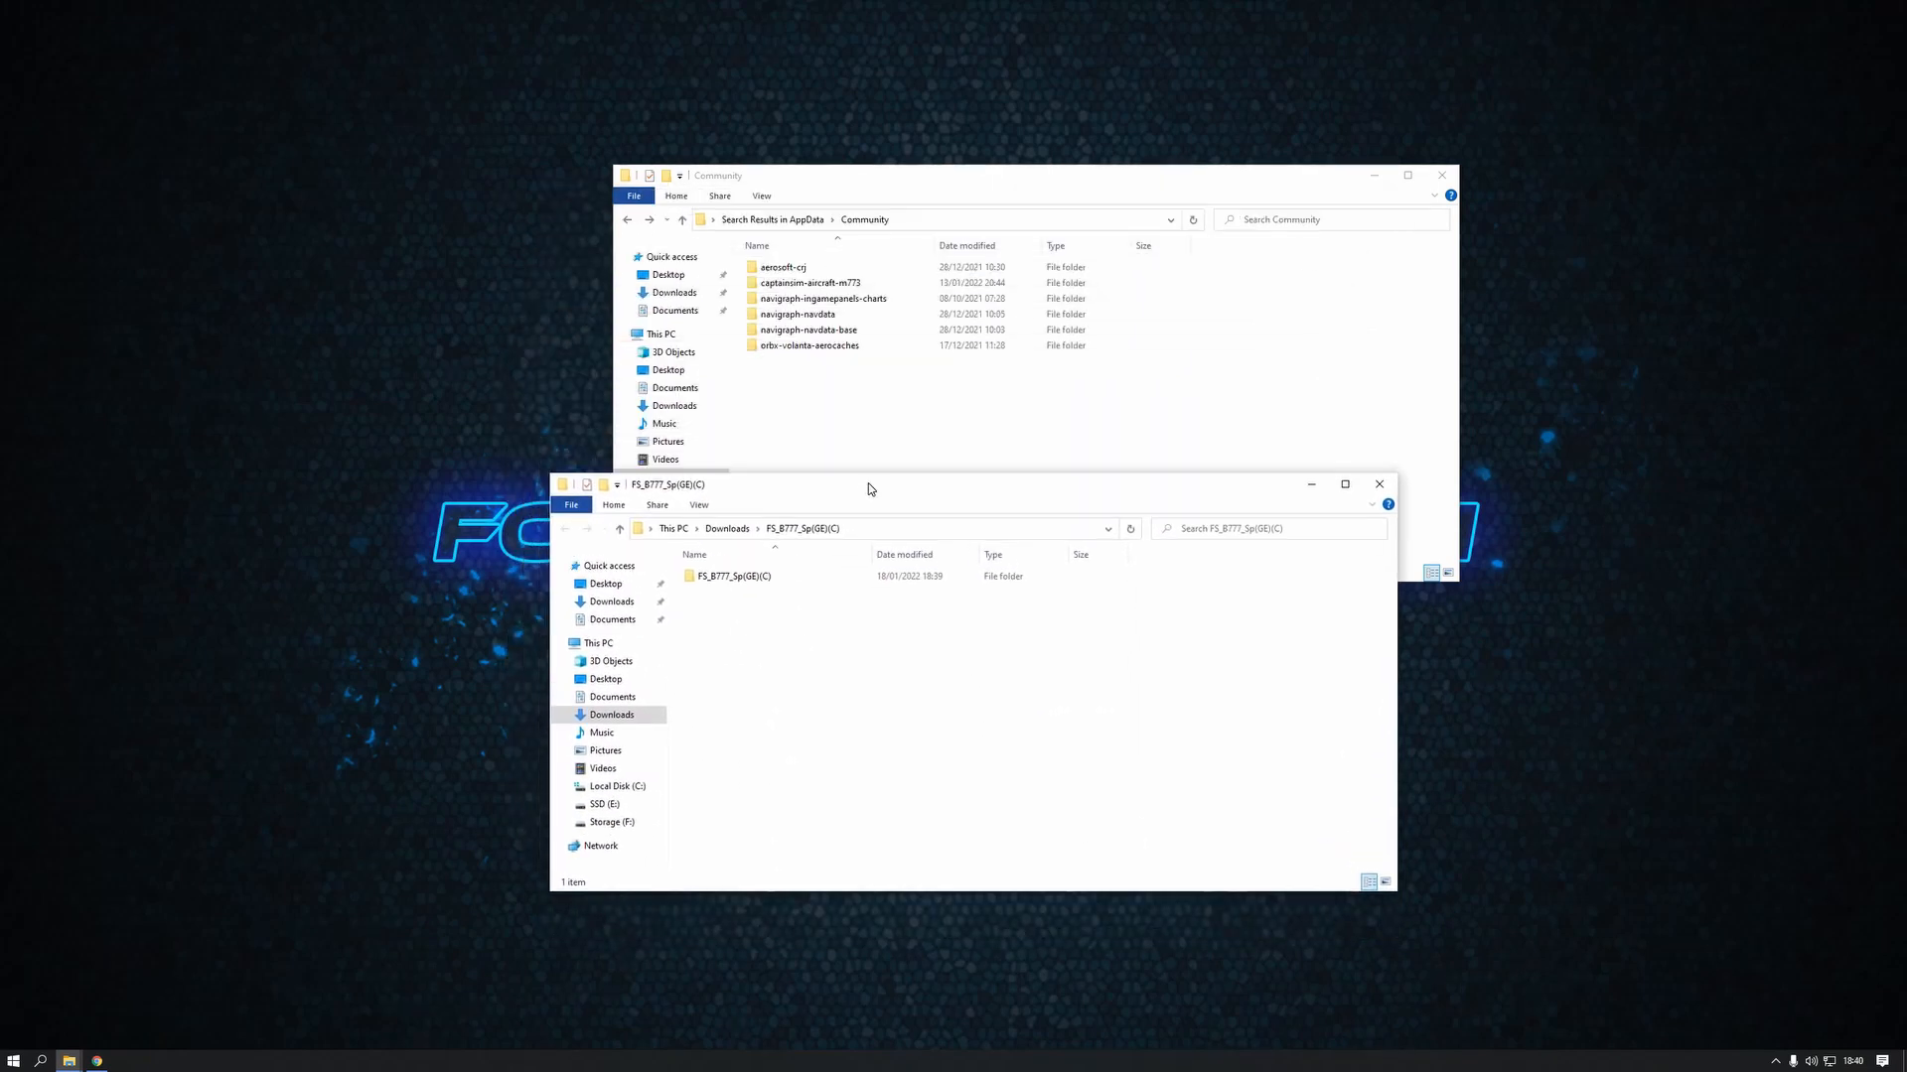
In the Community folder, open captainsim-aircraft-m773 > SimObjects > Airplanes > CS_B777-300ER_GE115B > sound
left_click(915, 413)
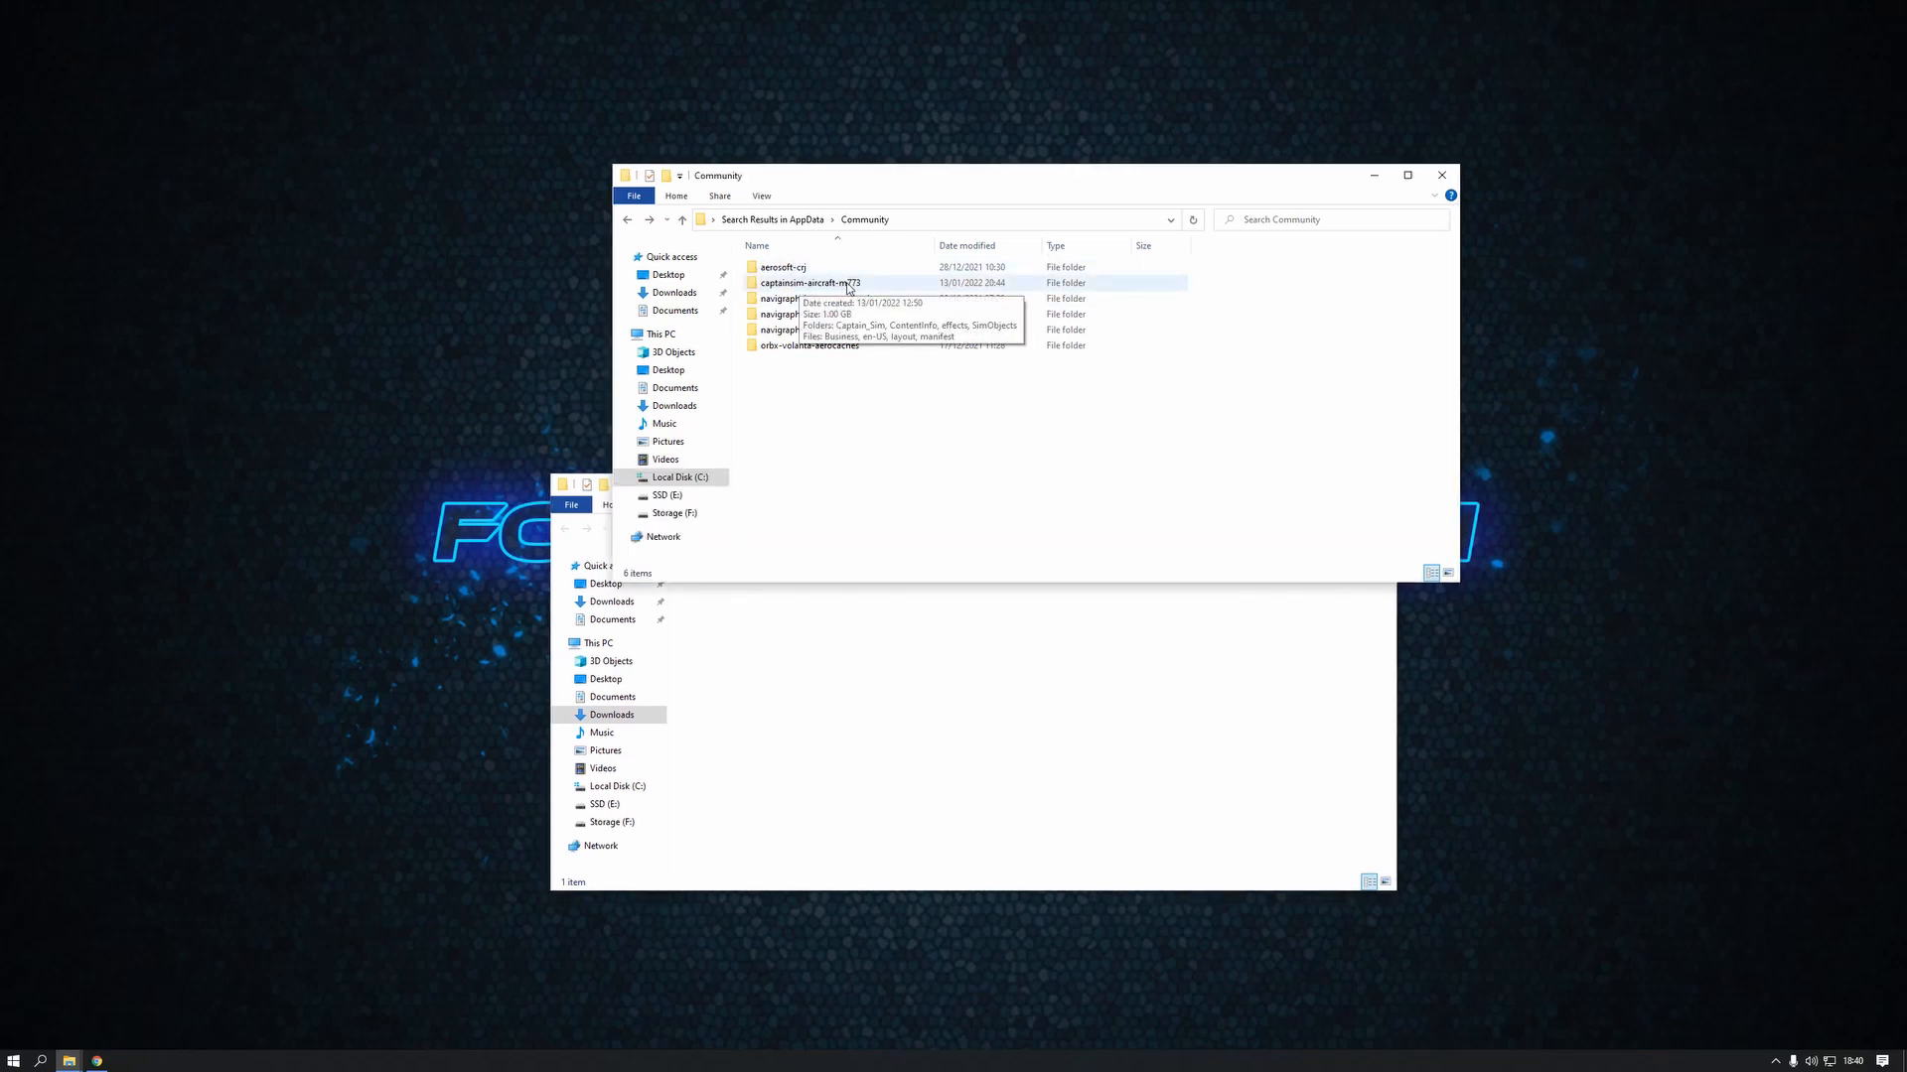
double_click(845, 285)
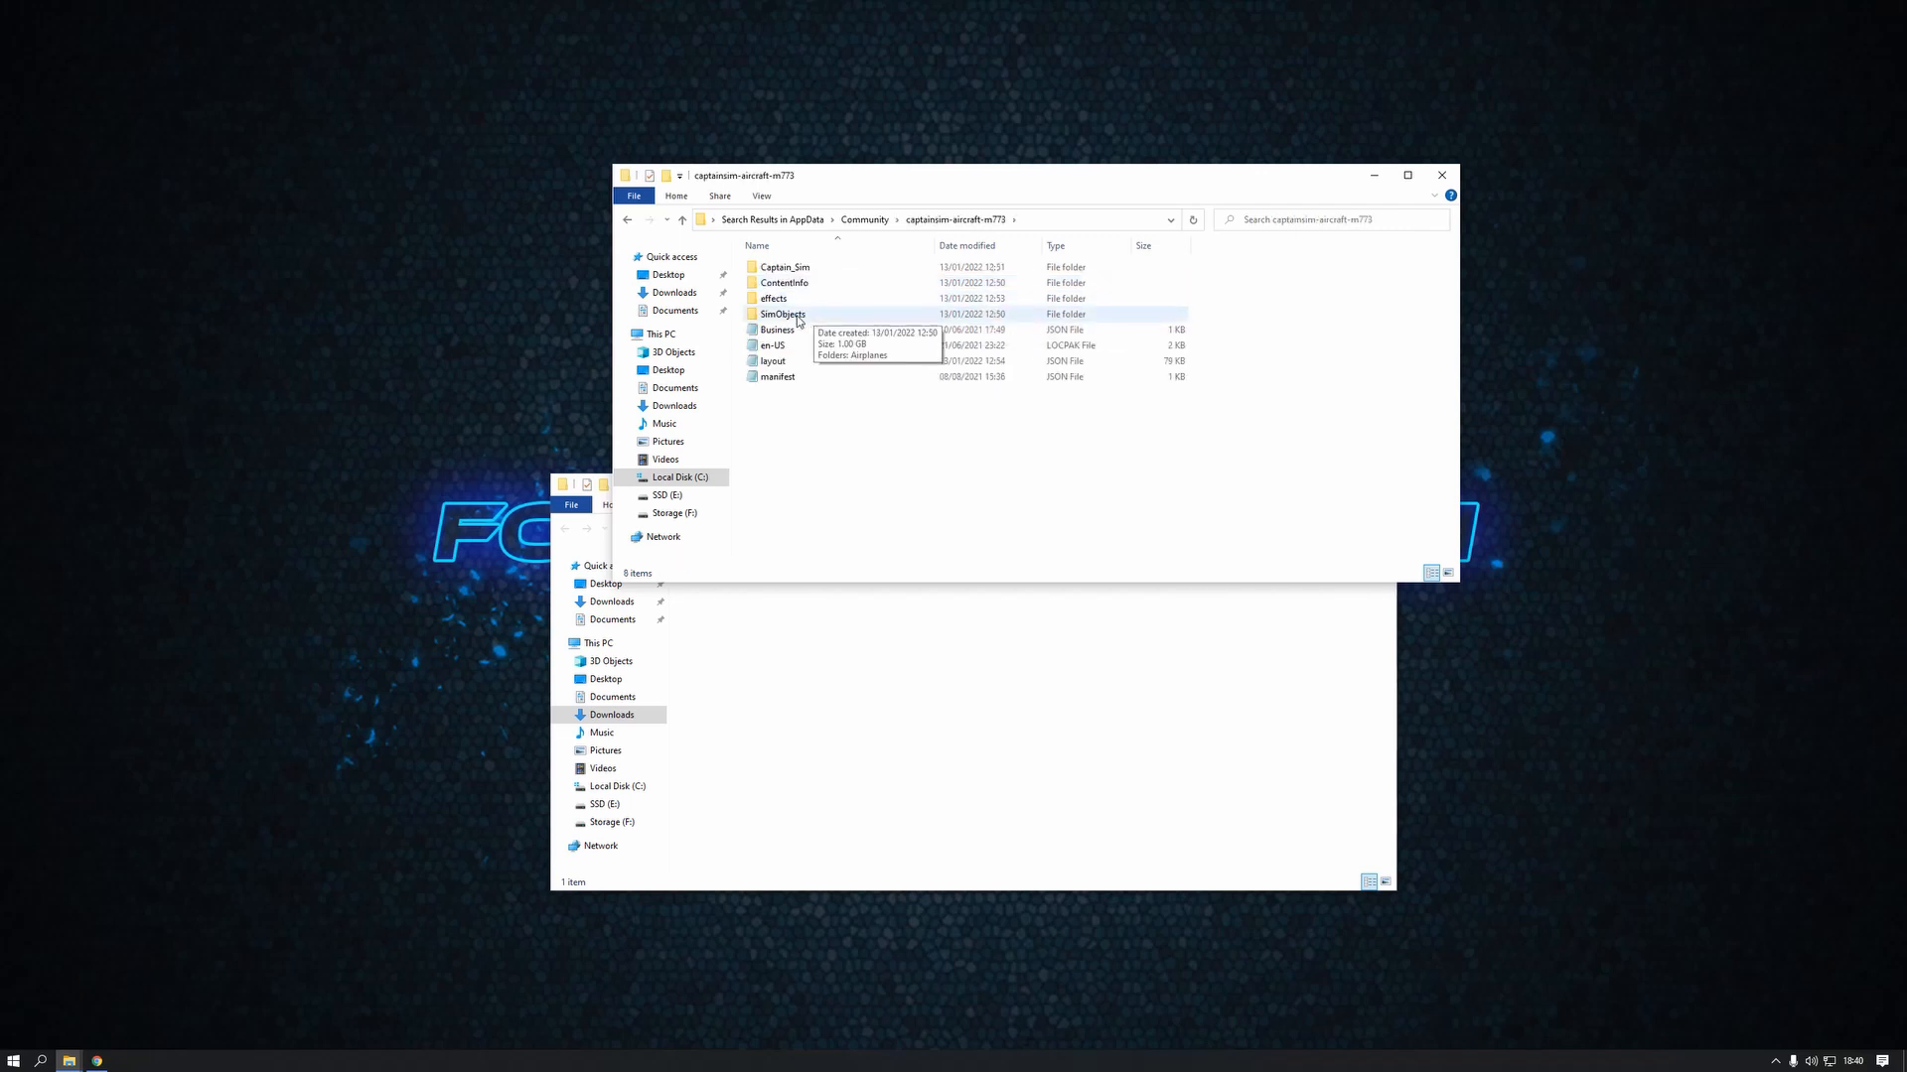
double_click(800, 316)
left_click(796, 269)
double_click(796, 269)
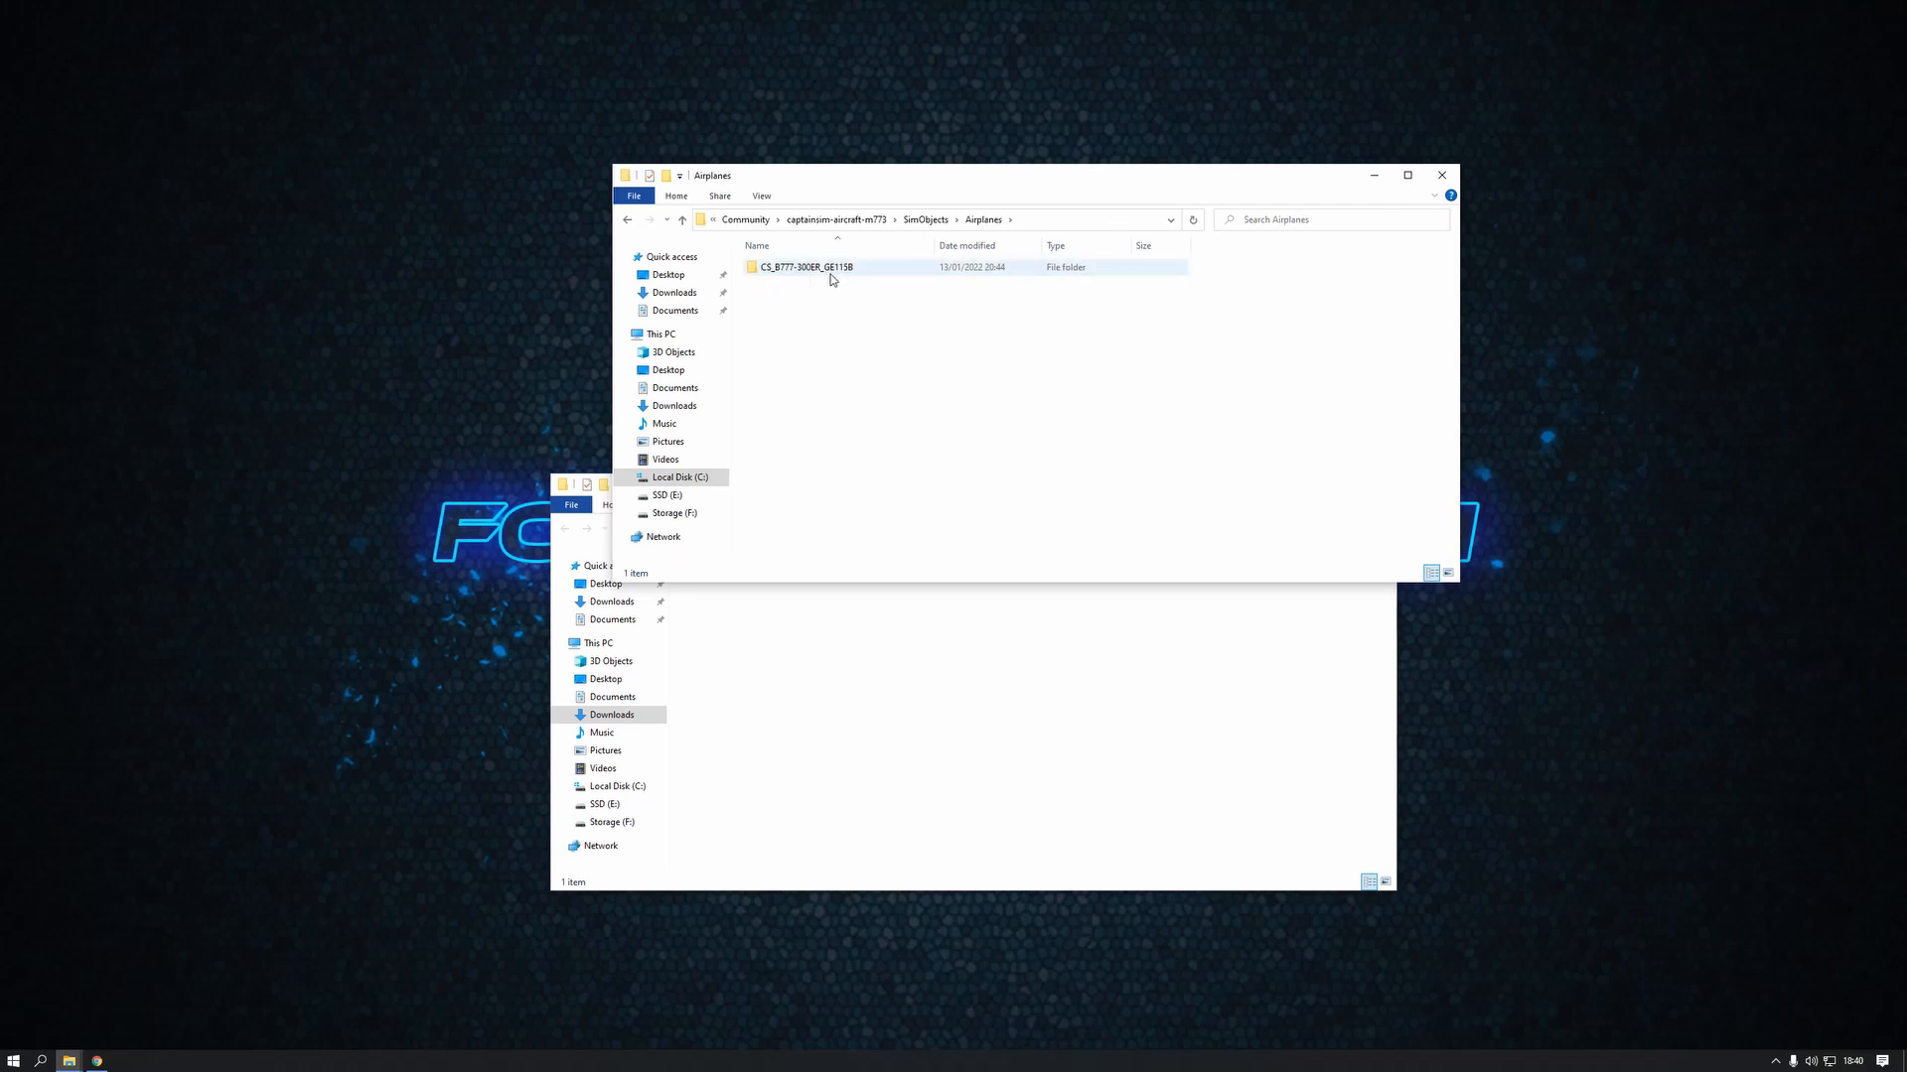
double_click(838, 275)
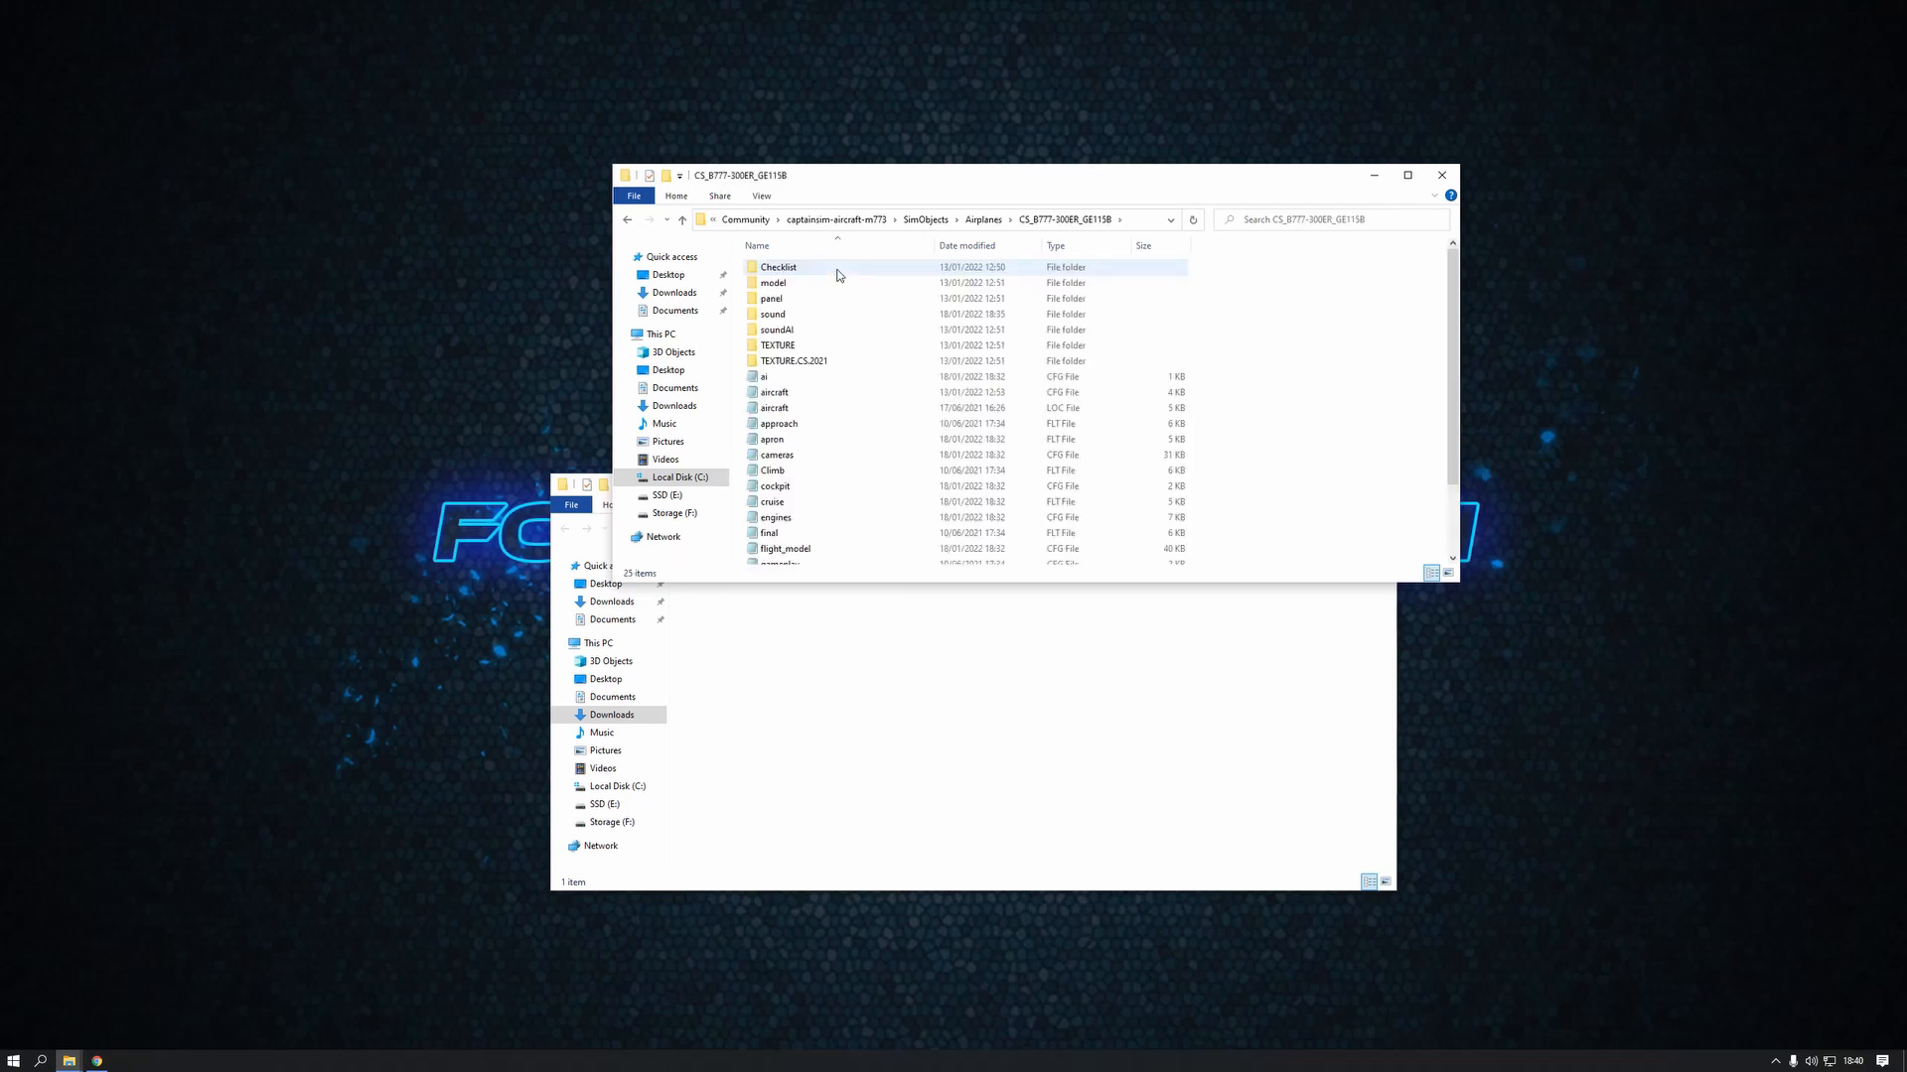
double_click(785, 315)
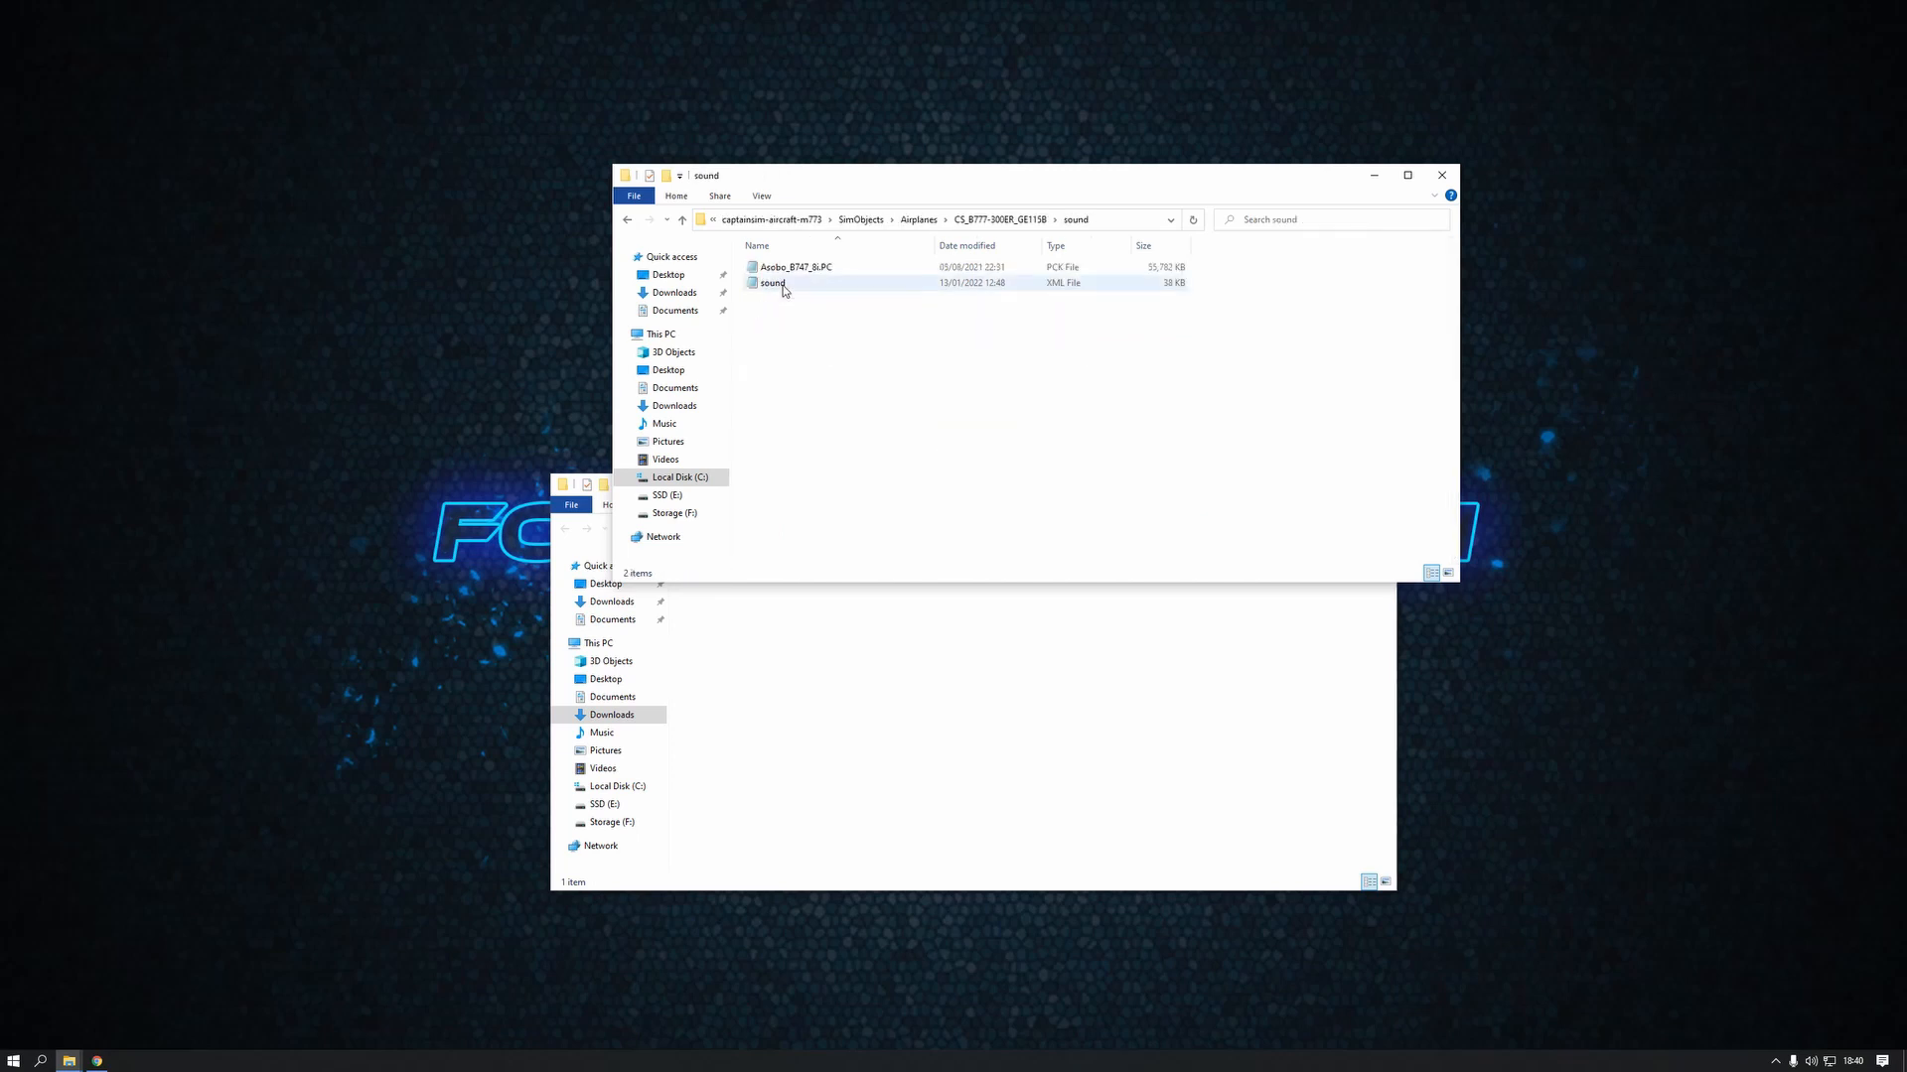
Rename the original sound XML file in the aircraft's sound folder as sound1
left_click(783, 289)
left_click(785, 285)
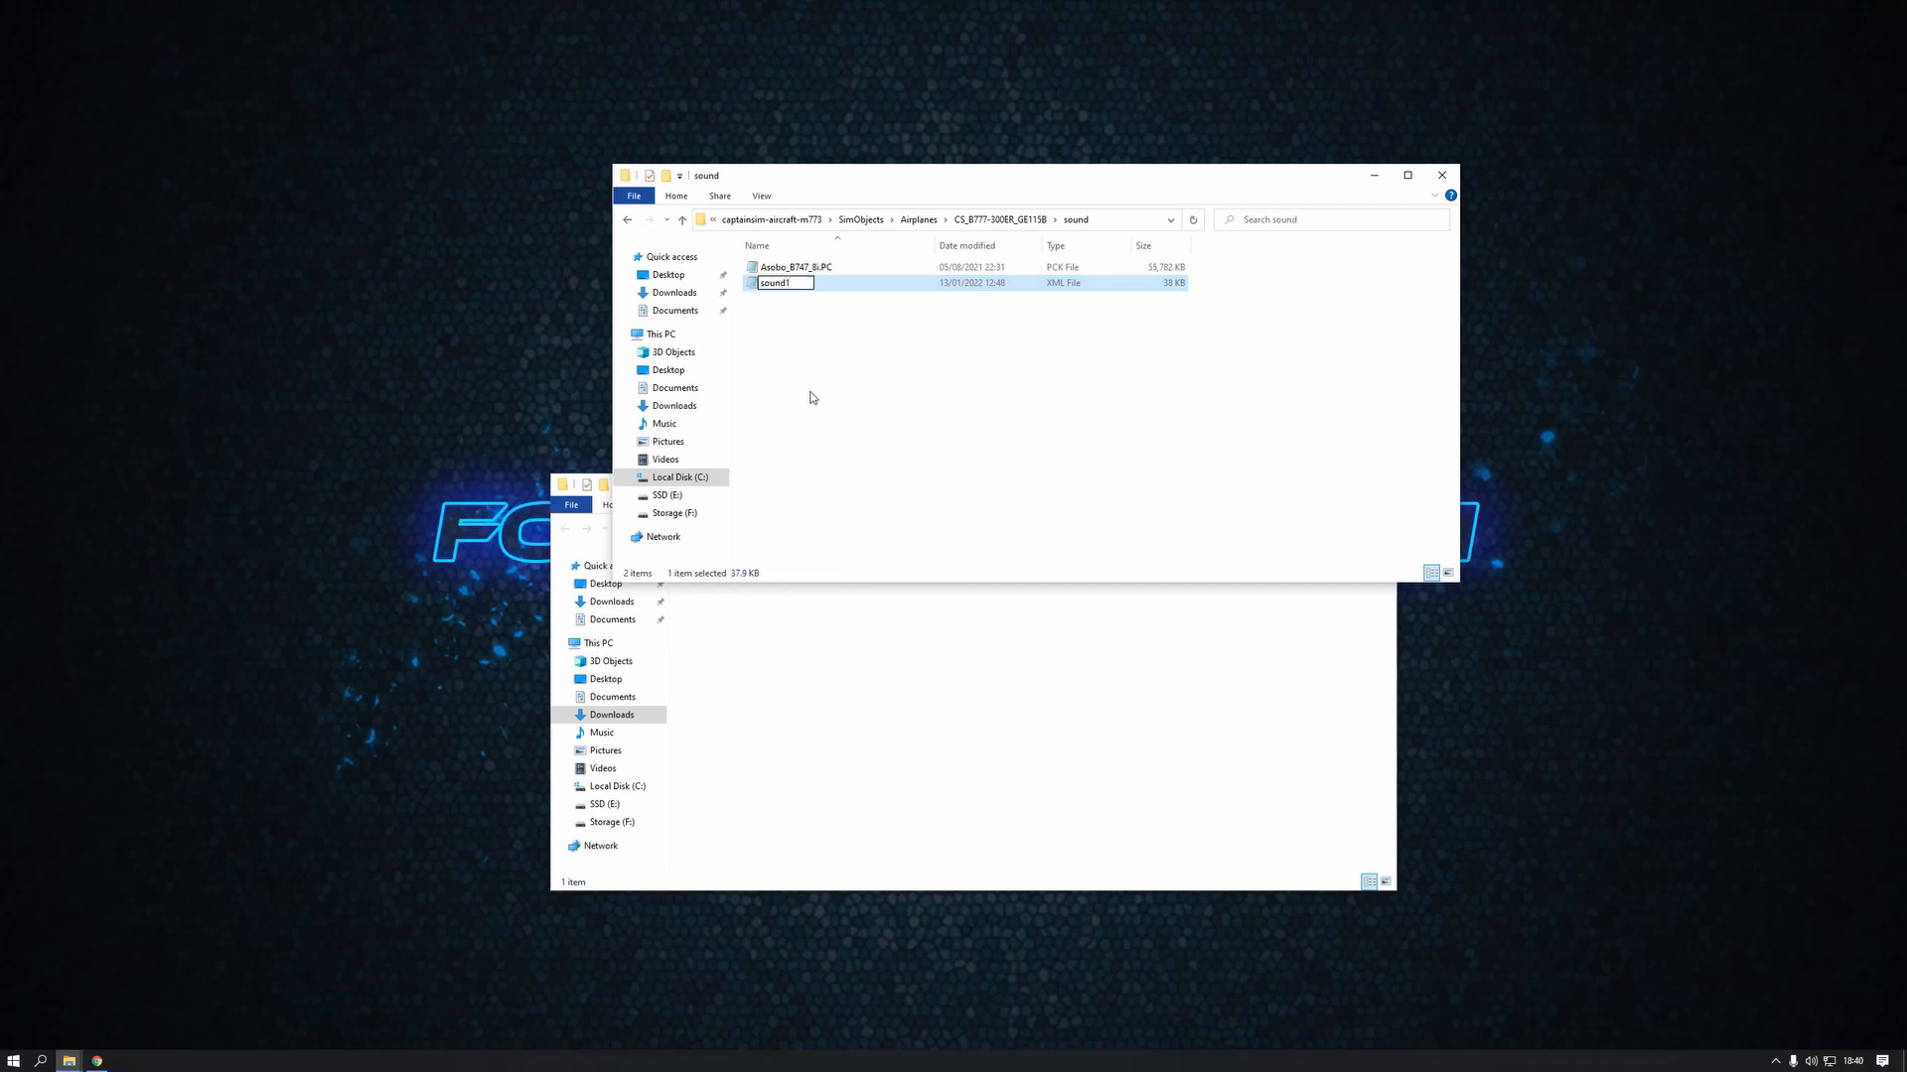
key("Return")
left_click(789, 395)
Copy the B777_Sp.PC and sound files from the extracted pack's S-Pack folder into the aircraft's sound folder
left_click(834, 606)
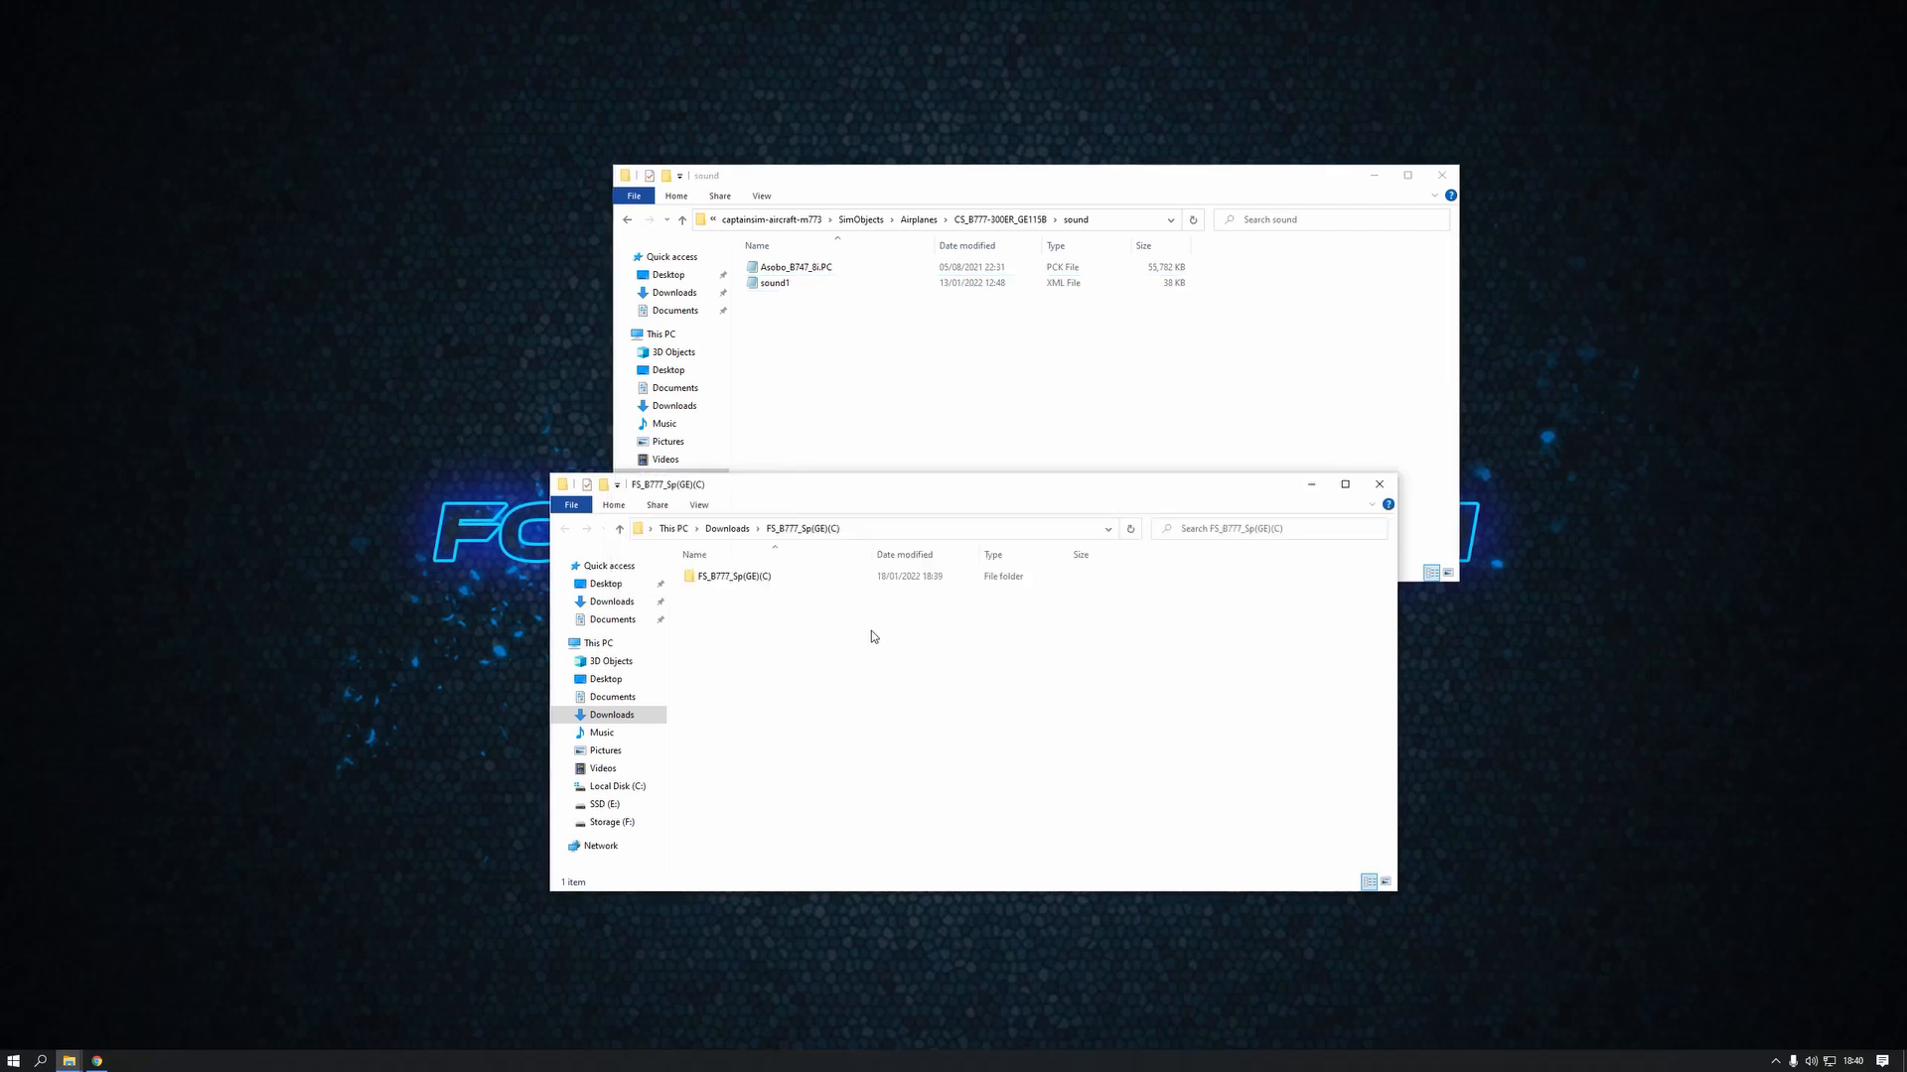
left_click(779, 587)
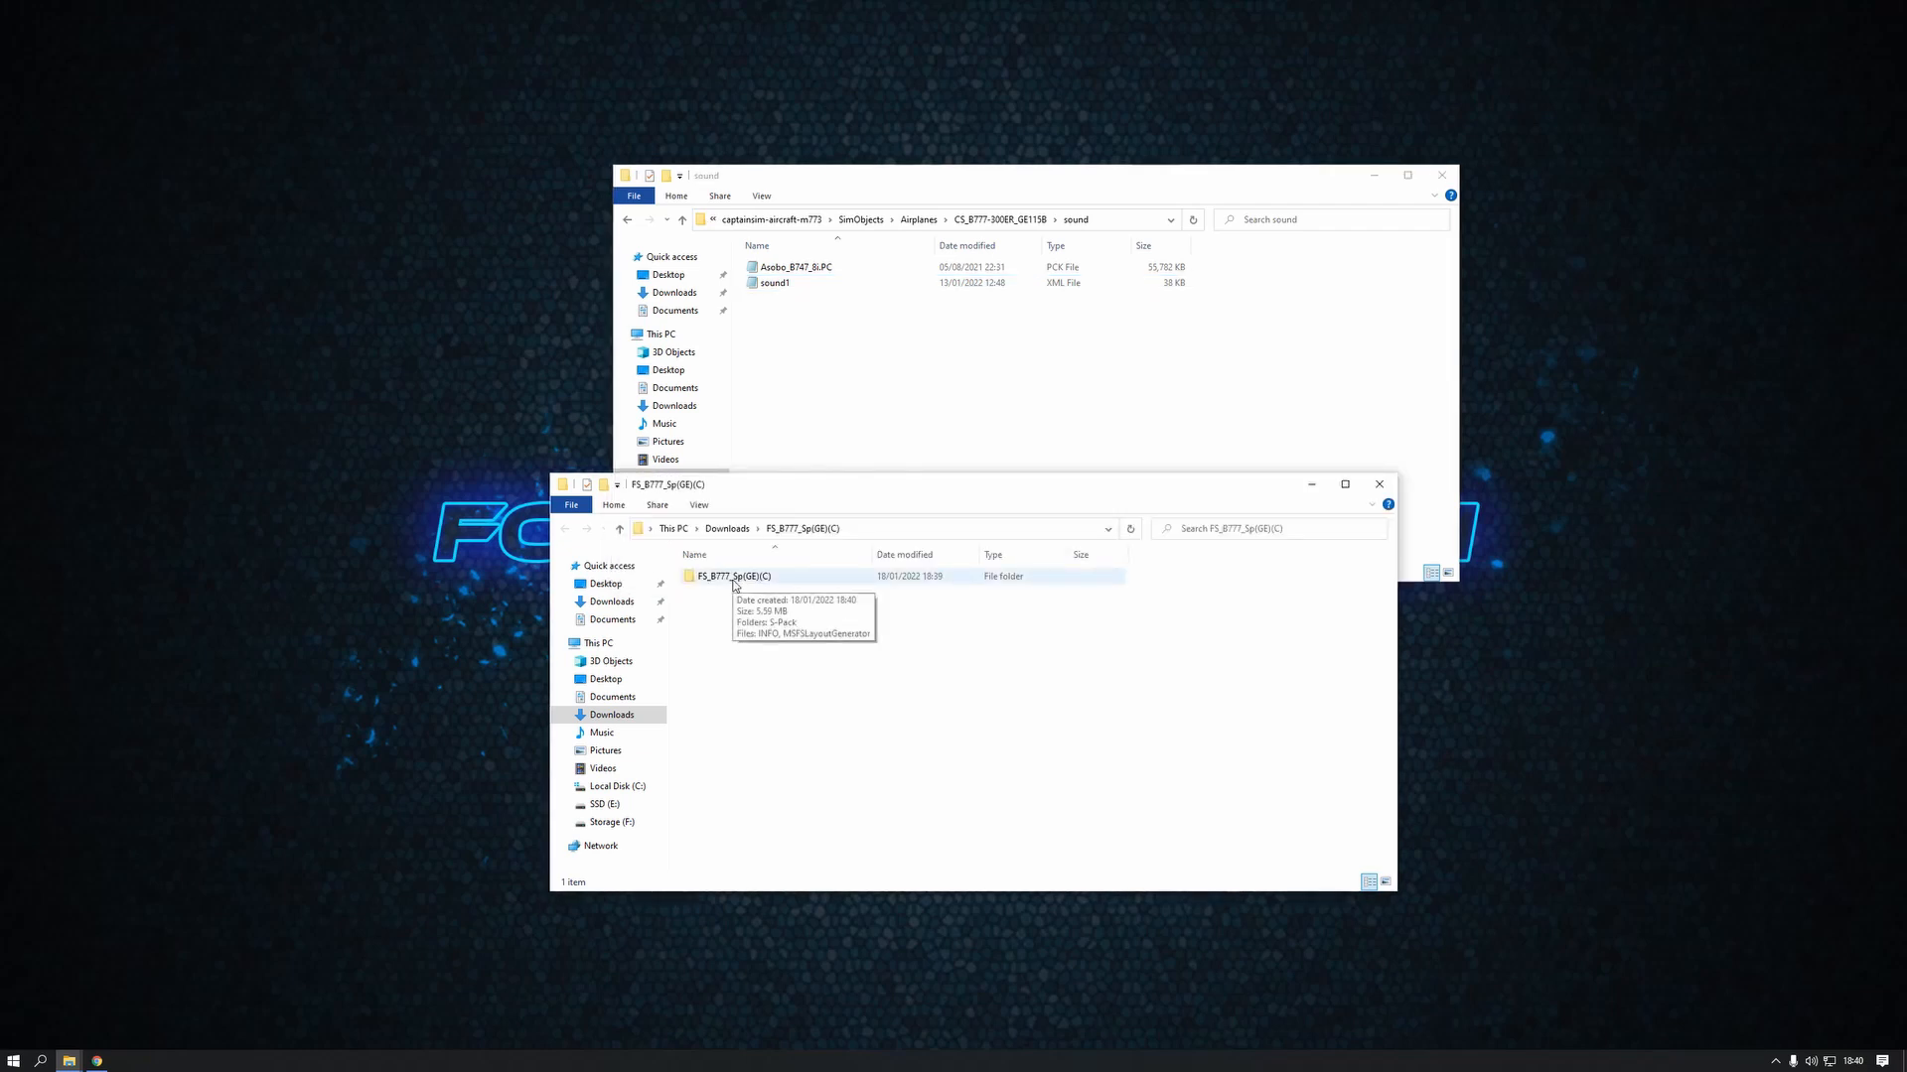
double_click(736, 586)
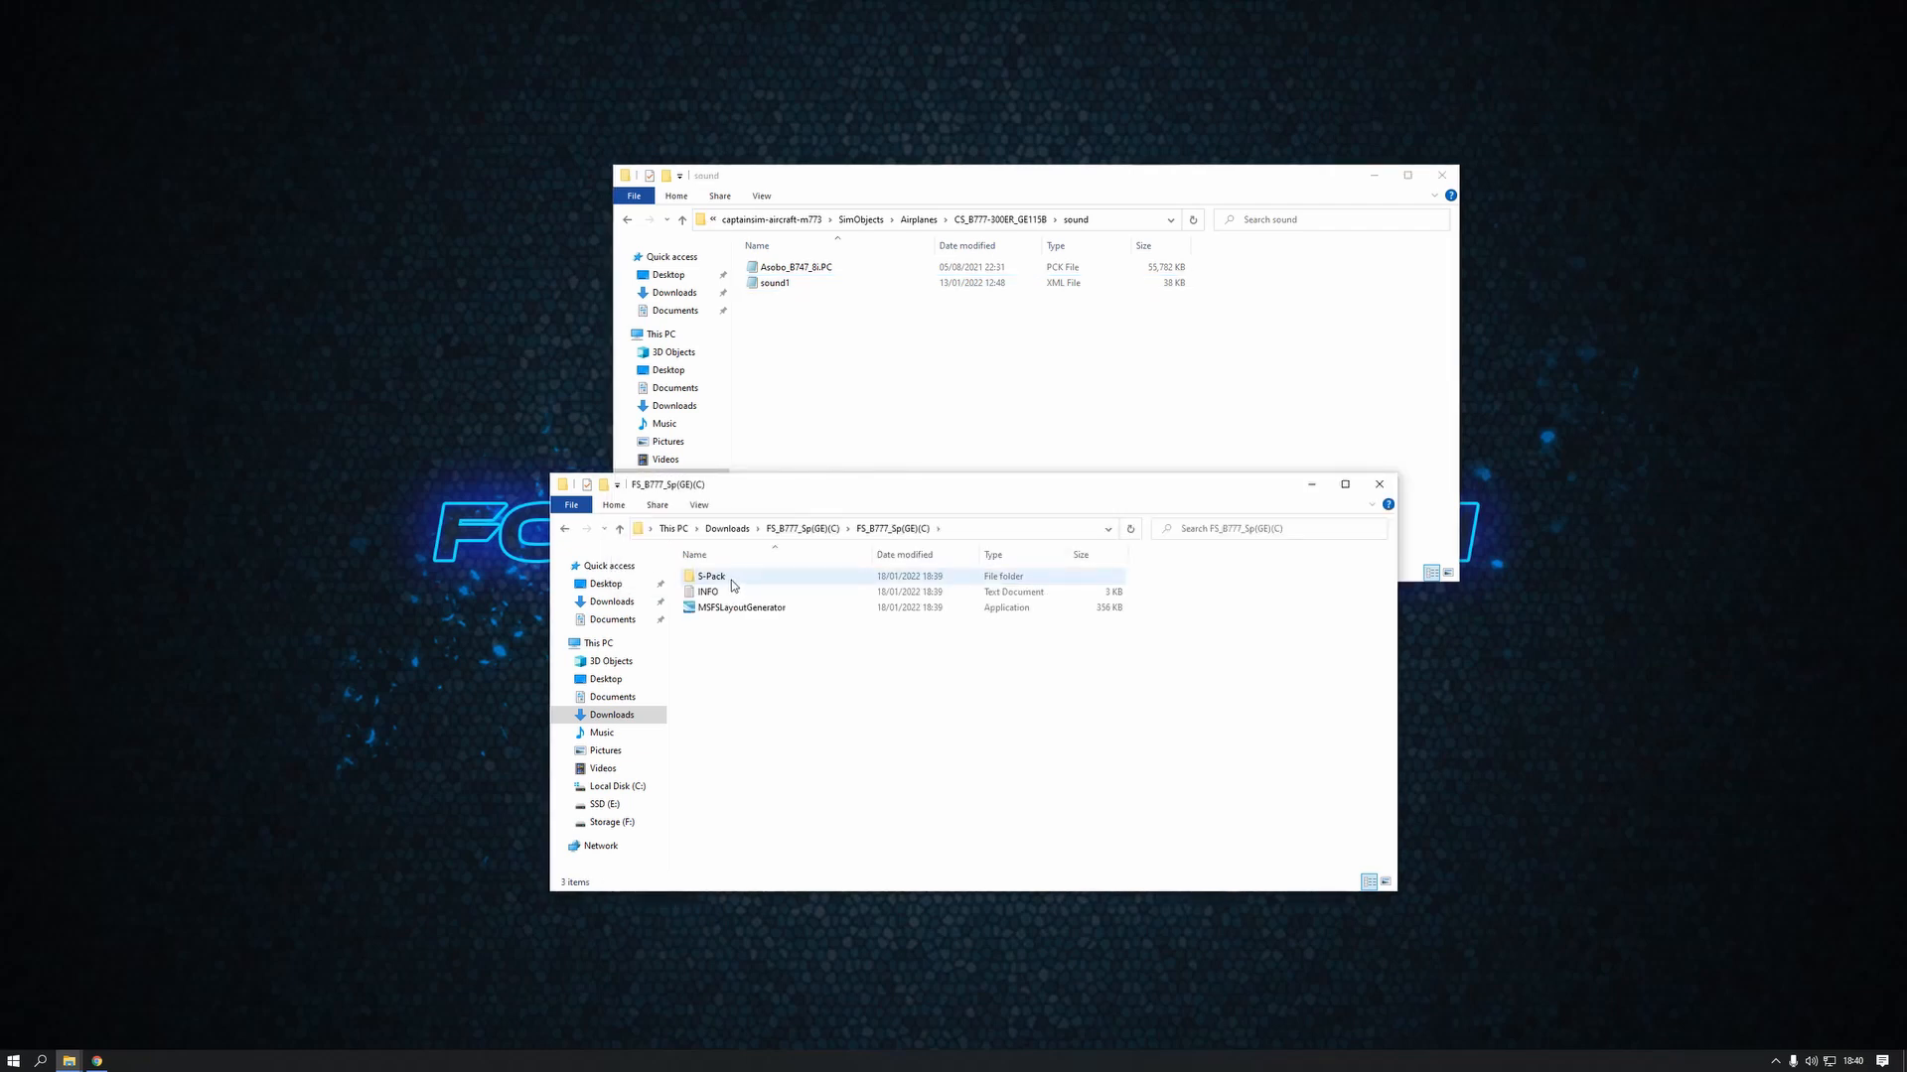
double_click(739, 586)
left_click_drag(721, 612, 850, 383)
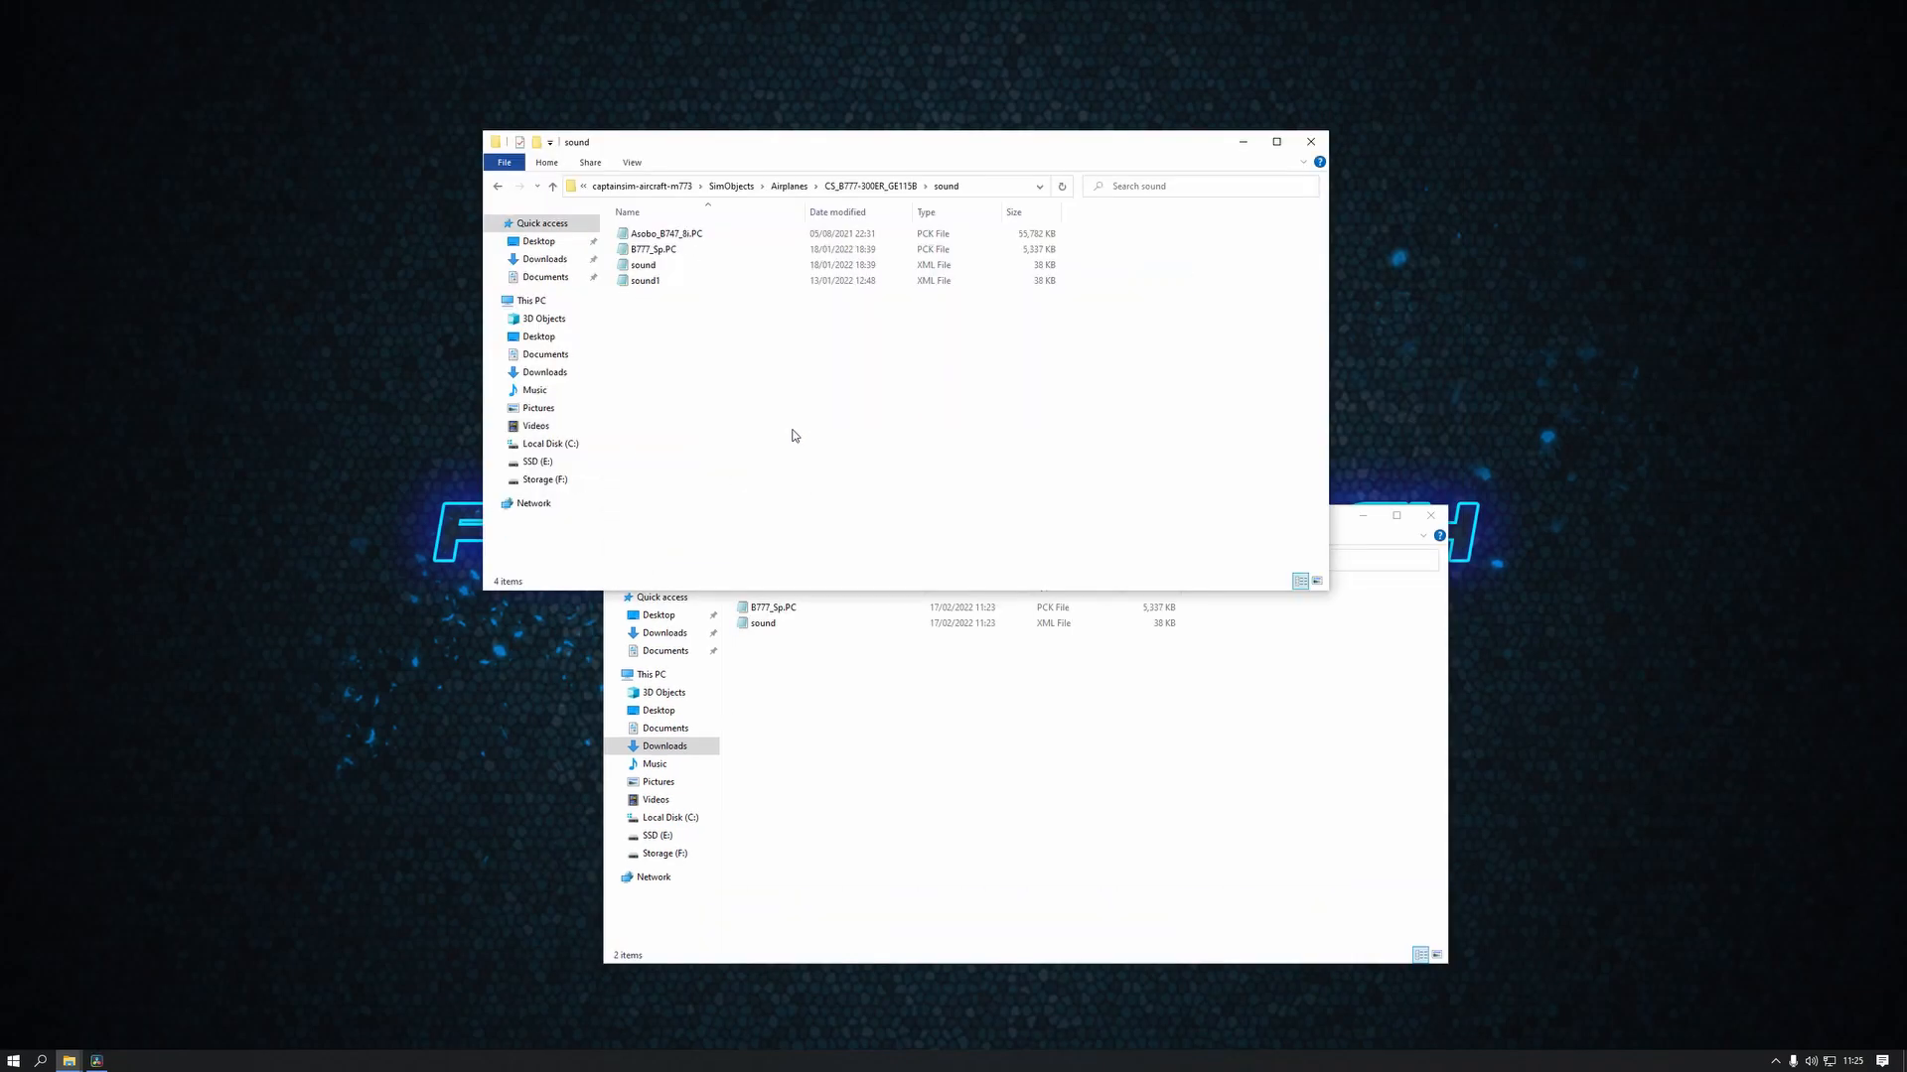
Go back up from the aircraft's sound folder to captainsim-aircraft-m773 and select its layout JSON file
left_click(499, 189)
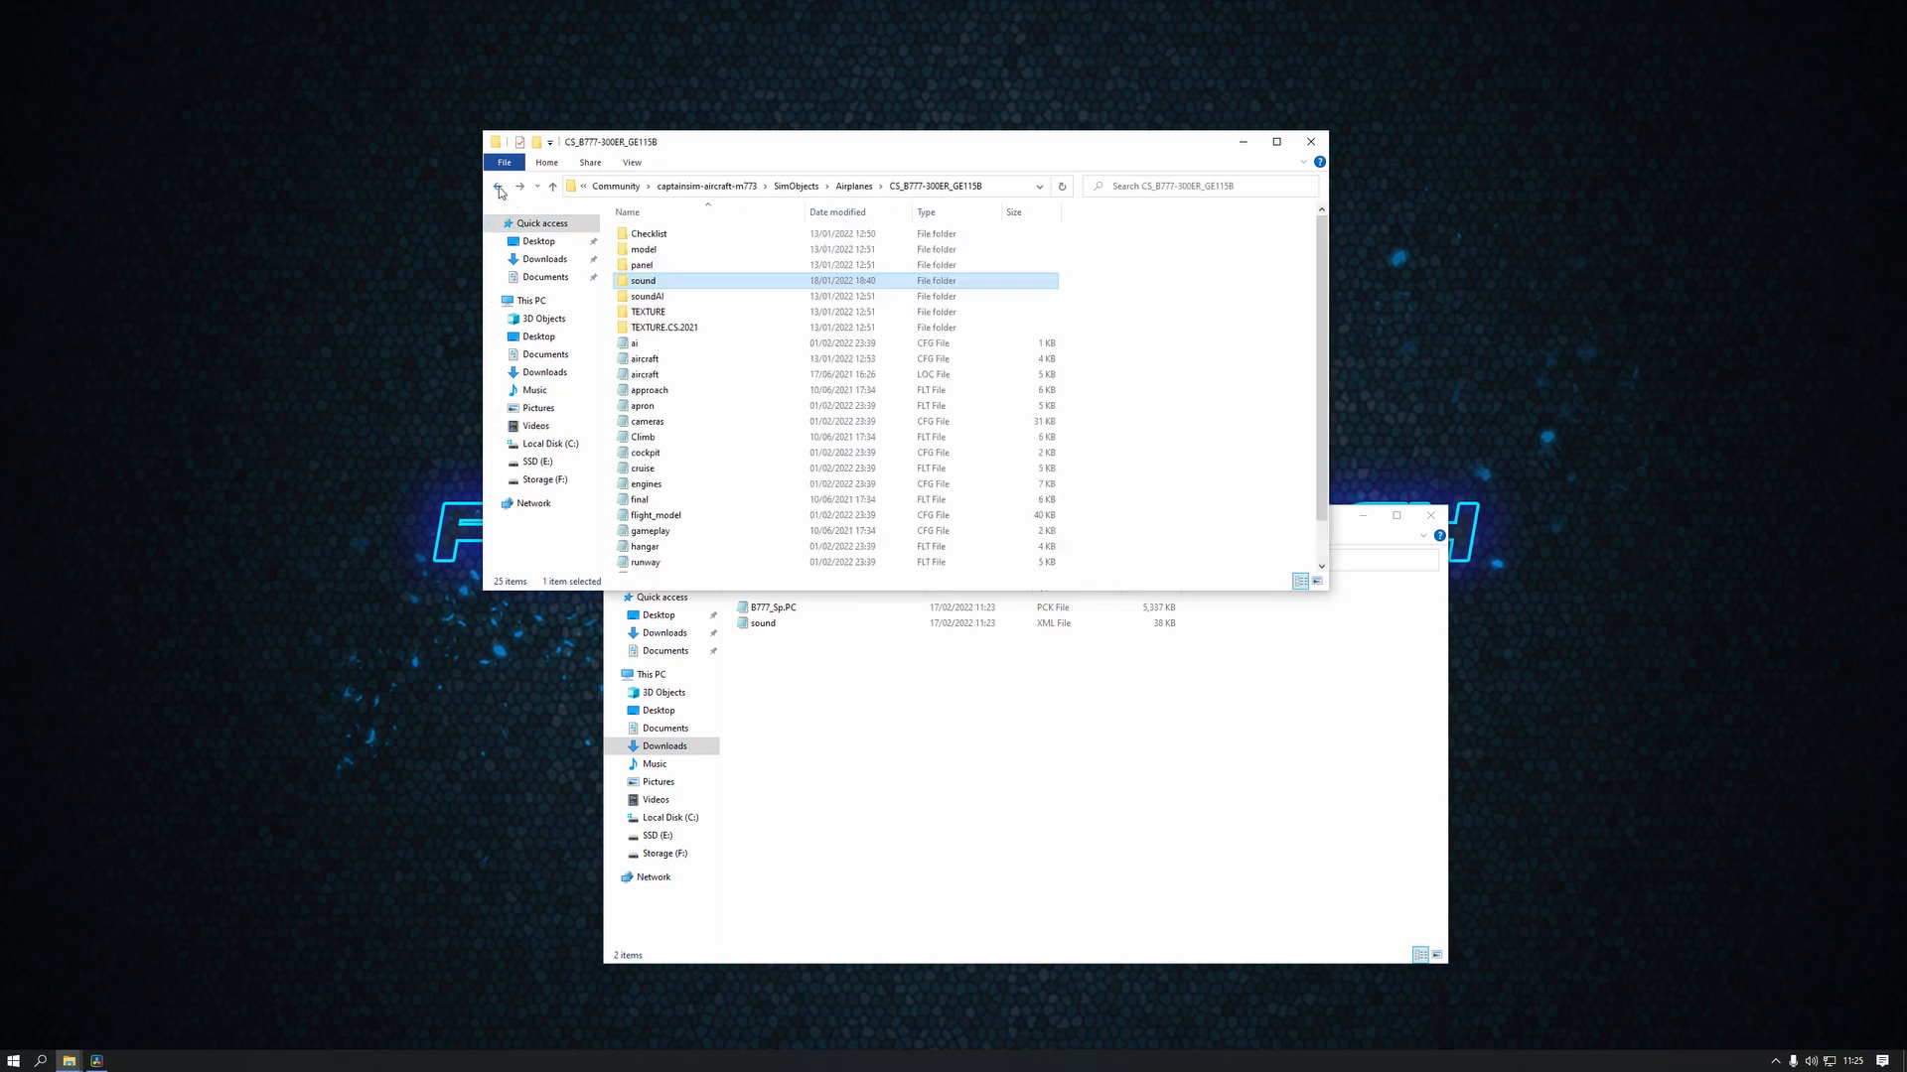
left_click(500, 189)
left_click(499, 189)
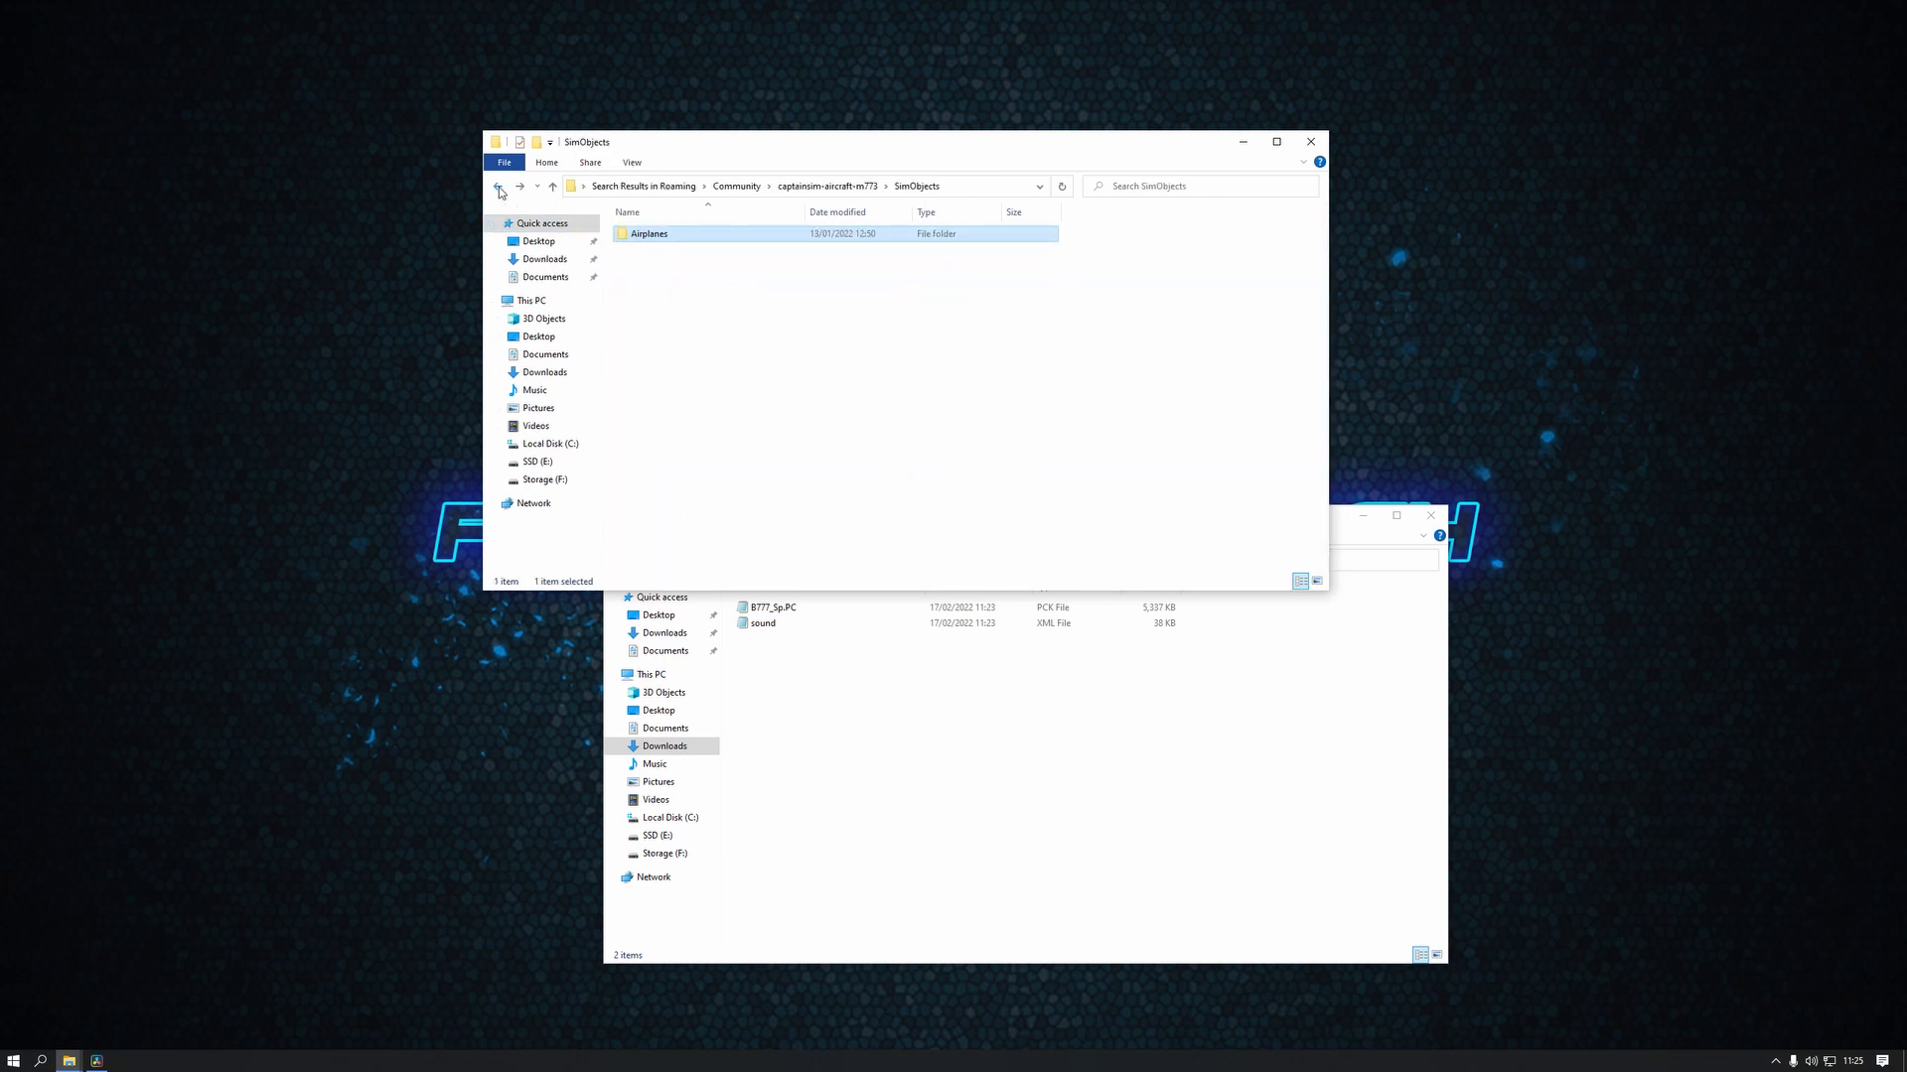
left_click(500, 189)
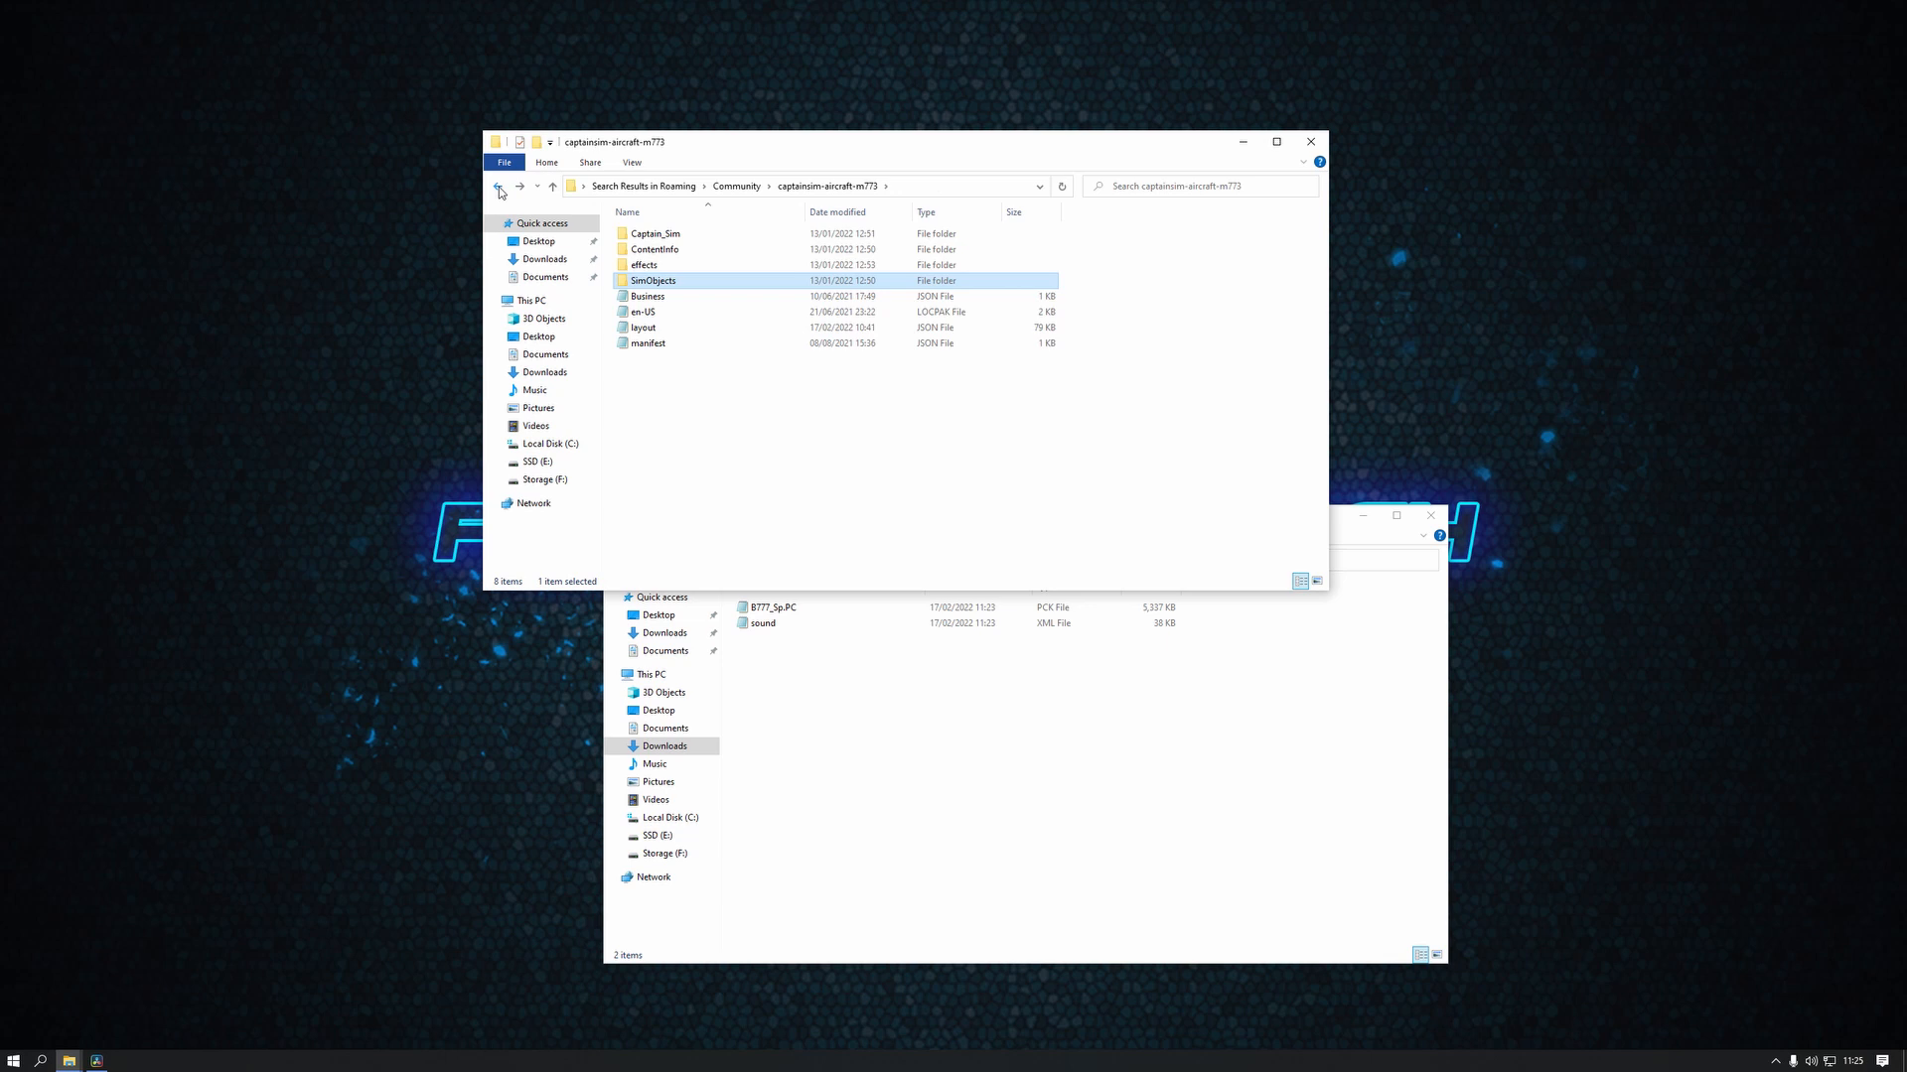
left_click(667, 331)
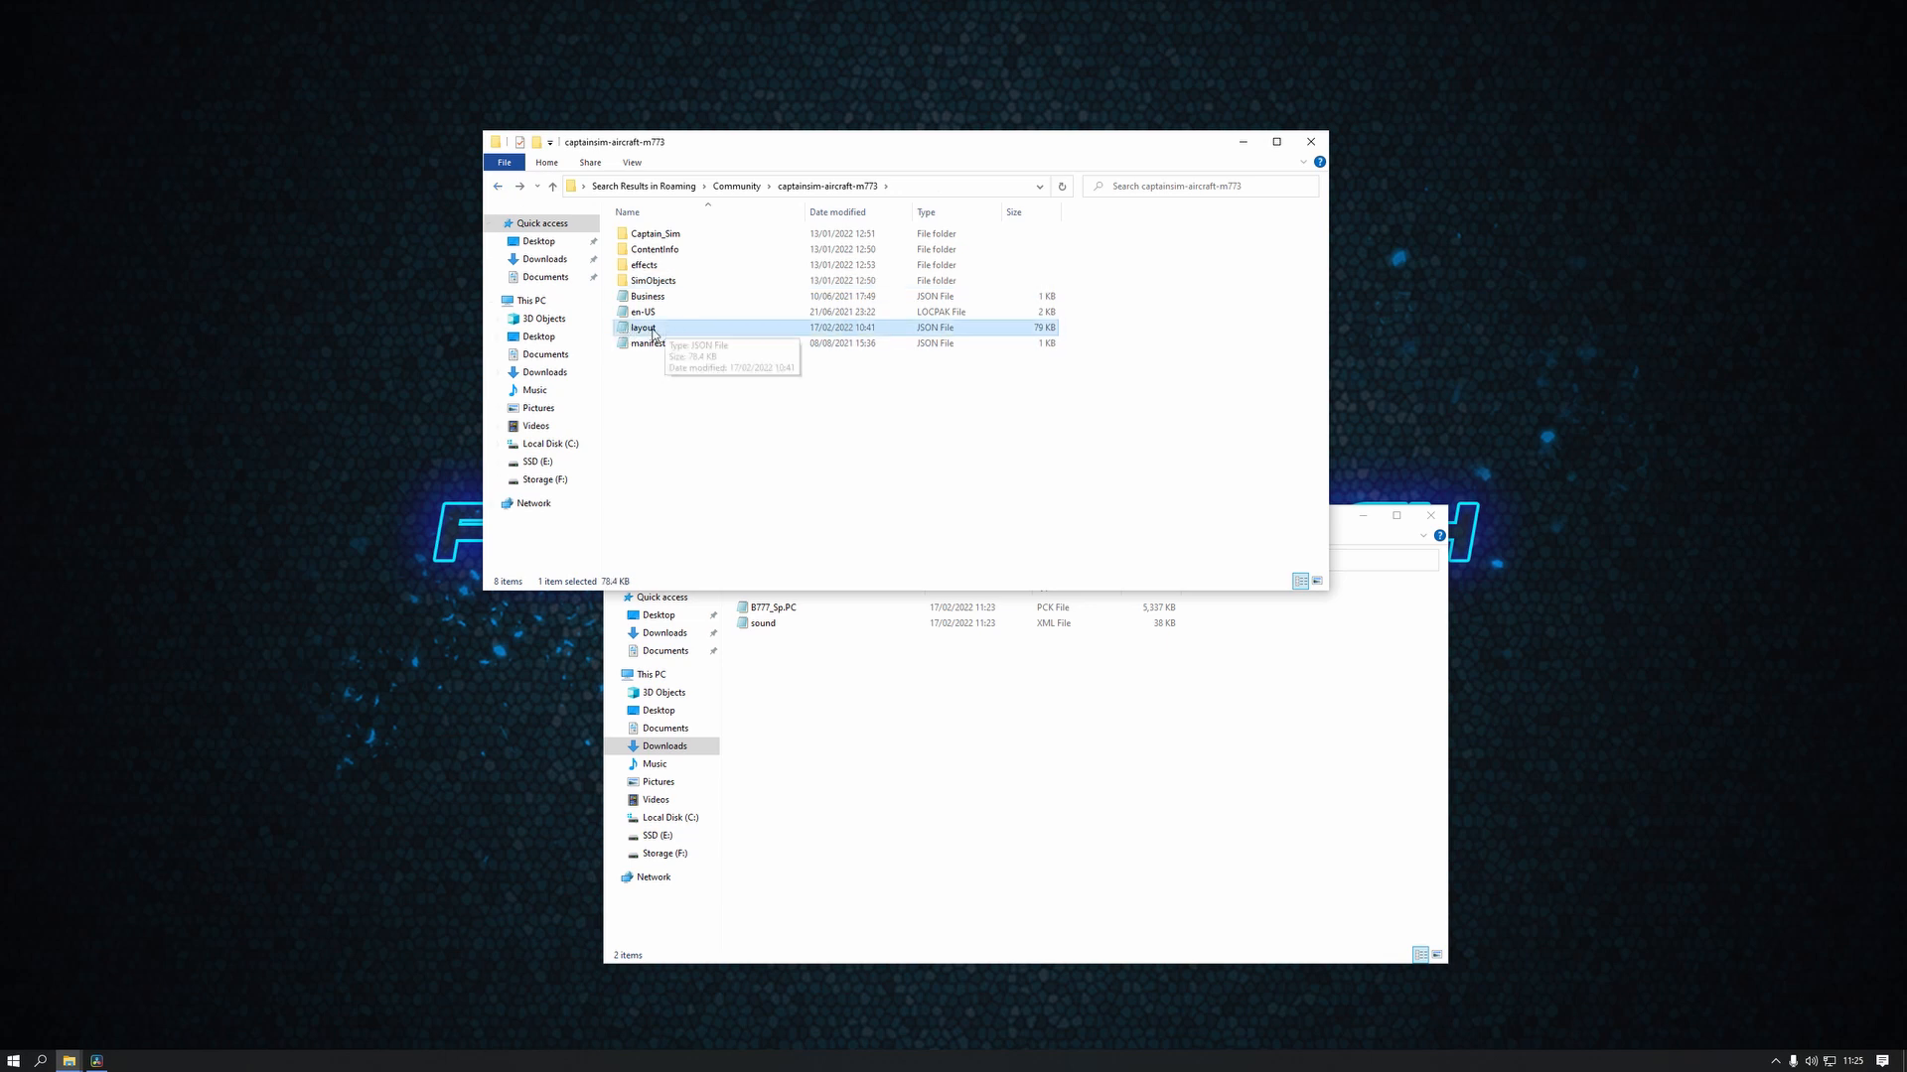
Return the extracted pack to its FS_B777_Sp(GE)(C) folder and process the aircraft's layout file with MSFSLayoutGenerator
left_click(897, 795)
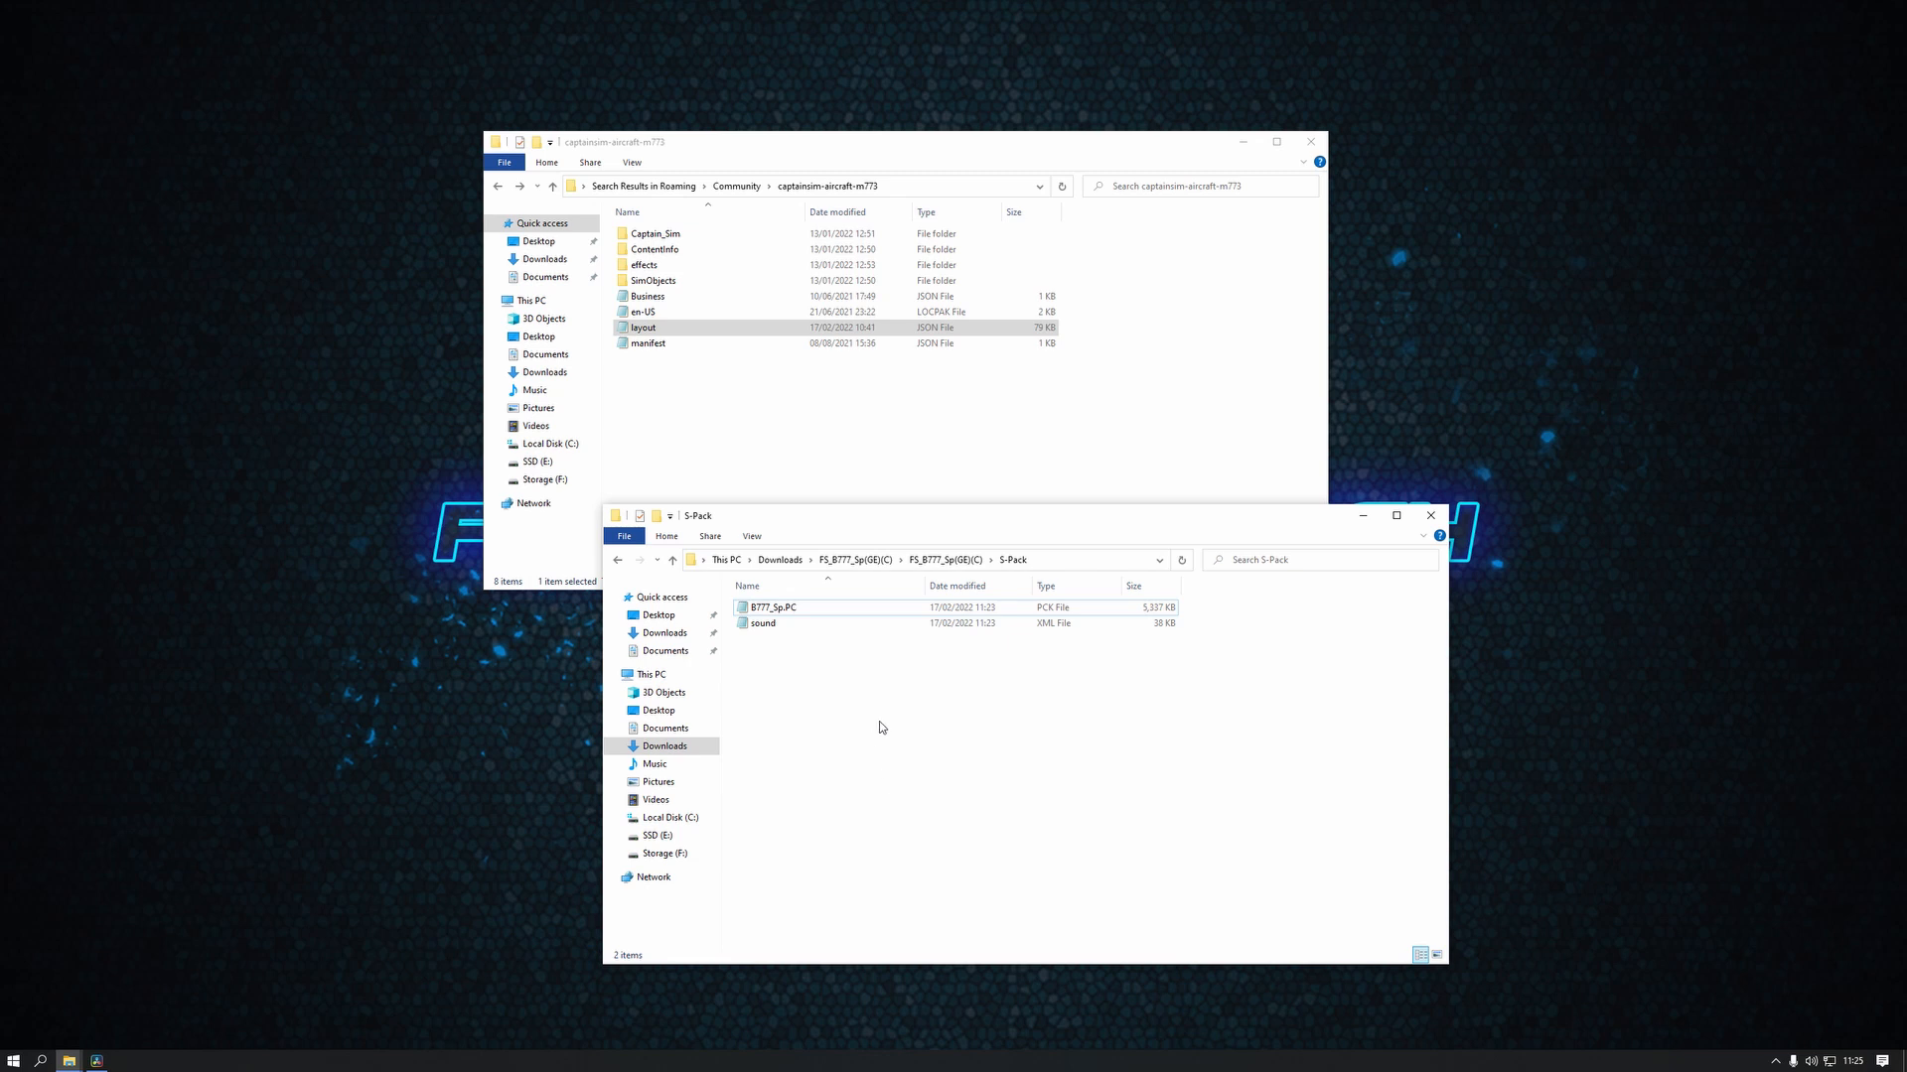
left_click(619, 562)
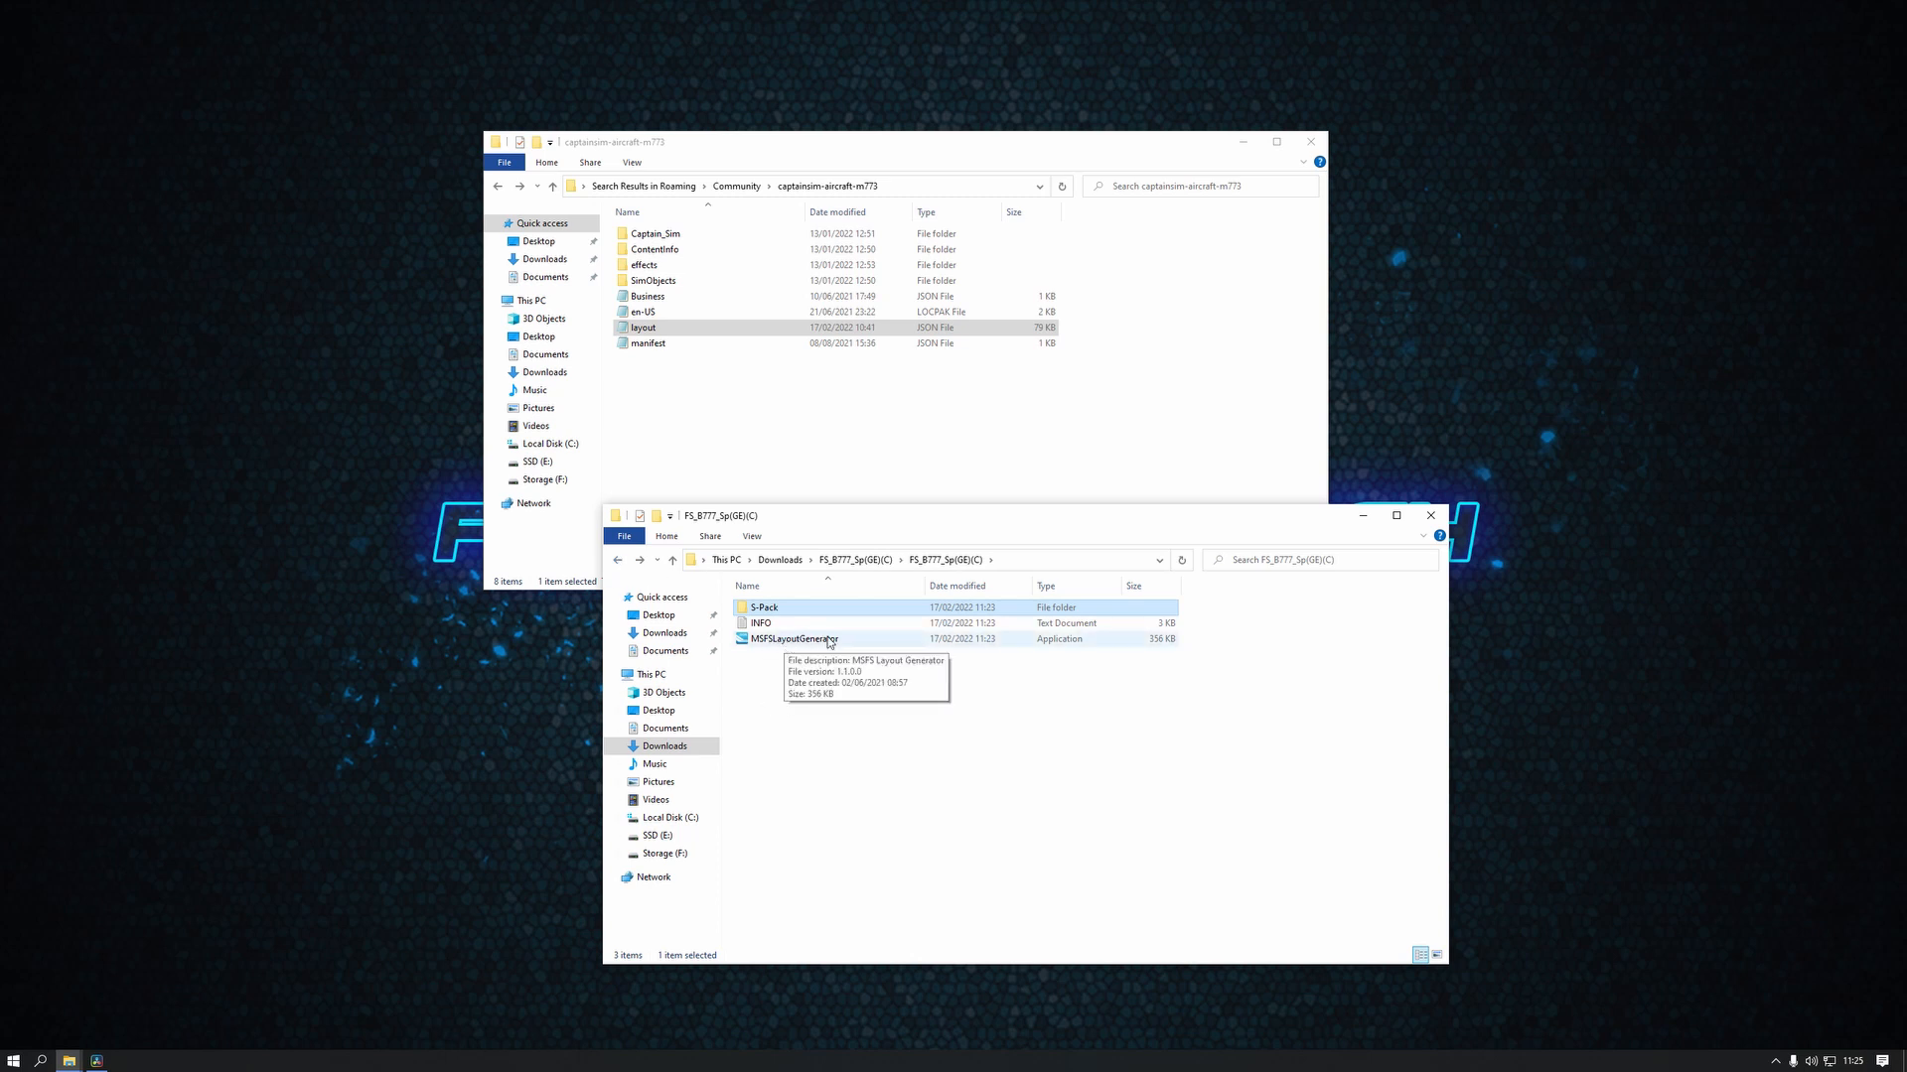
left_click(674, 362)
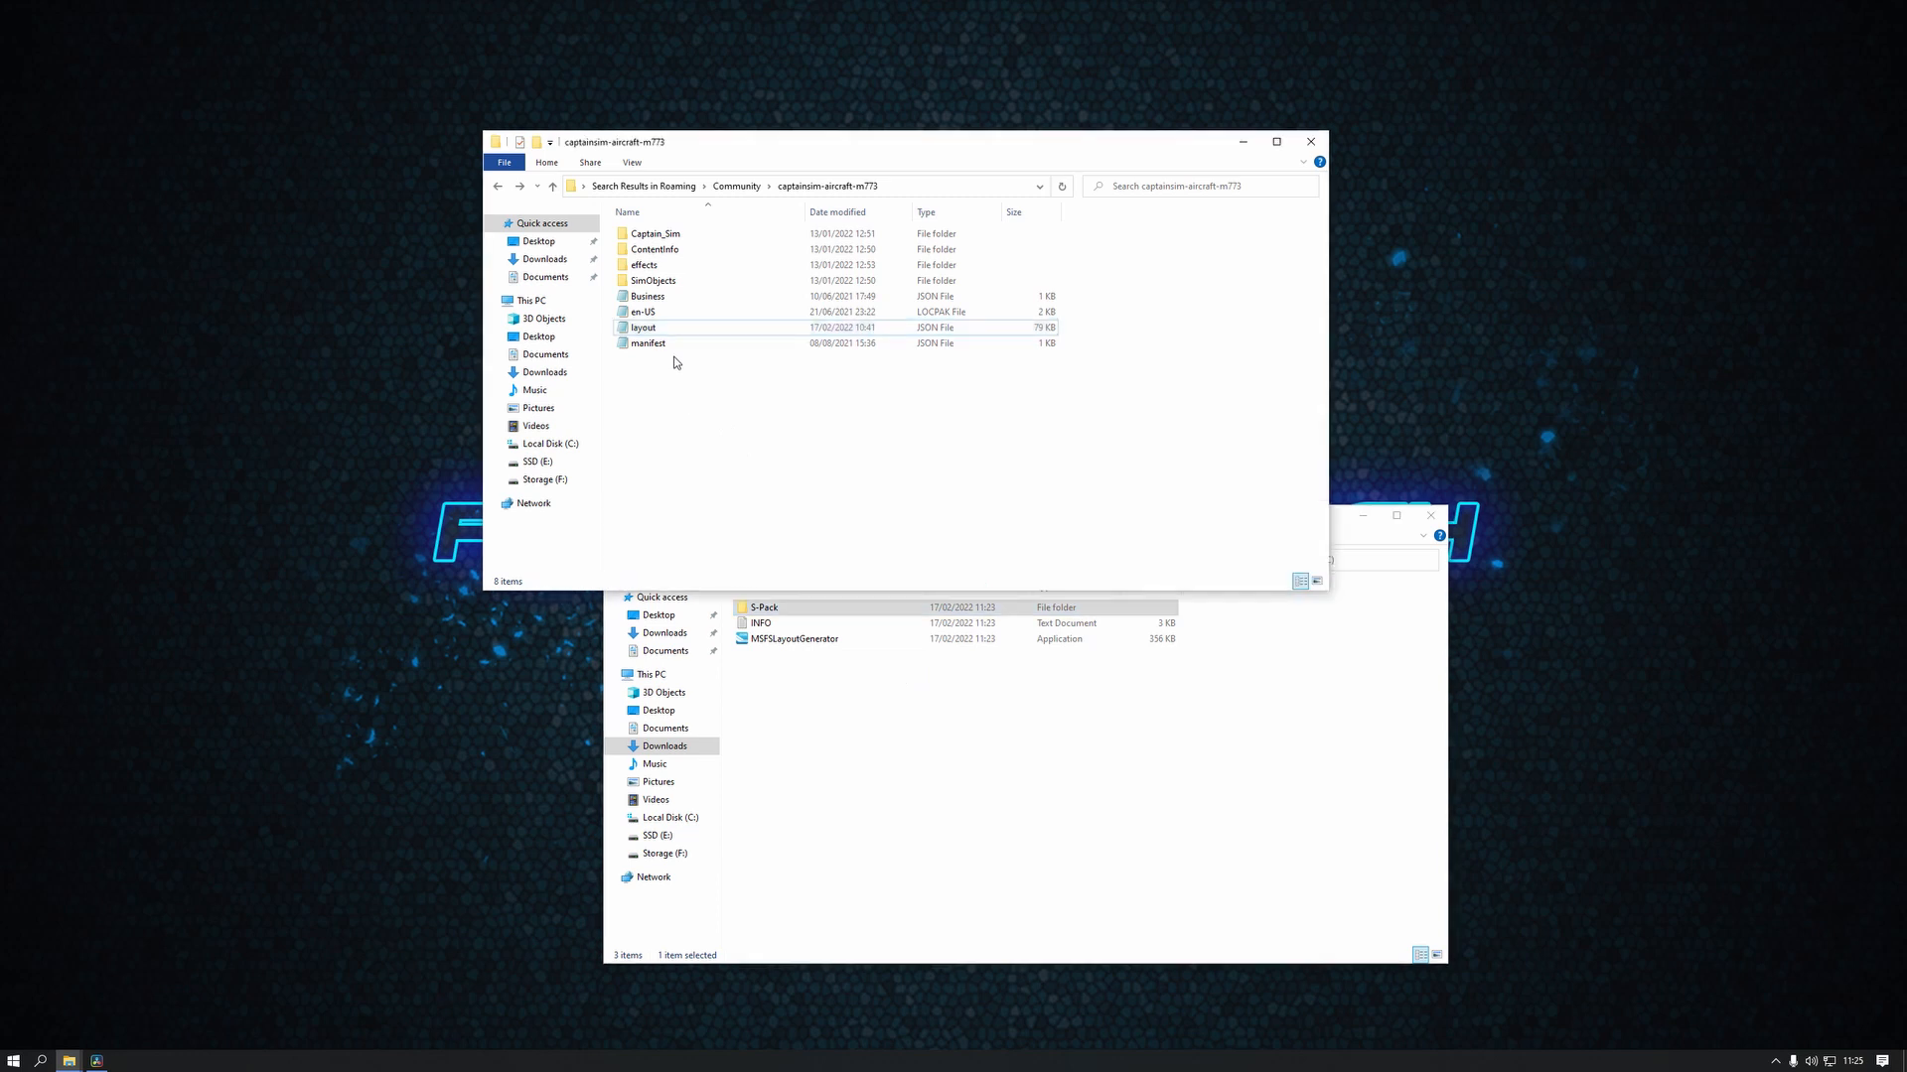
left_click(653, 331)
left_click(654, 331)
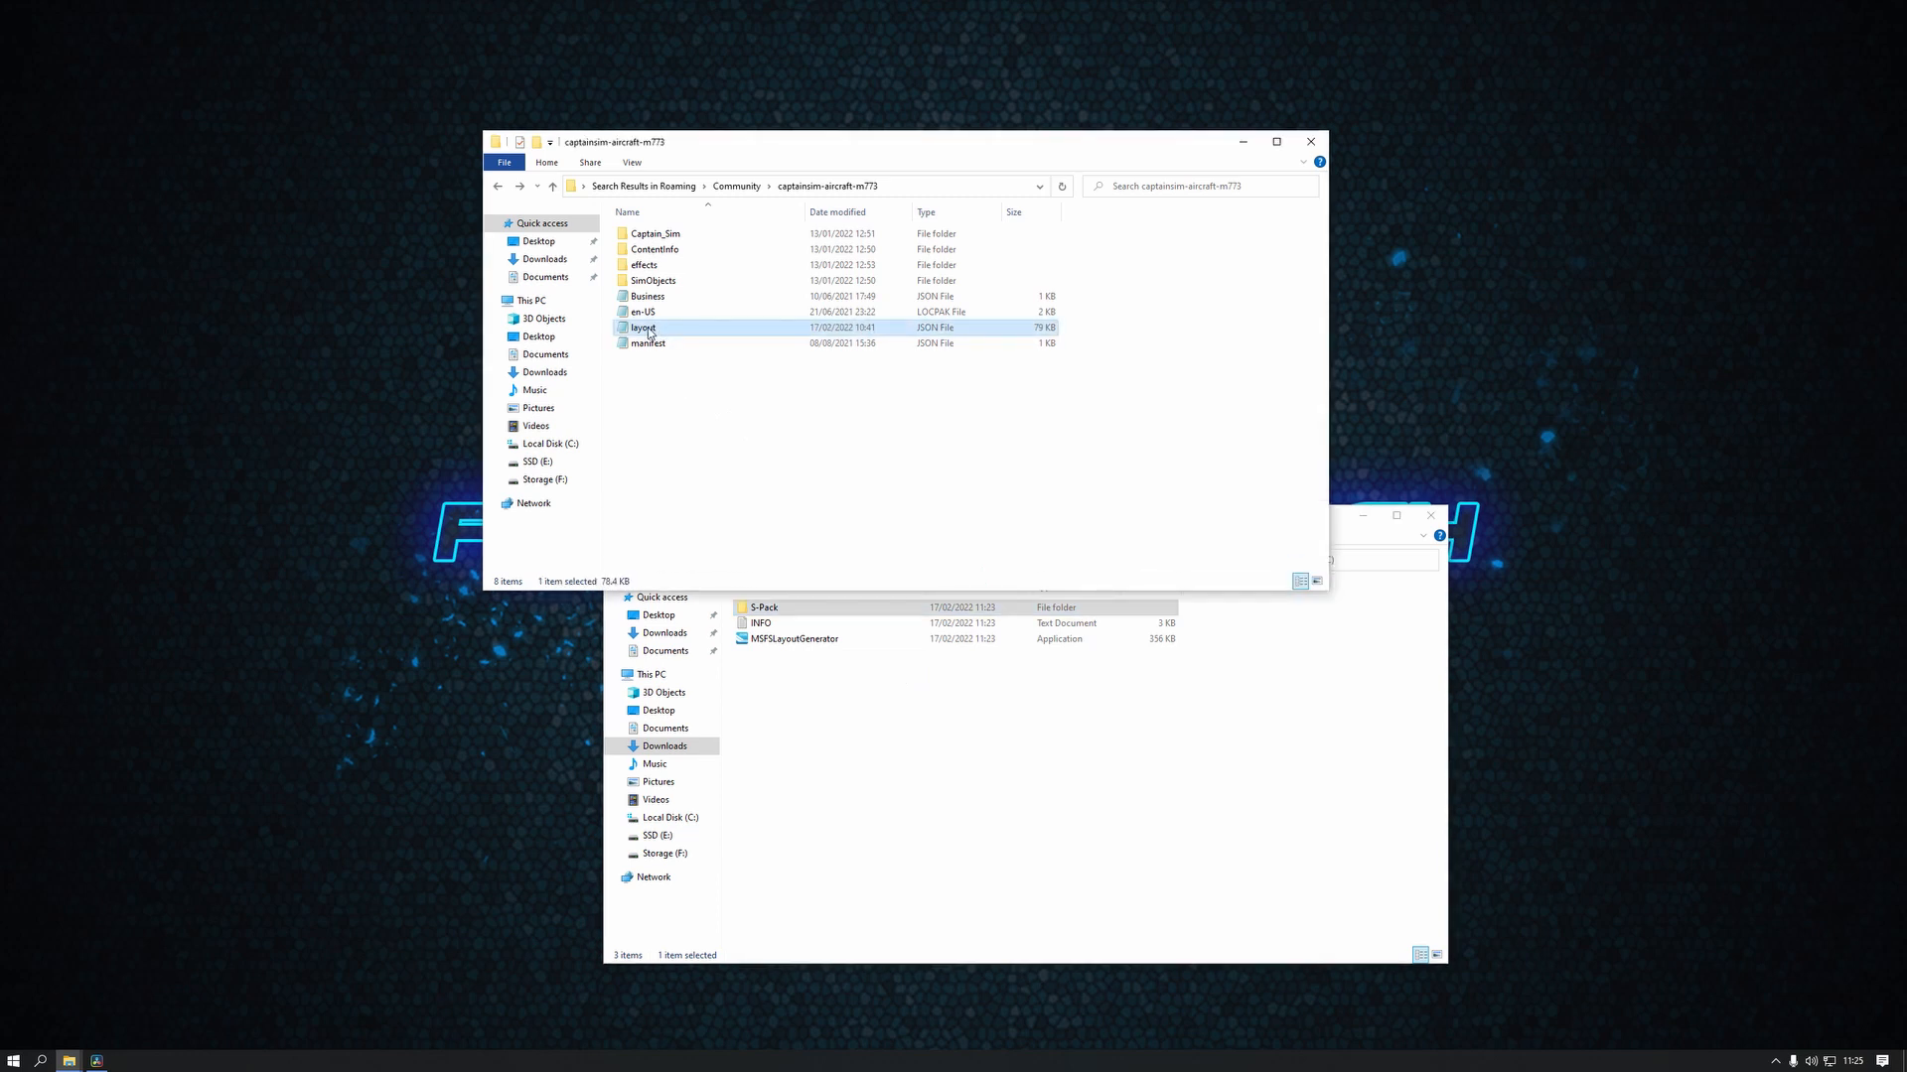
left_click_drag(650, 331, 828, 650)
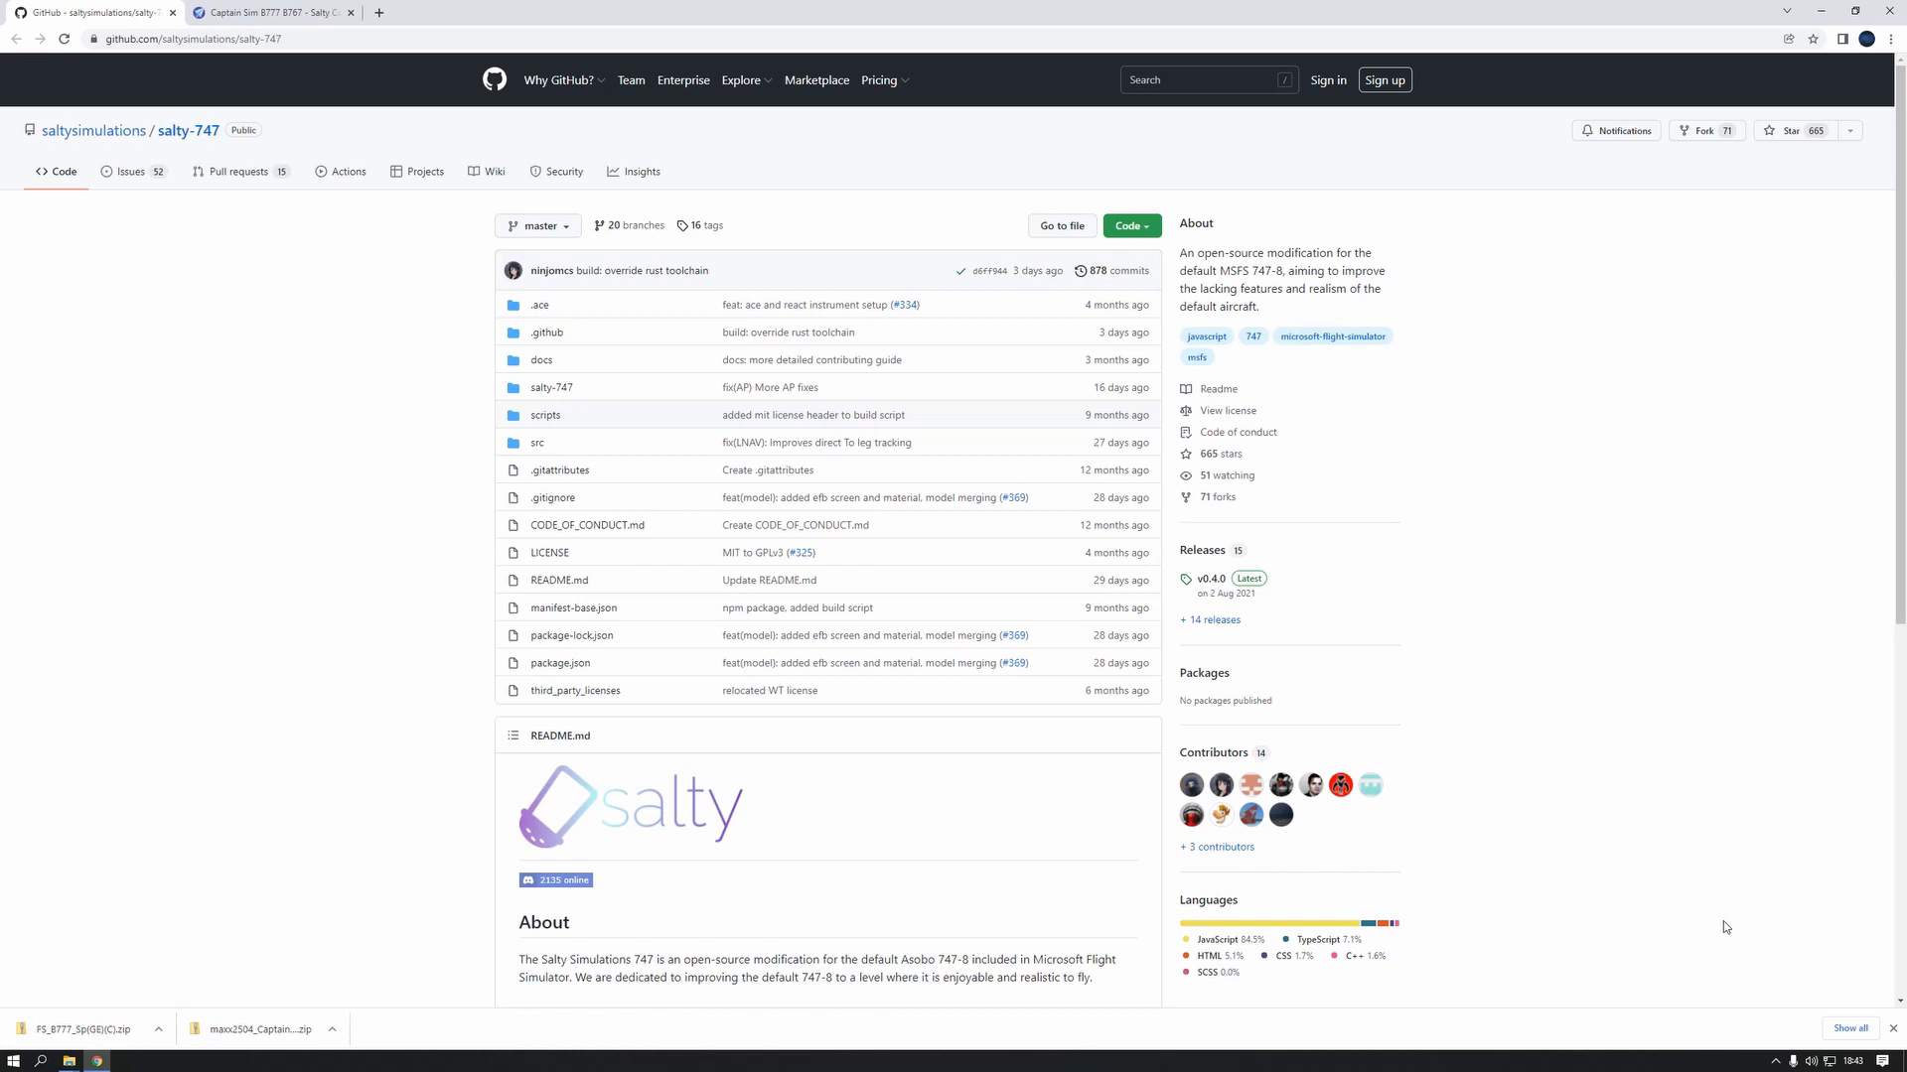
Download the latest development build of salty-747 from the saltysimulations GitHub repository's README
left_click(298, 41)
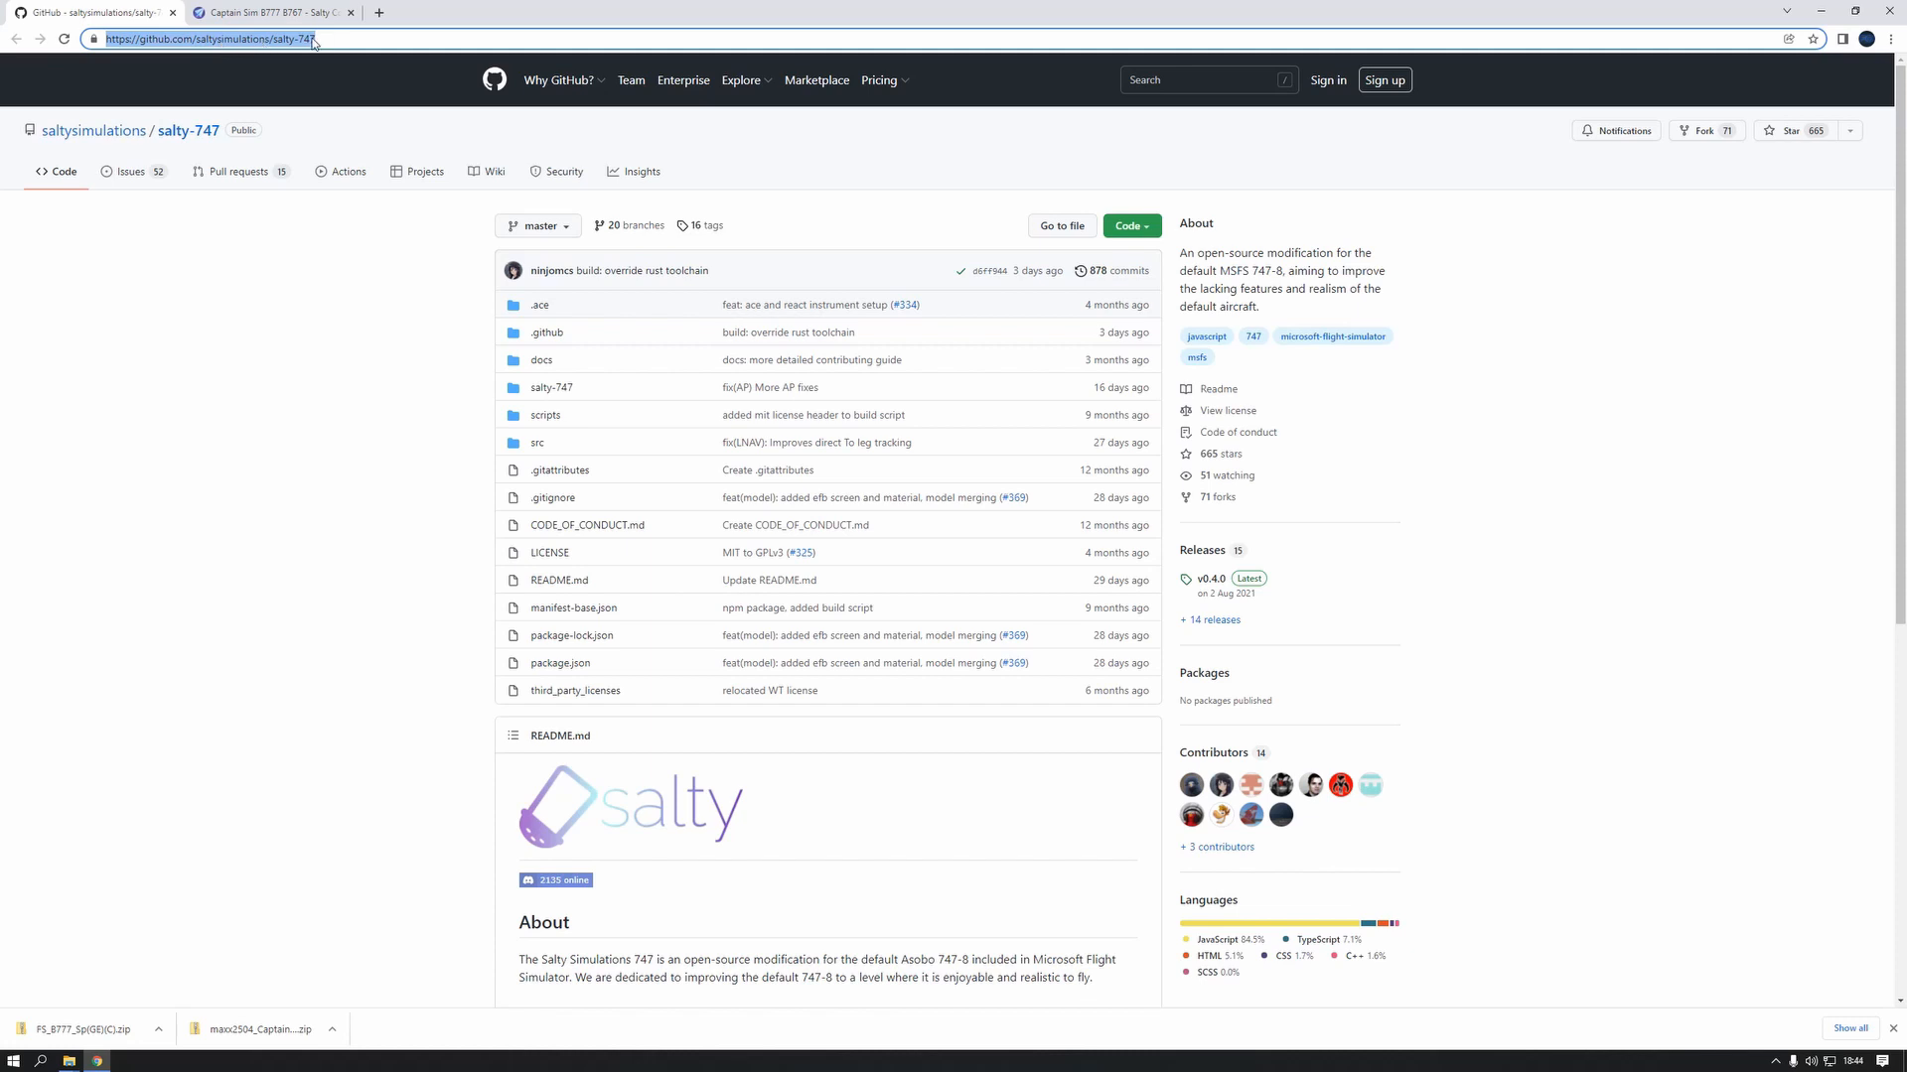
left_click(449, 353)
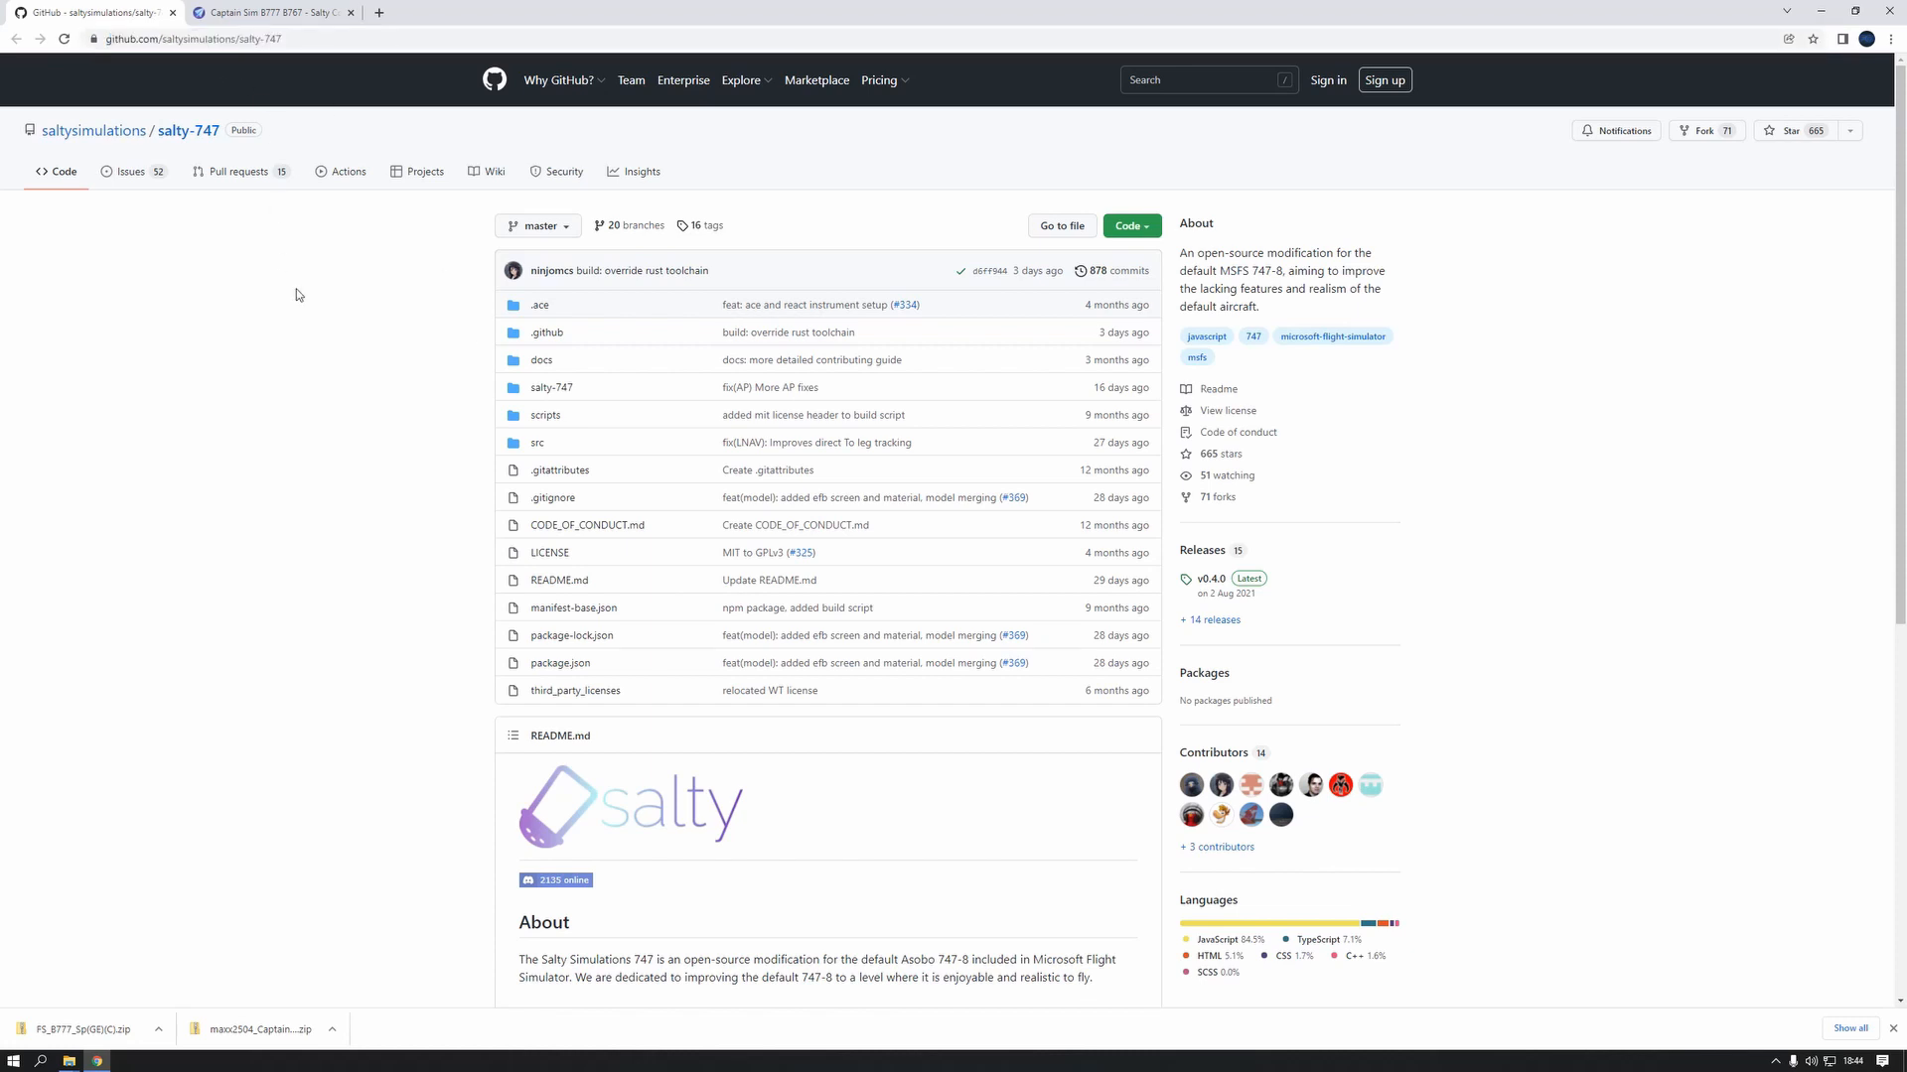
scroll(459, 353, "down", 6)
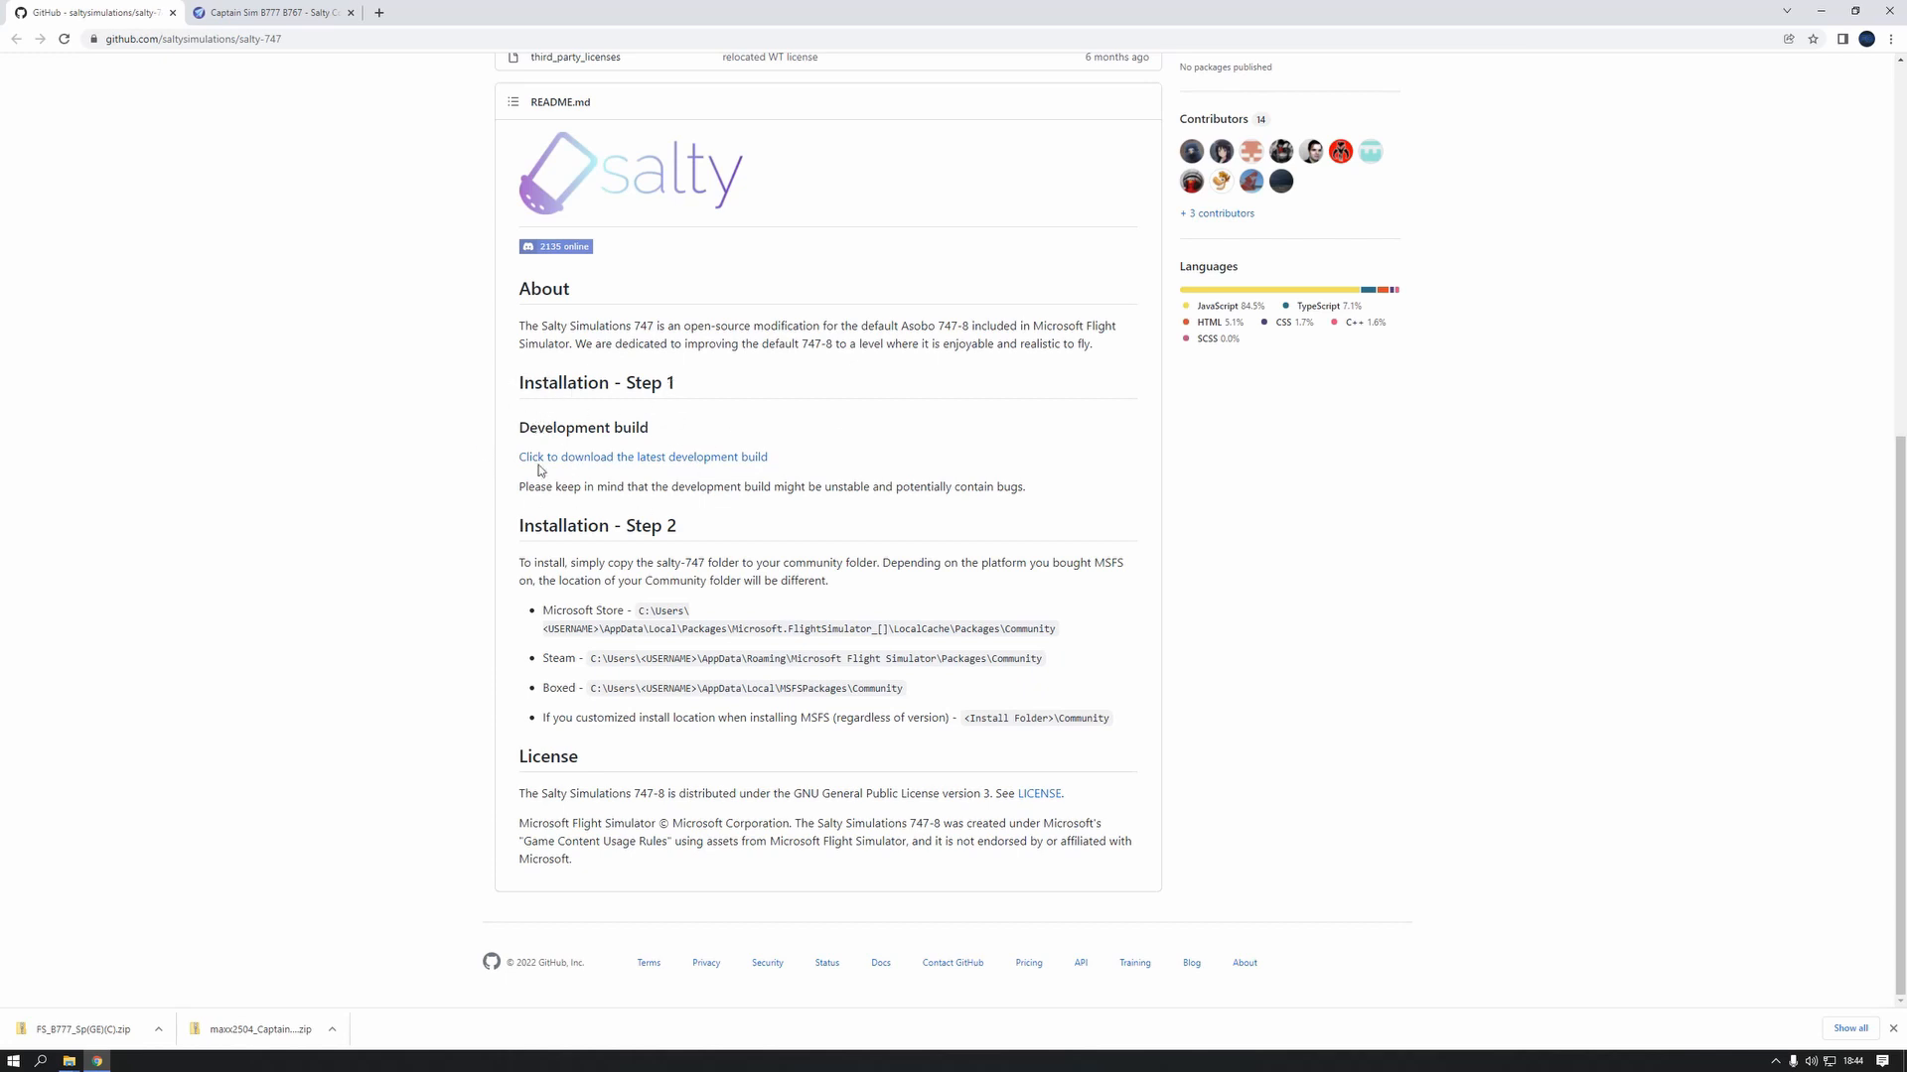
left_click(588, 463)
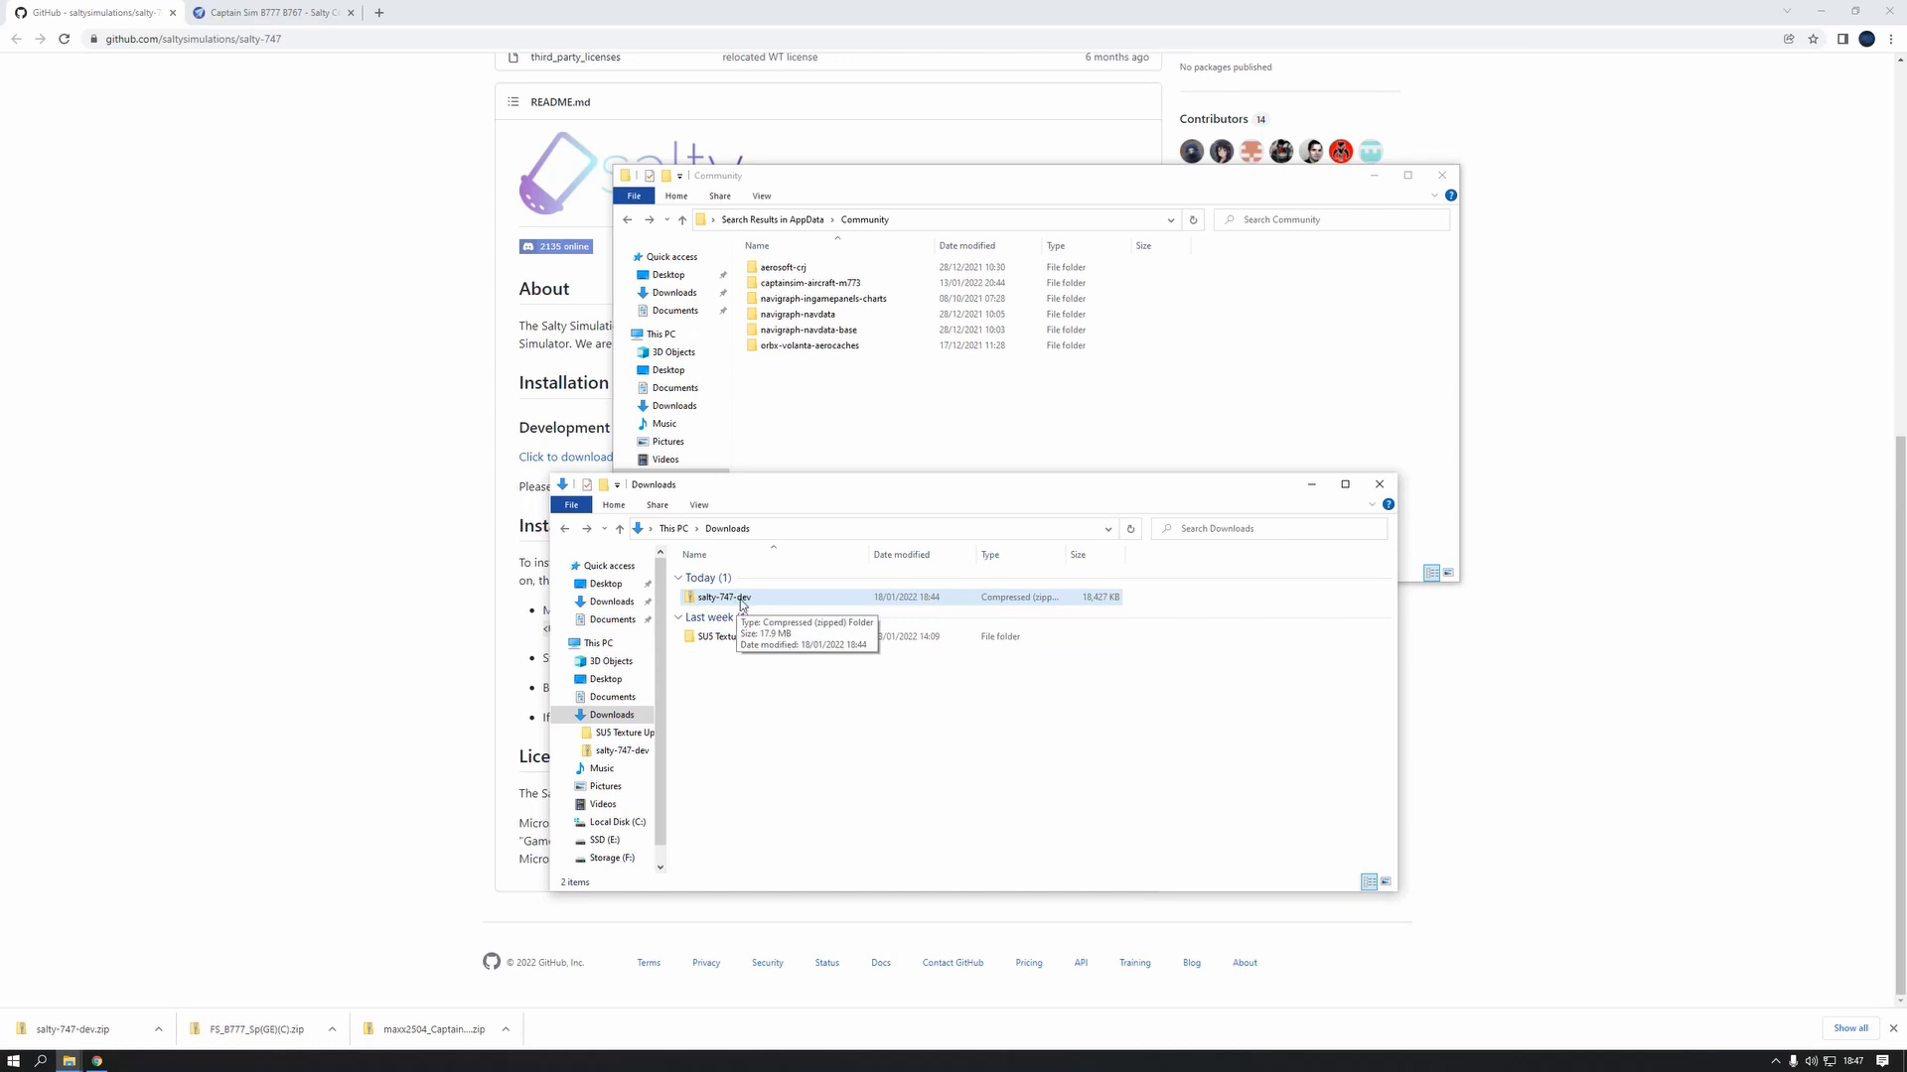
Extract the salty-747-dev zip in Downloads and place the extracted salty-747 folder in the Community folder
right_click(739, 601)
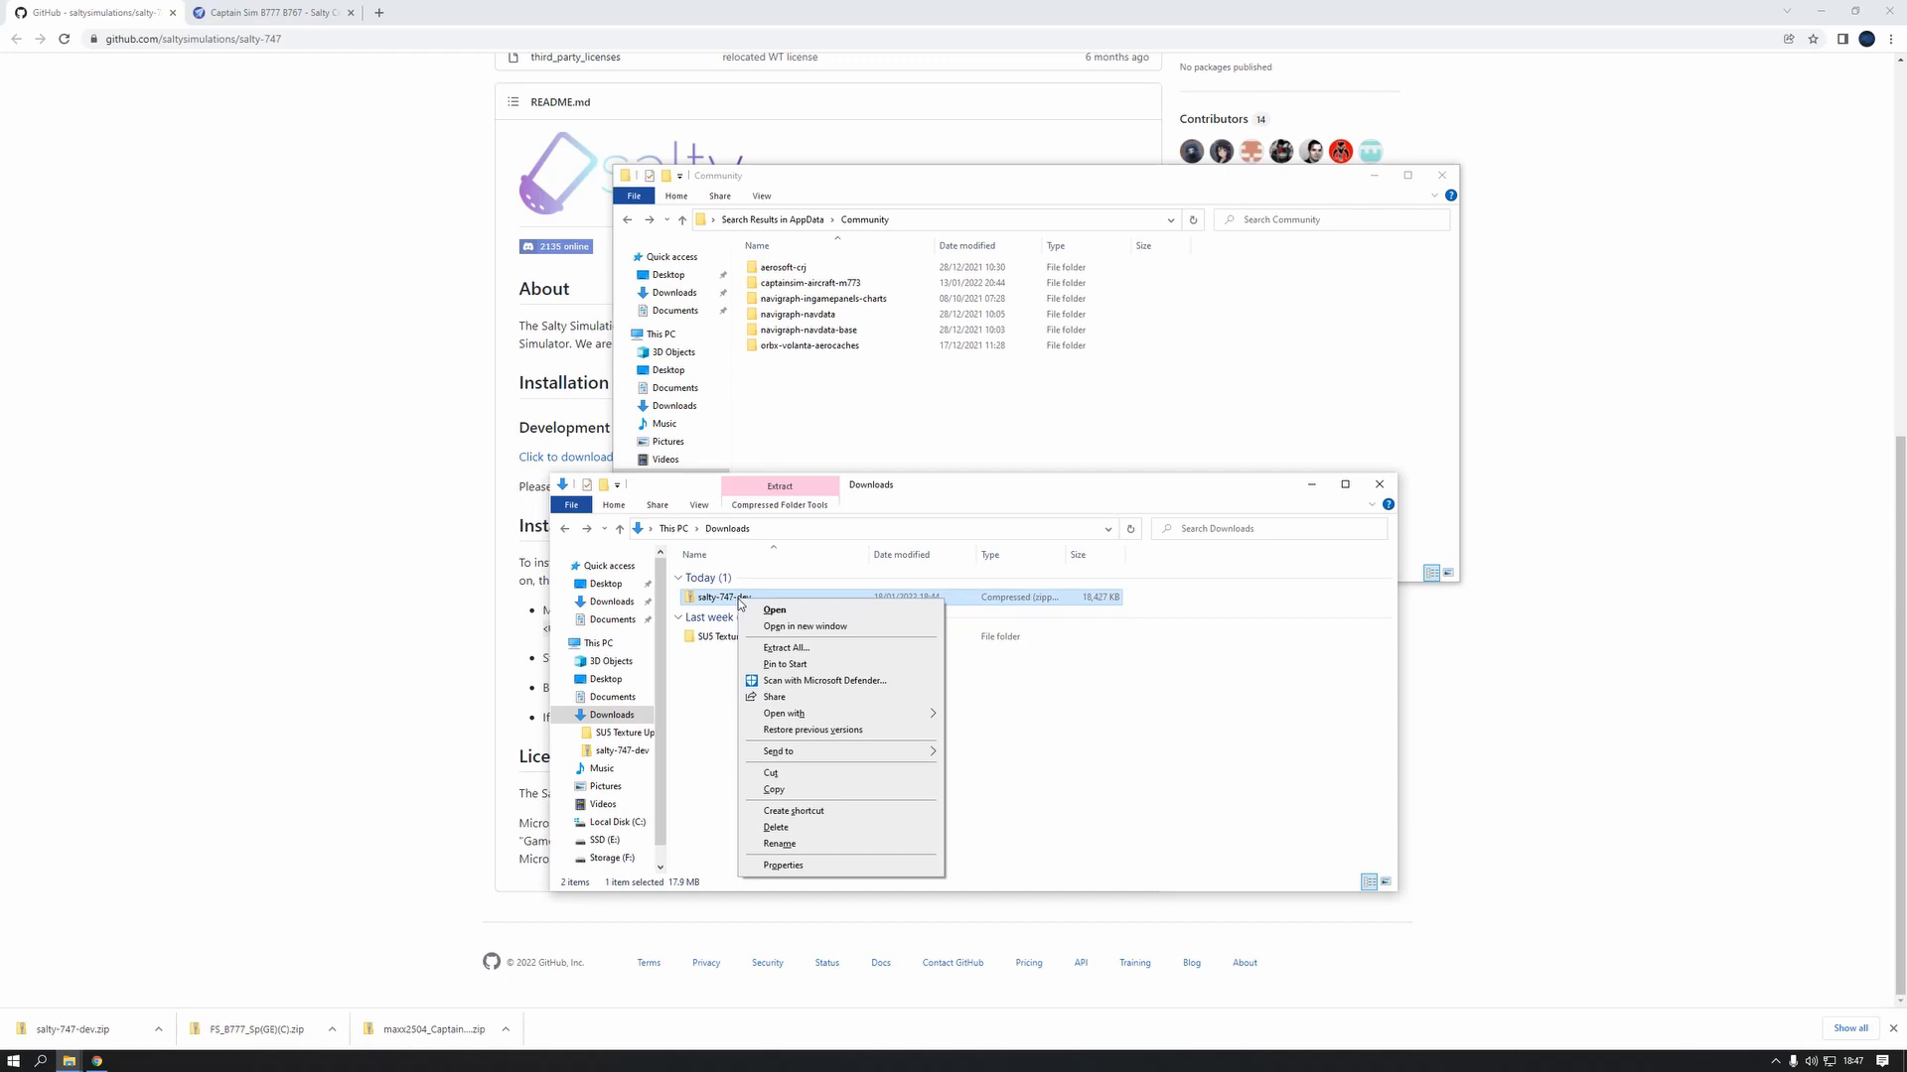
left_click(797, 648)
left_click(1075, 680)
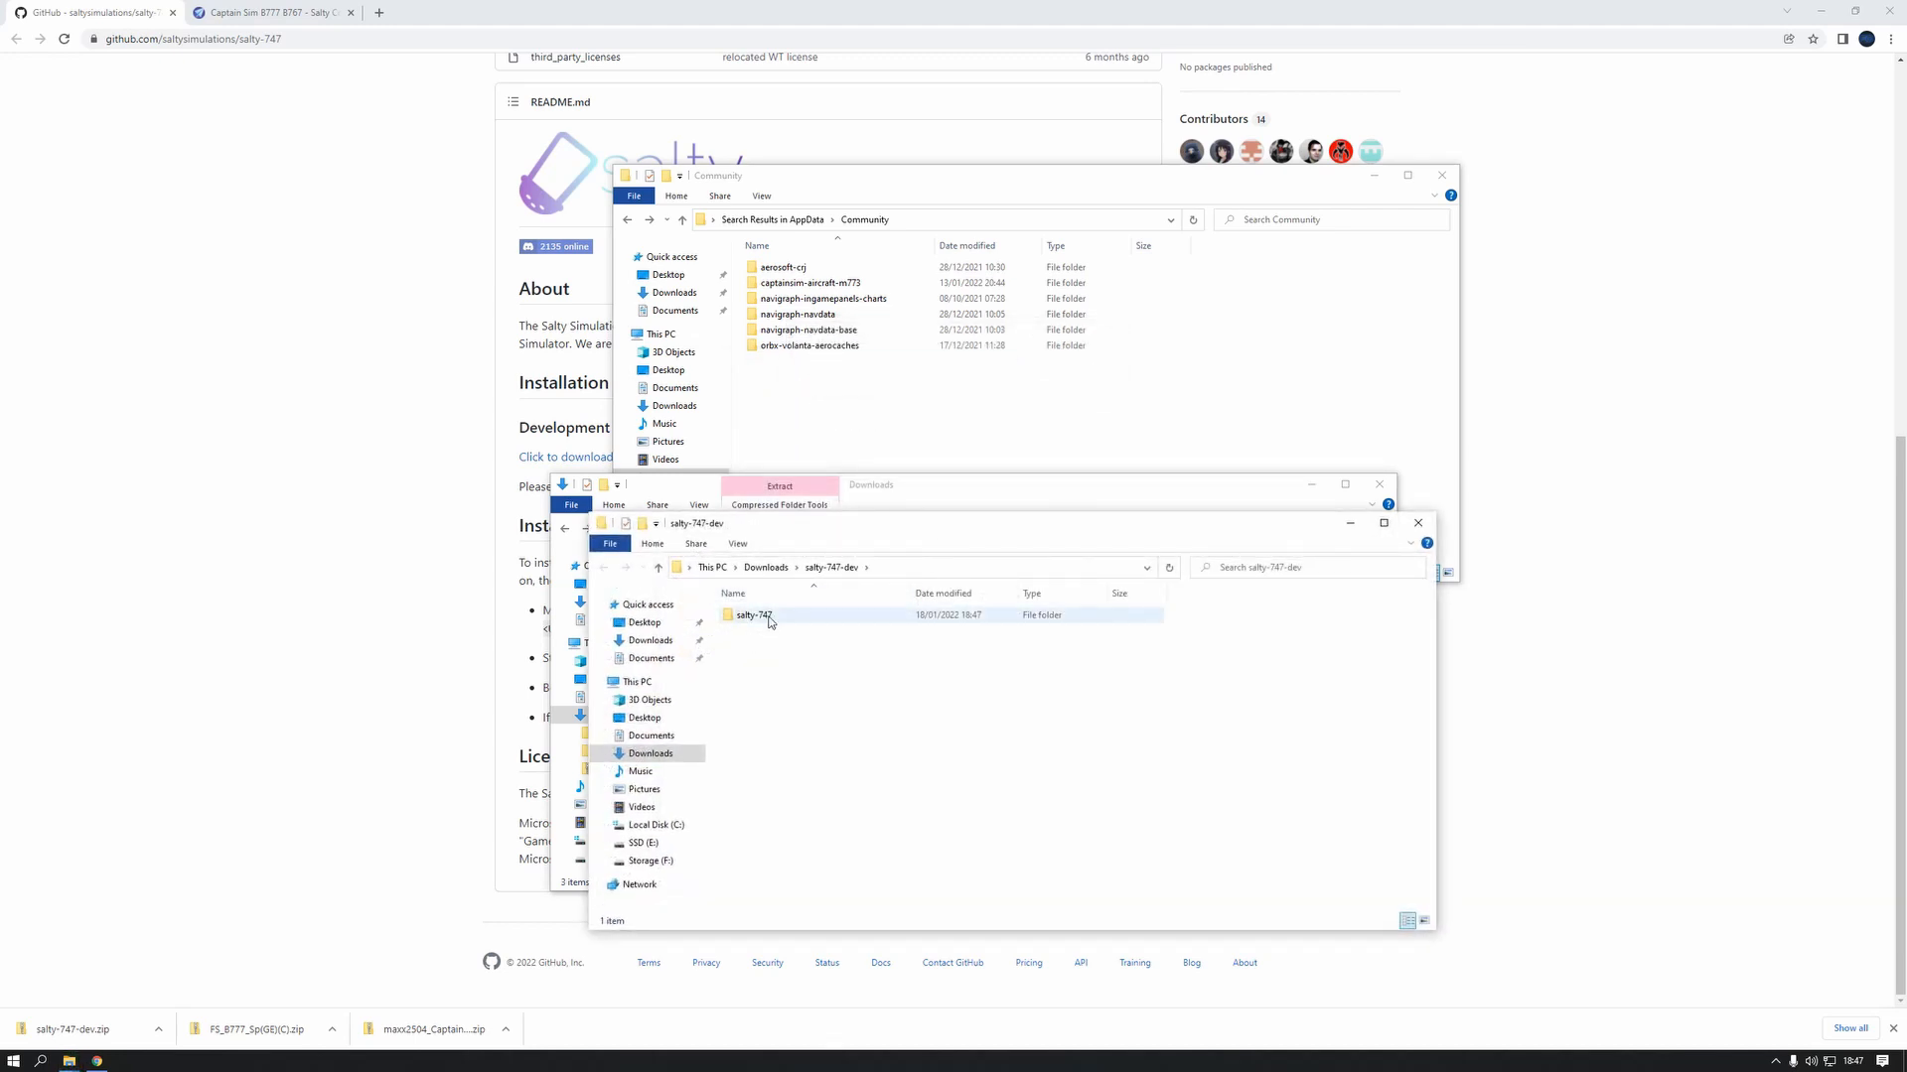
left_click_drag(769, 622, 805, 415)
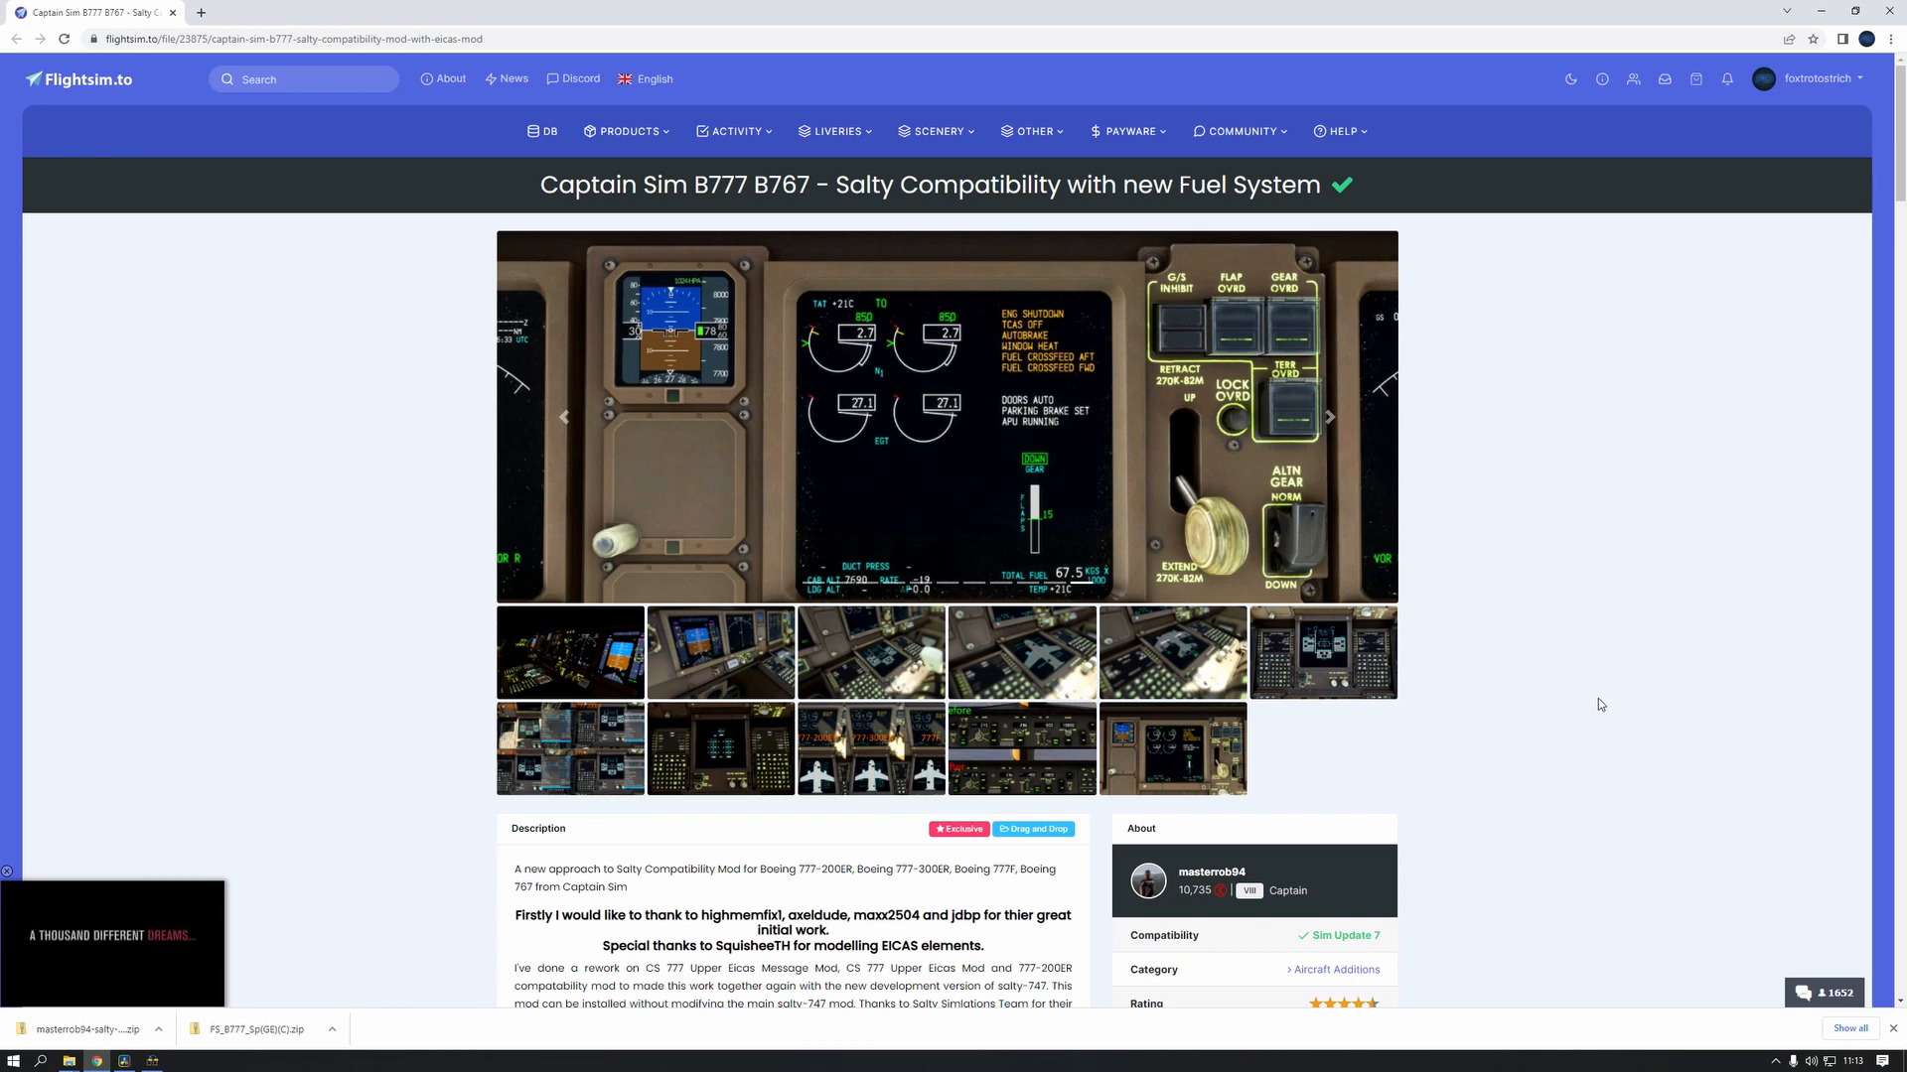
Review the Flightsim.to page of the Captain Sim B777 B767 Salty Compatibility mod, including its requirements, installation notes, features and version details
scroll(1598, 704, "down", 1)
scroll(1599, 704, "up", 1)
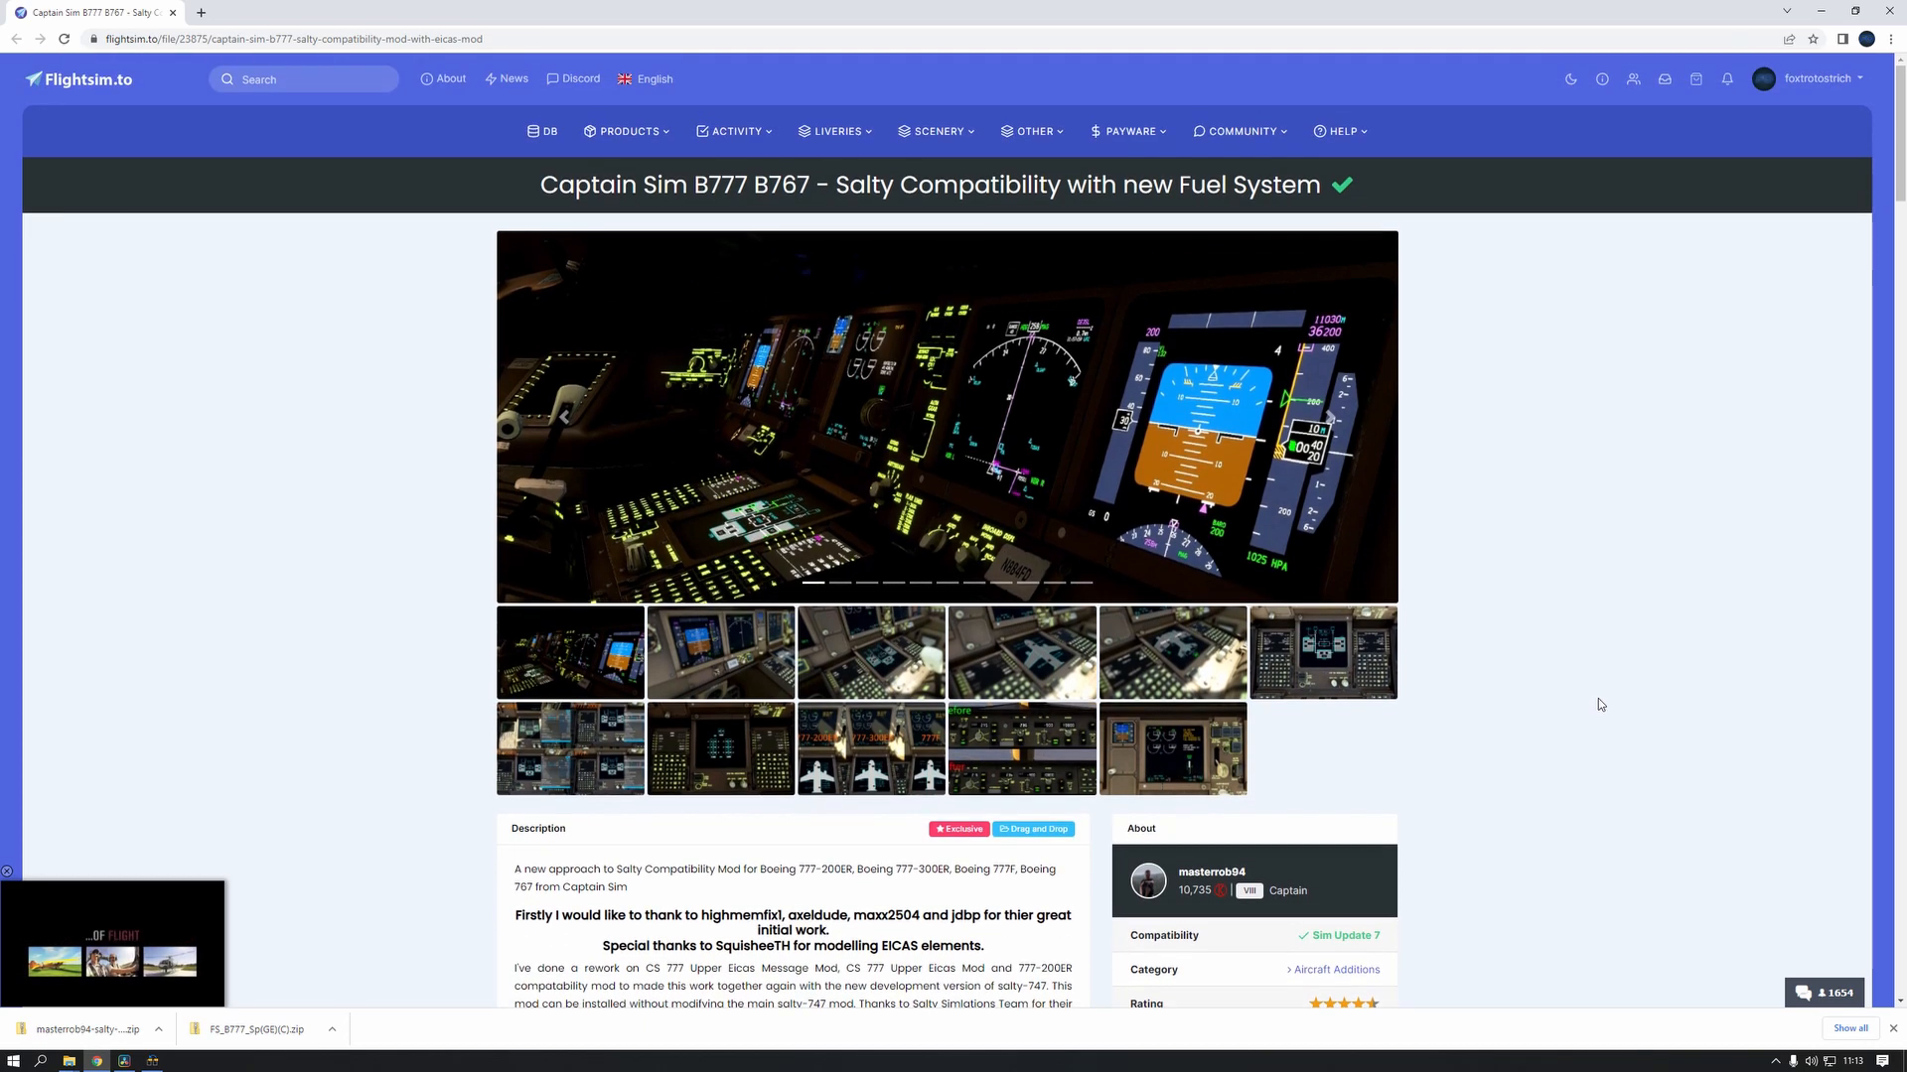
scroll(1599, 704, "down", 3)
scroll(1599, 704, "down", 4)
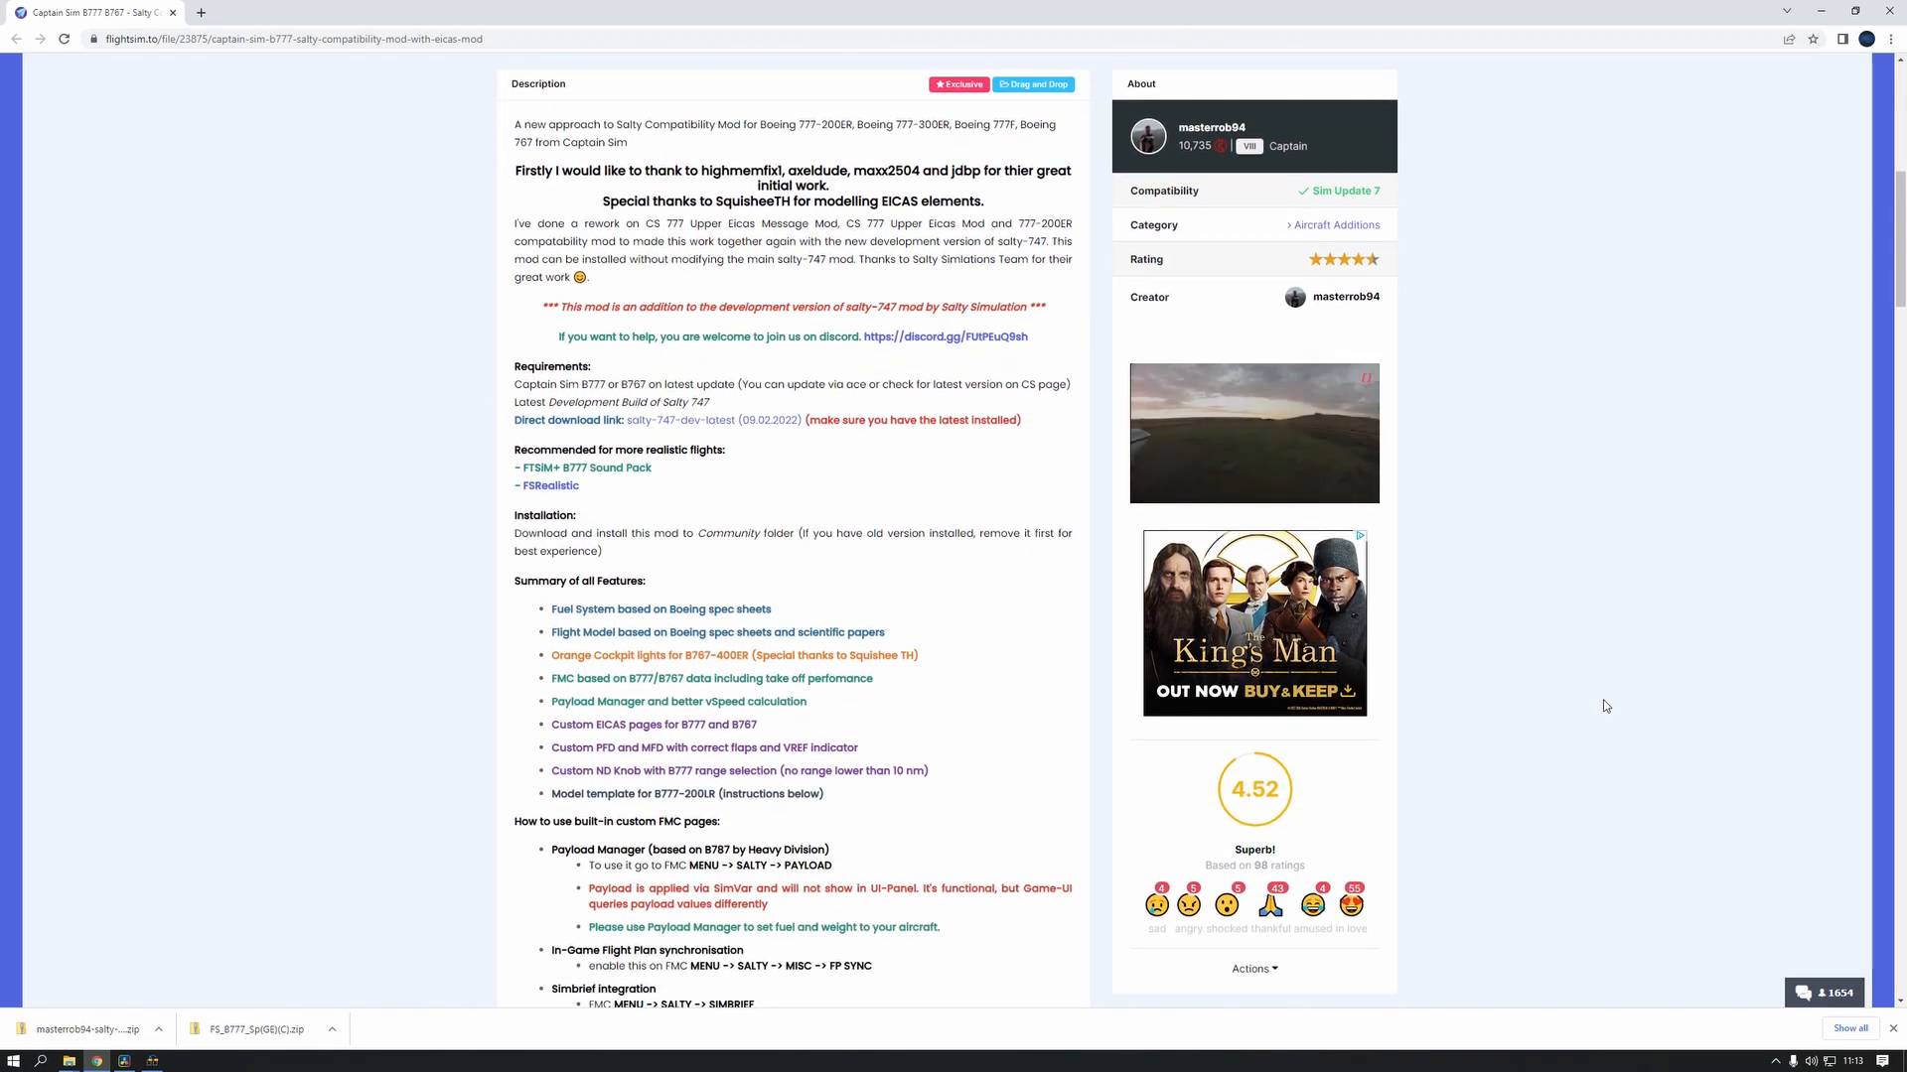
scroll(1606, 706, "down", 1)
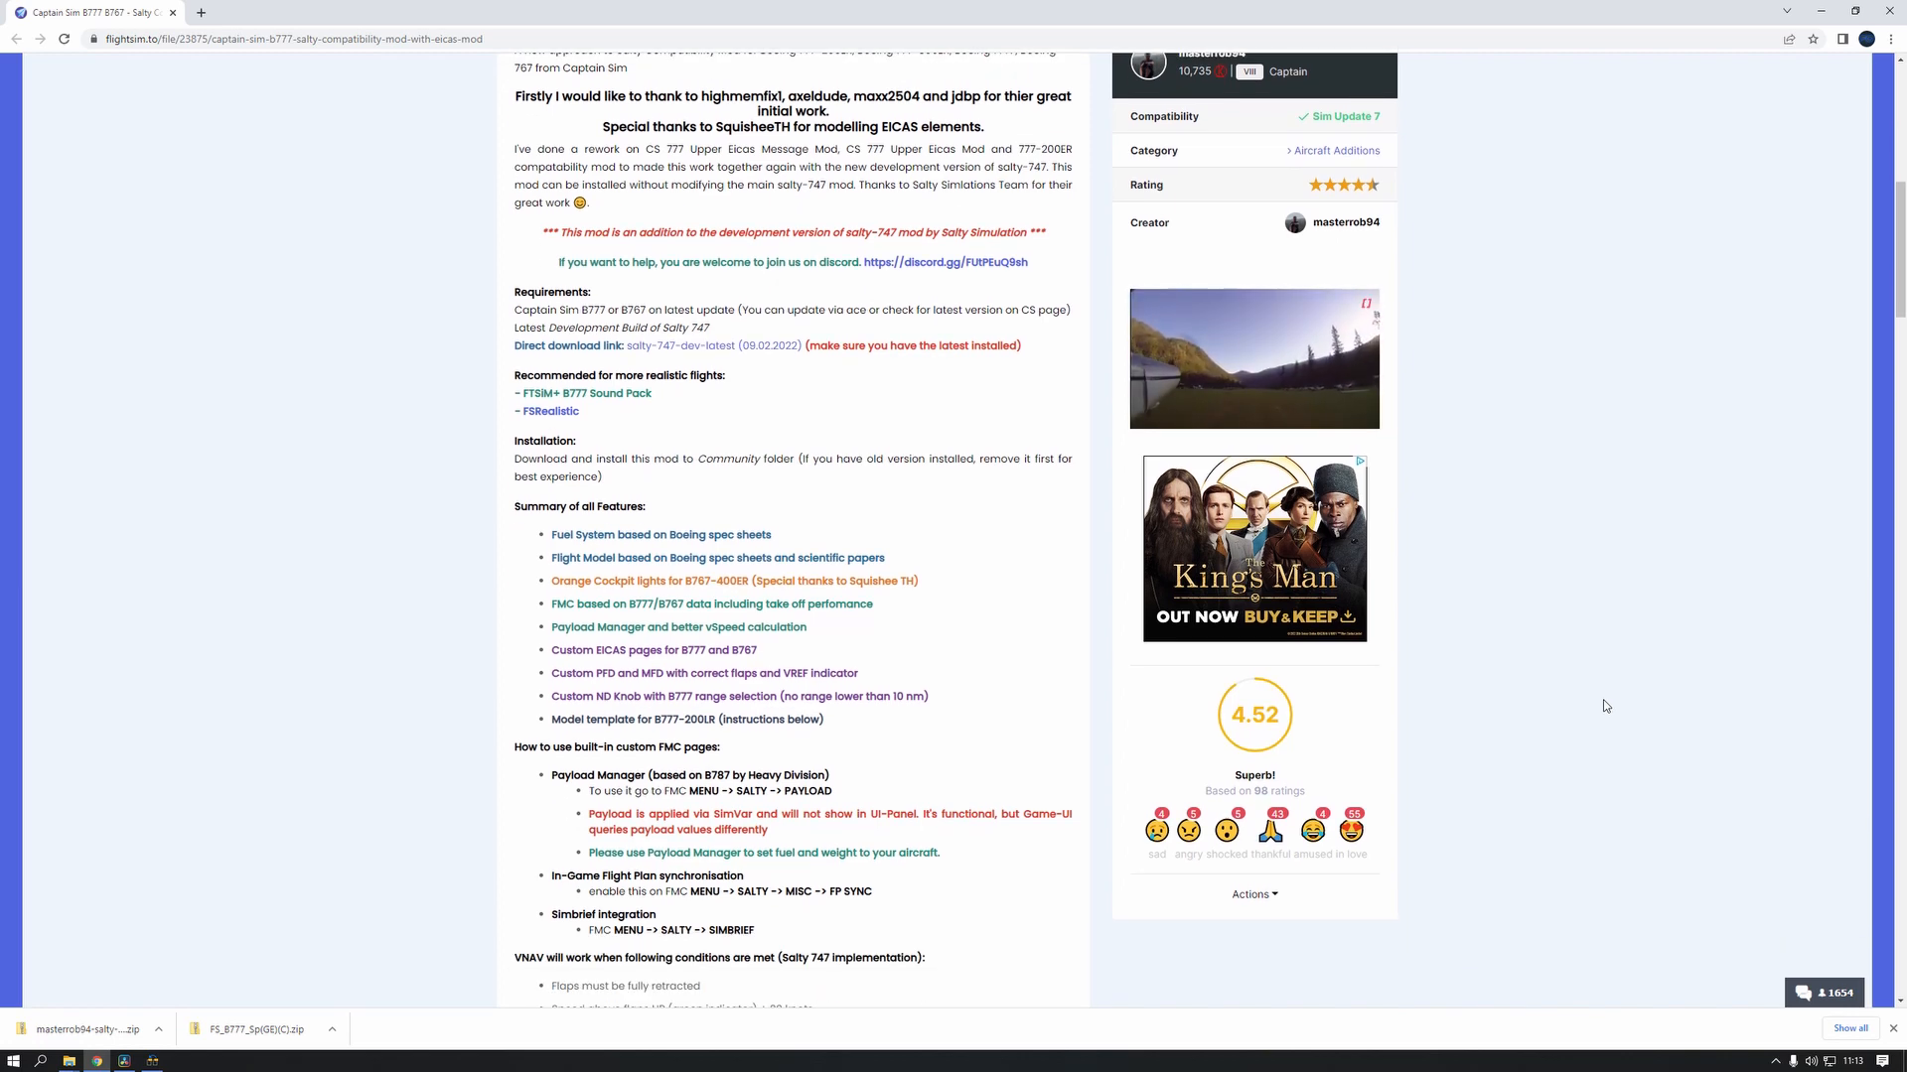
scroll(1605, 706, "down", 1)
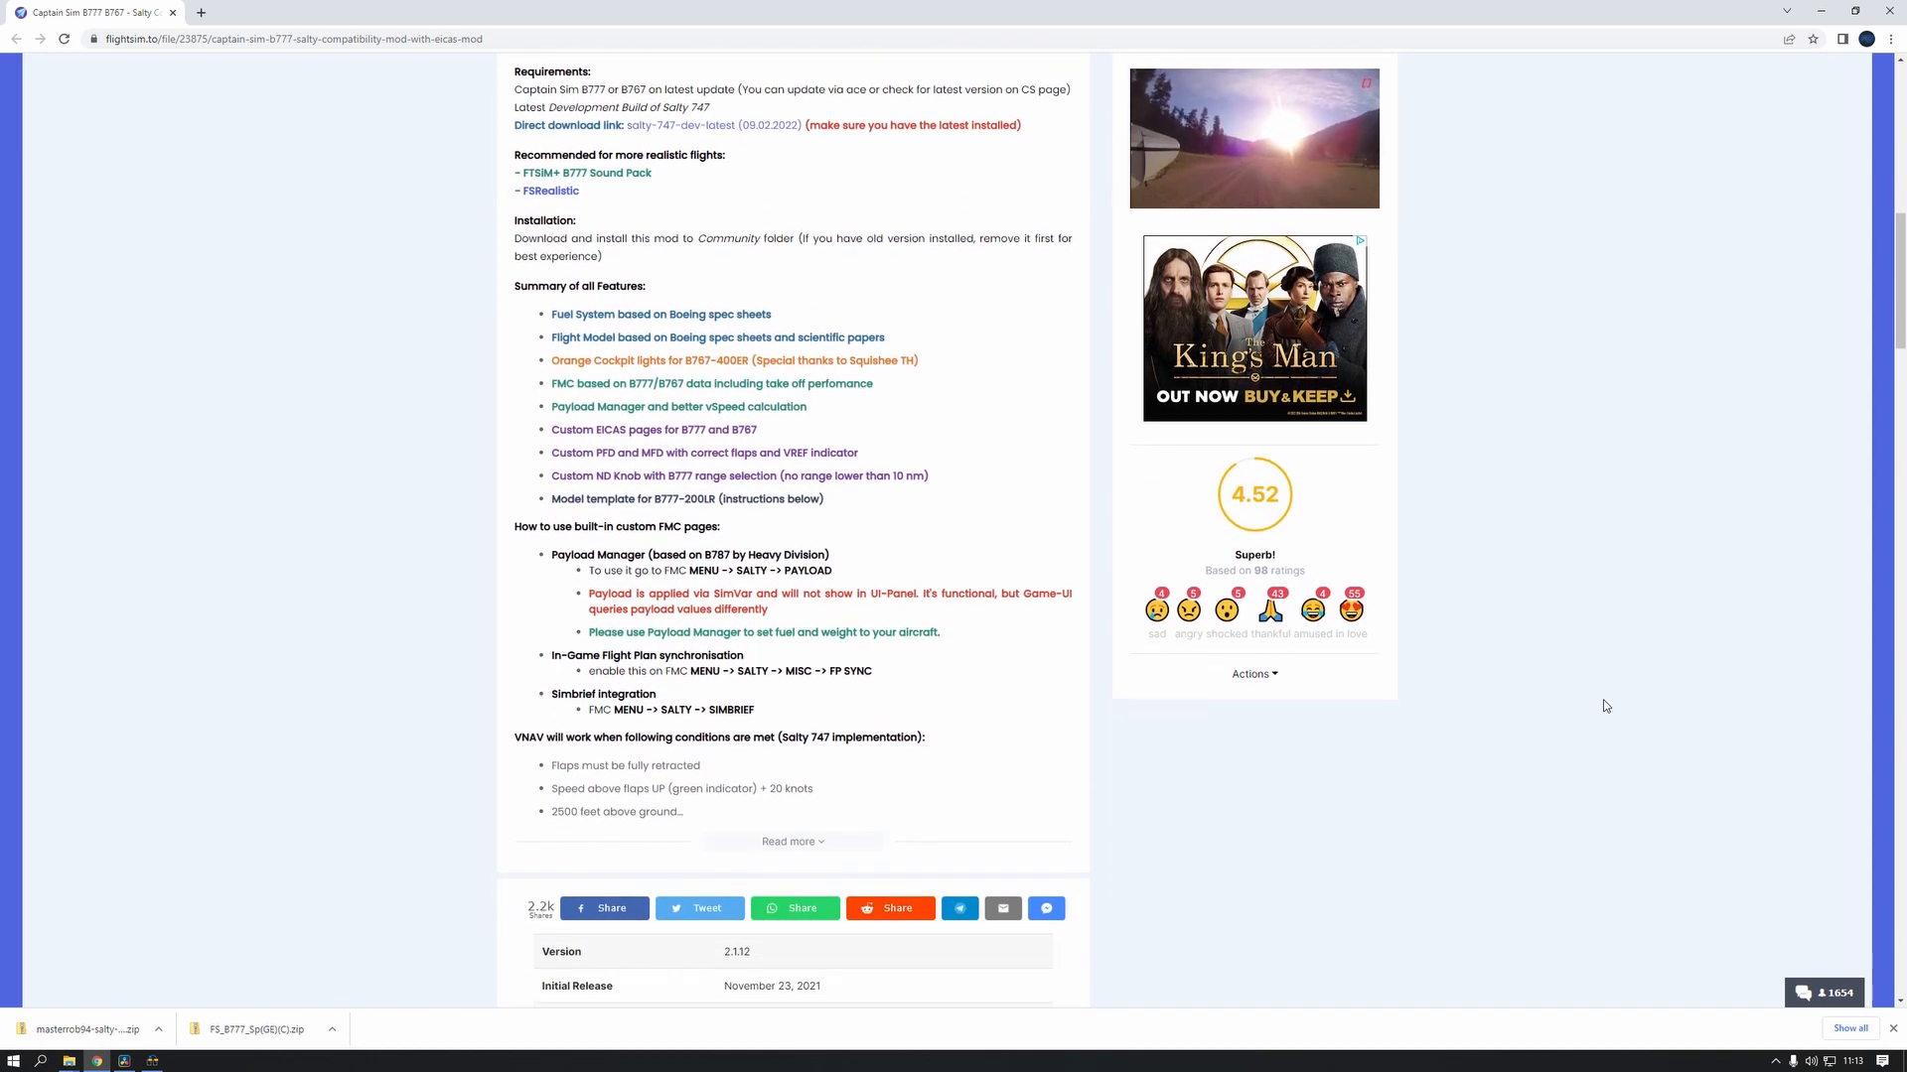
scroll(1606, 705, "down", 1)
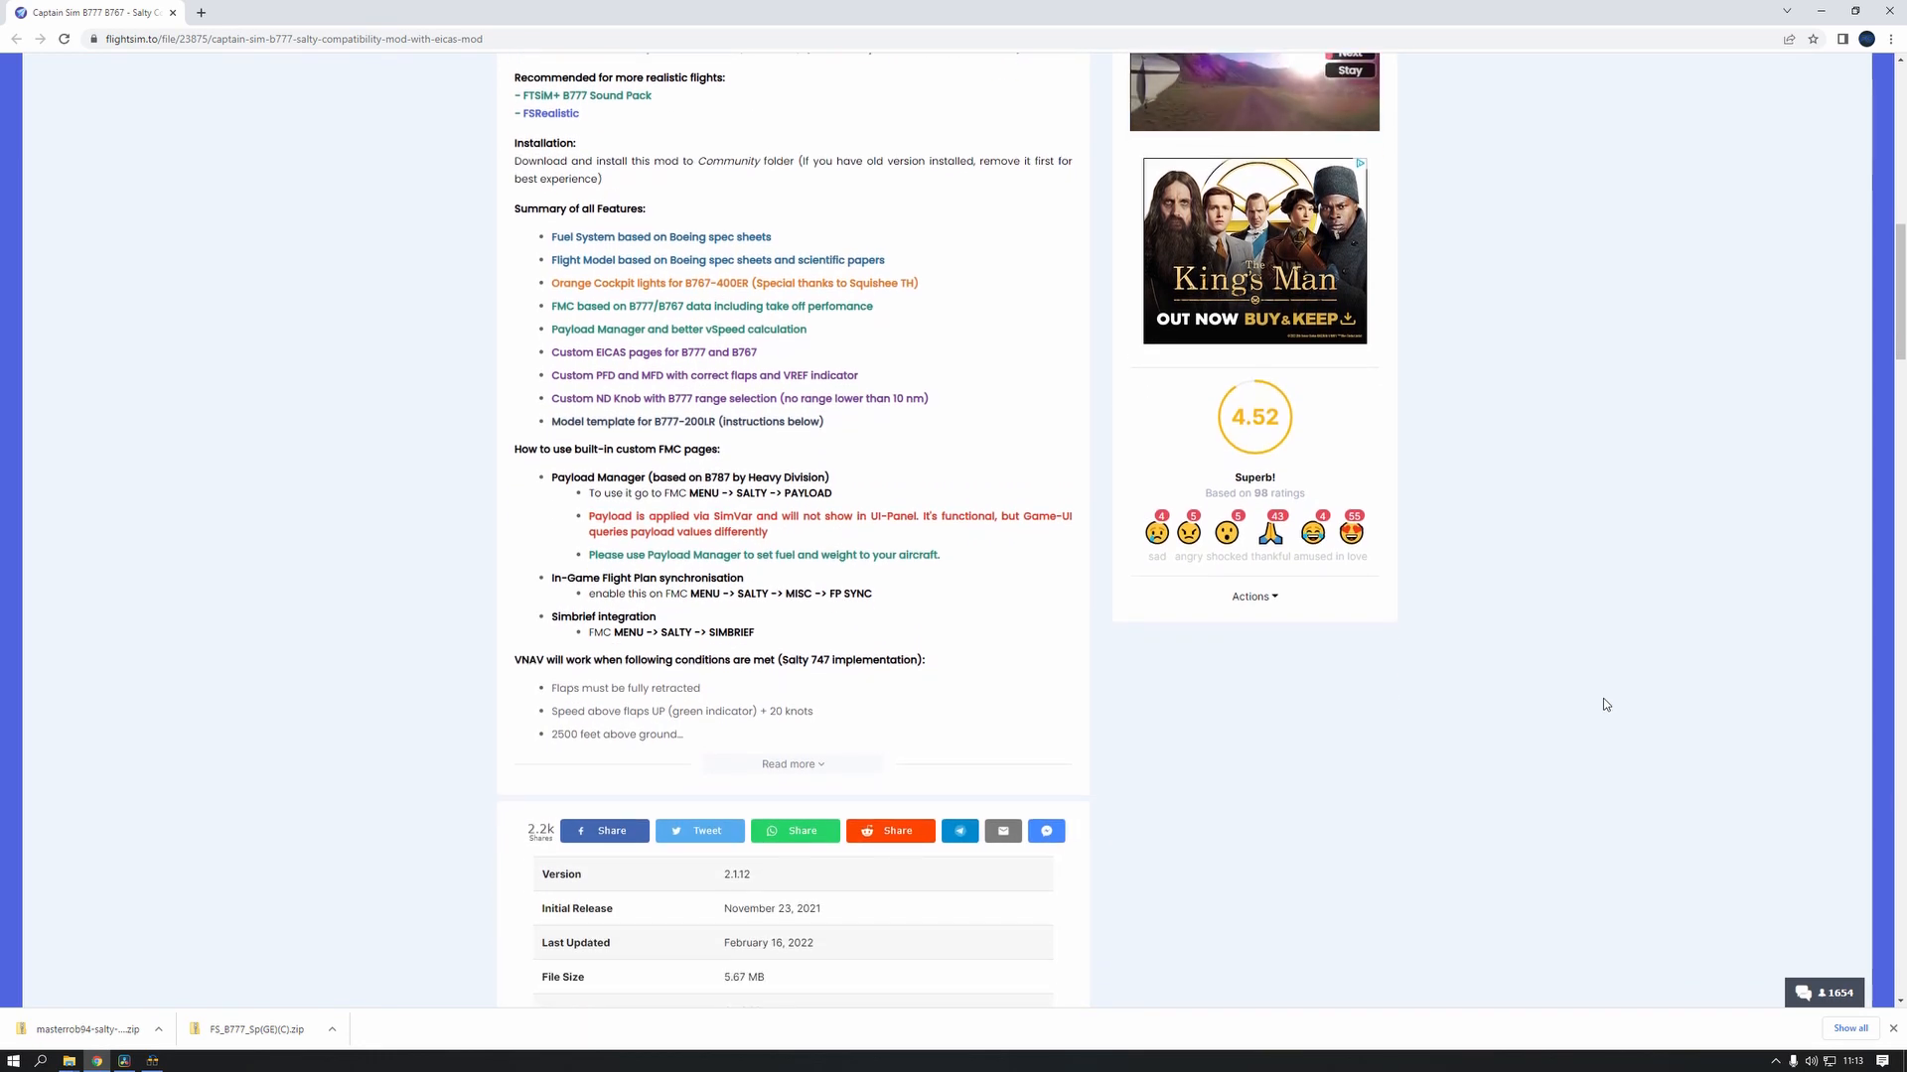
scroll(1606, 705, "down", 3)
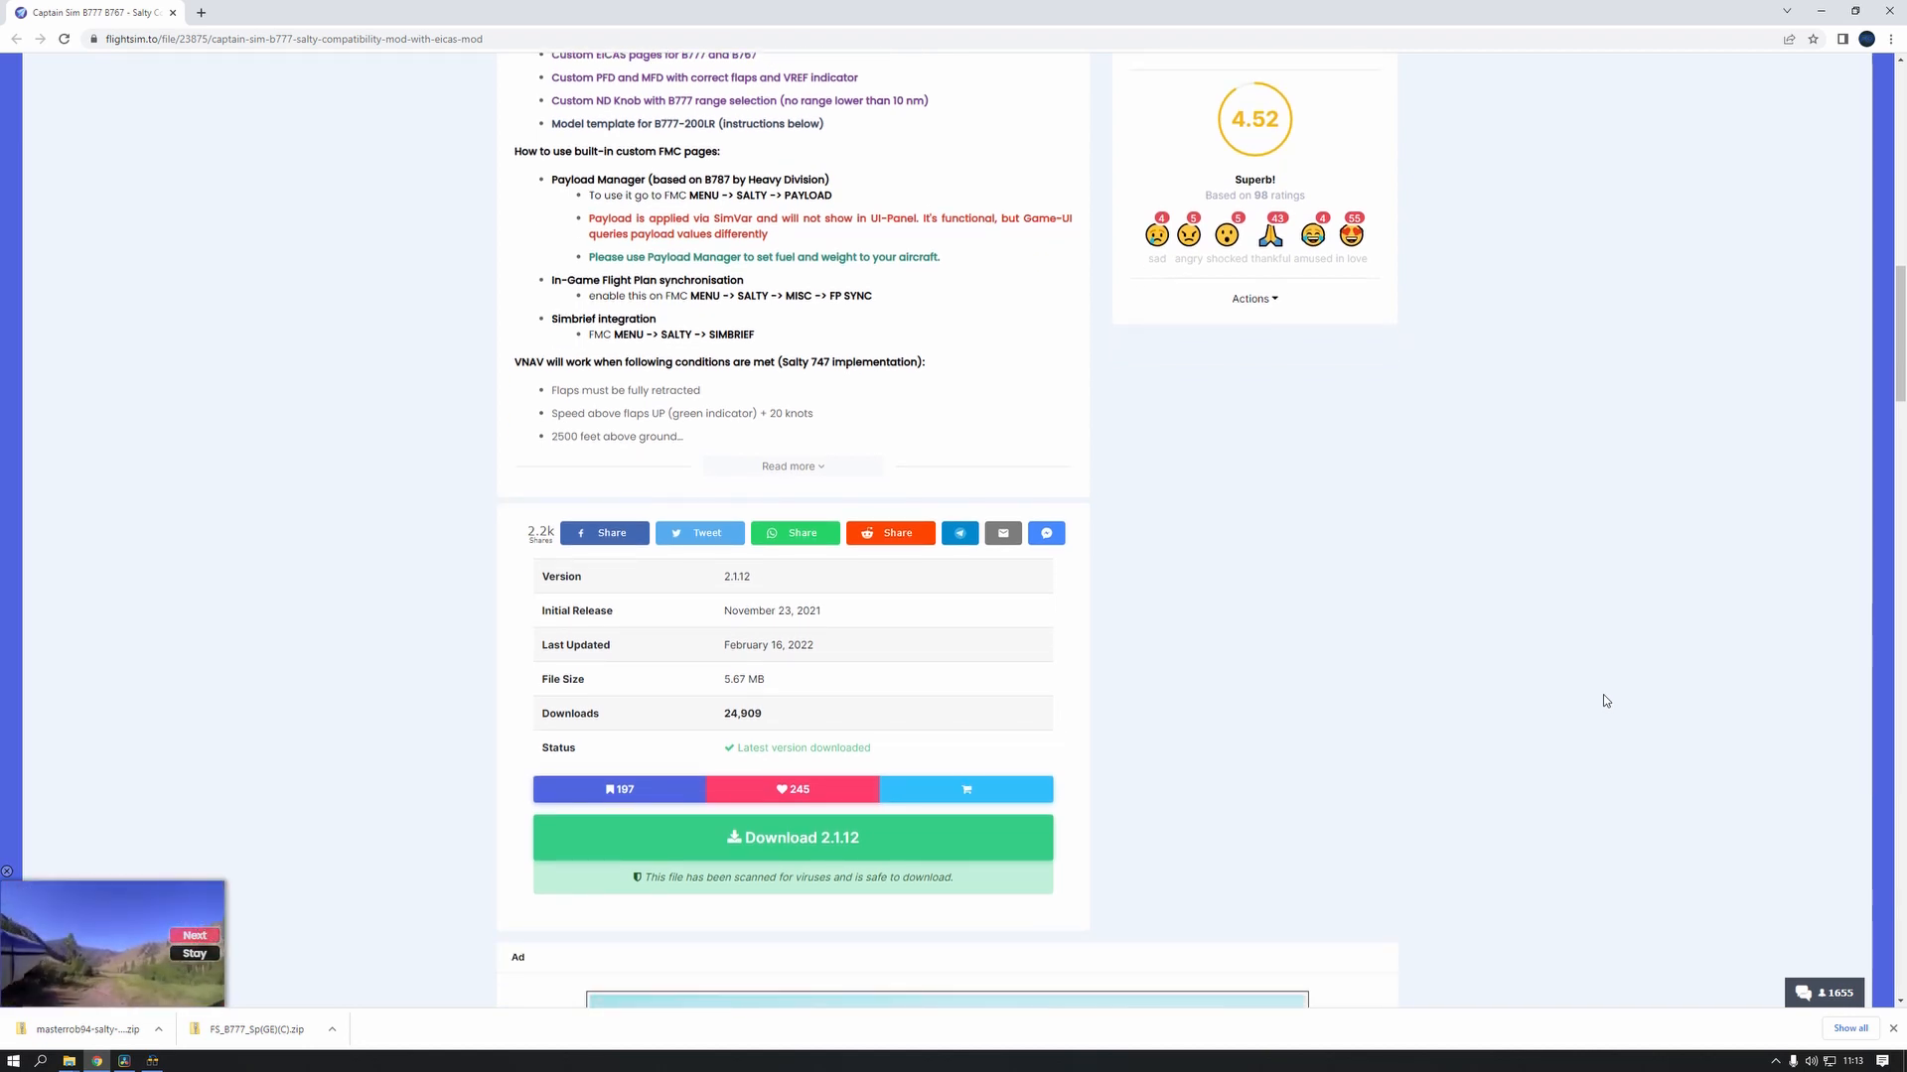
scroll(1603, 695, "up", 5)
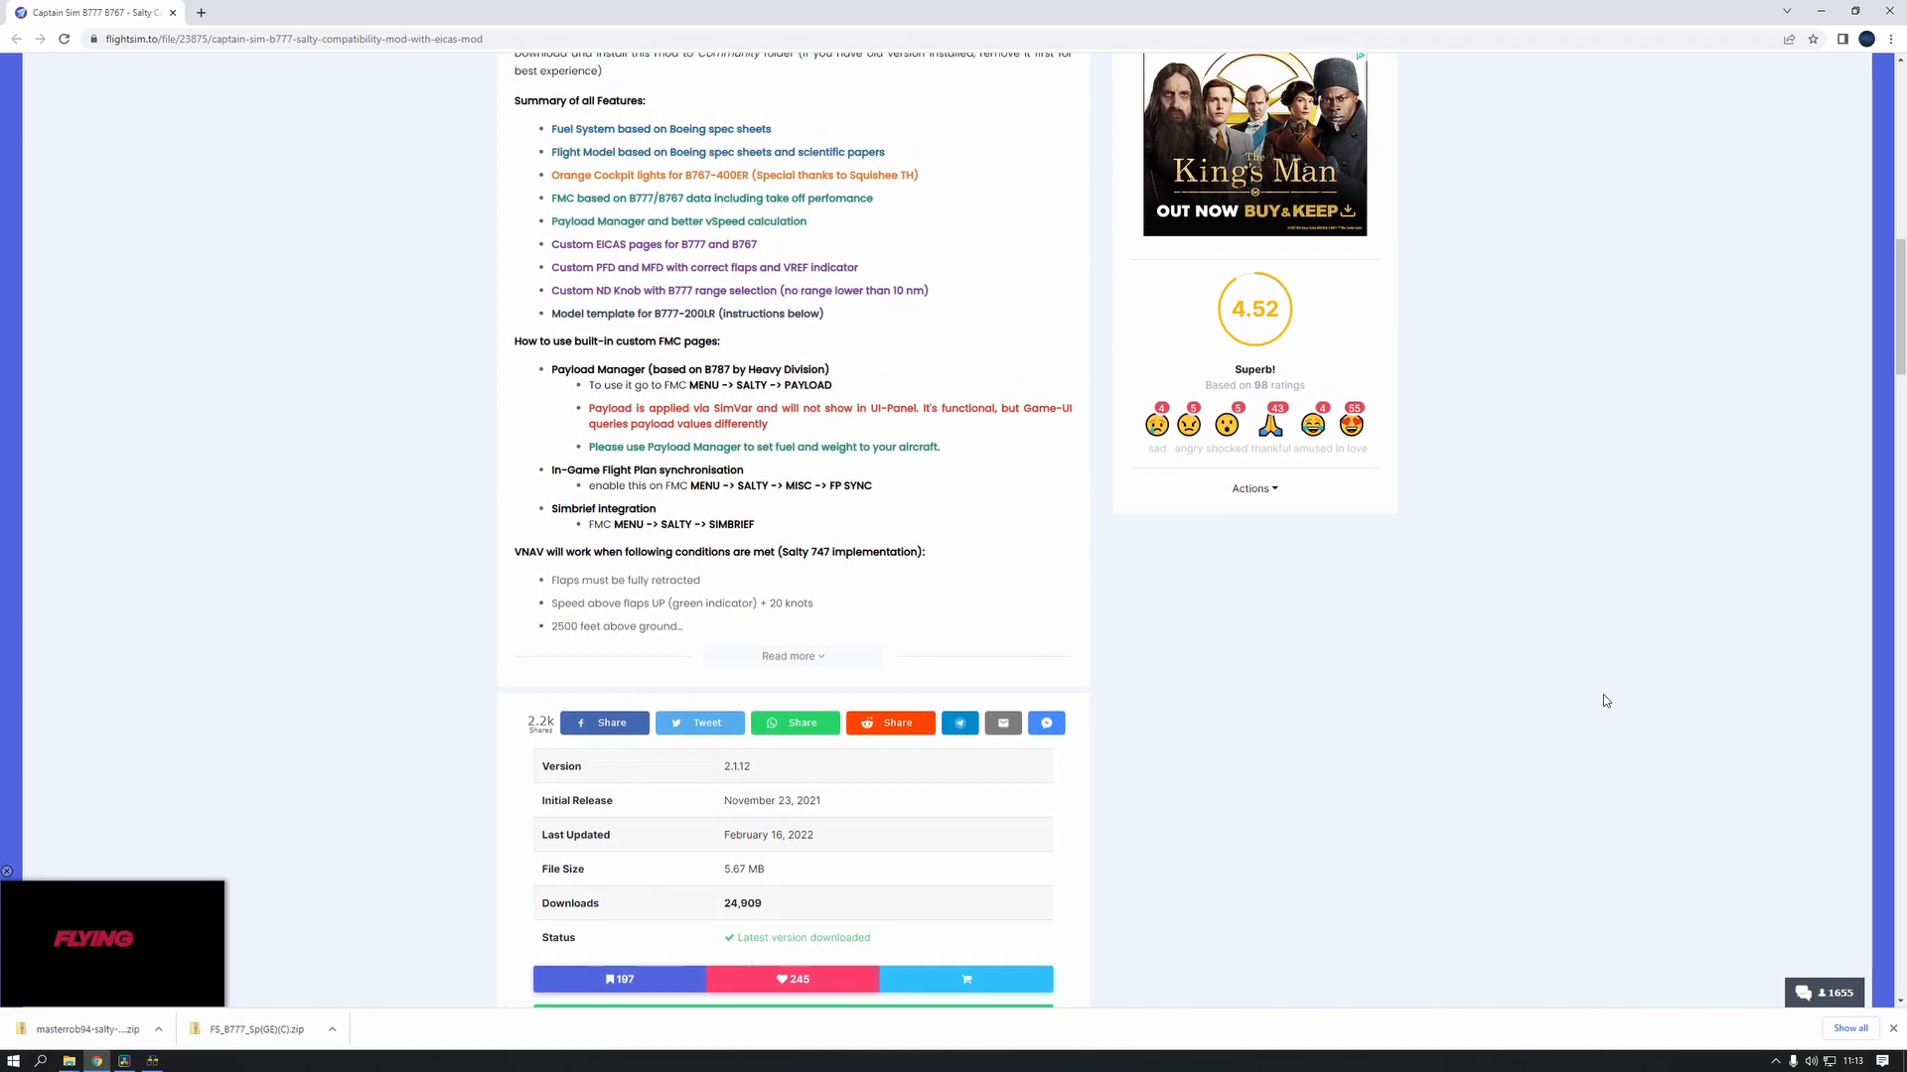
scroll(1602, 702, "up", 3)
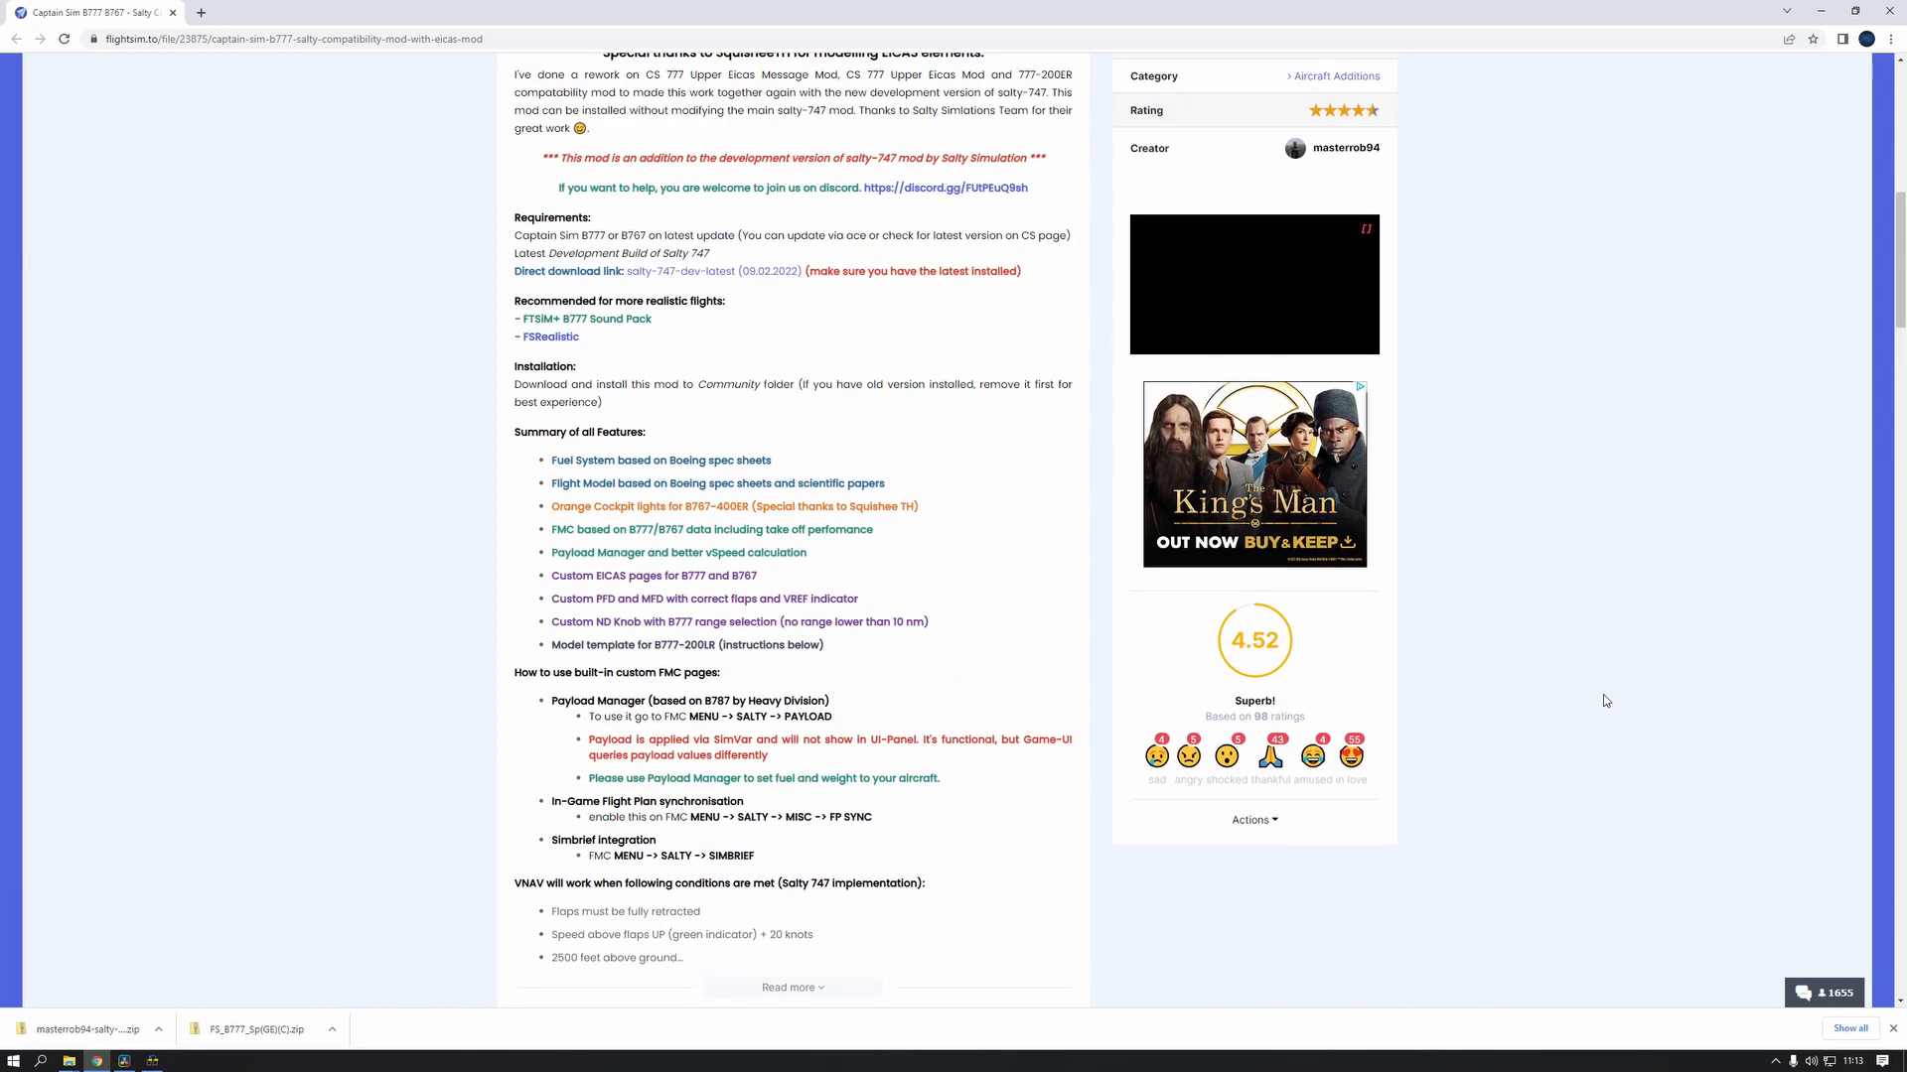
scroll(1603, 704, "up", 2)
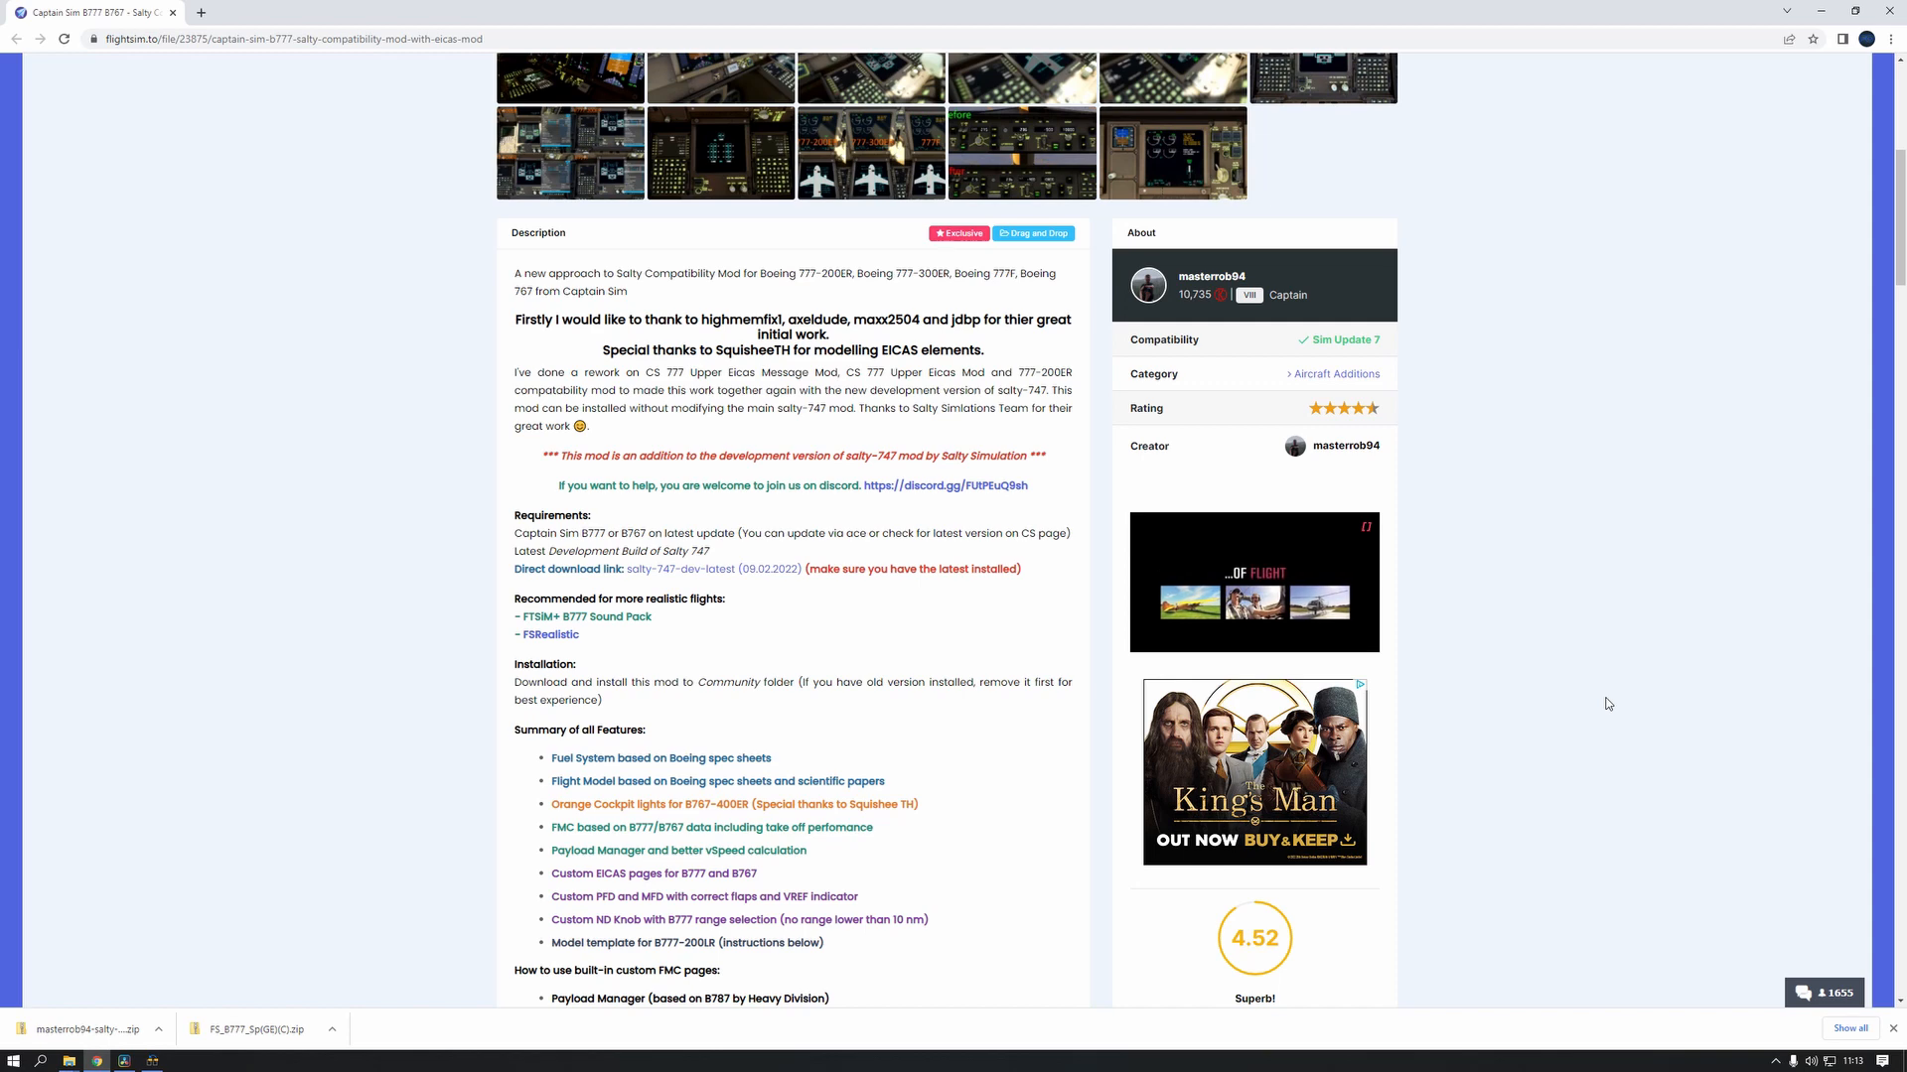
Download version 2.1.12 of the Captain Sim B777 B767 Salty Compatibility mod
scroll(1608, 704, "down", 8)
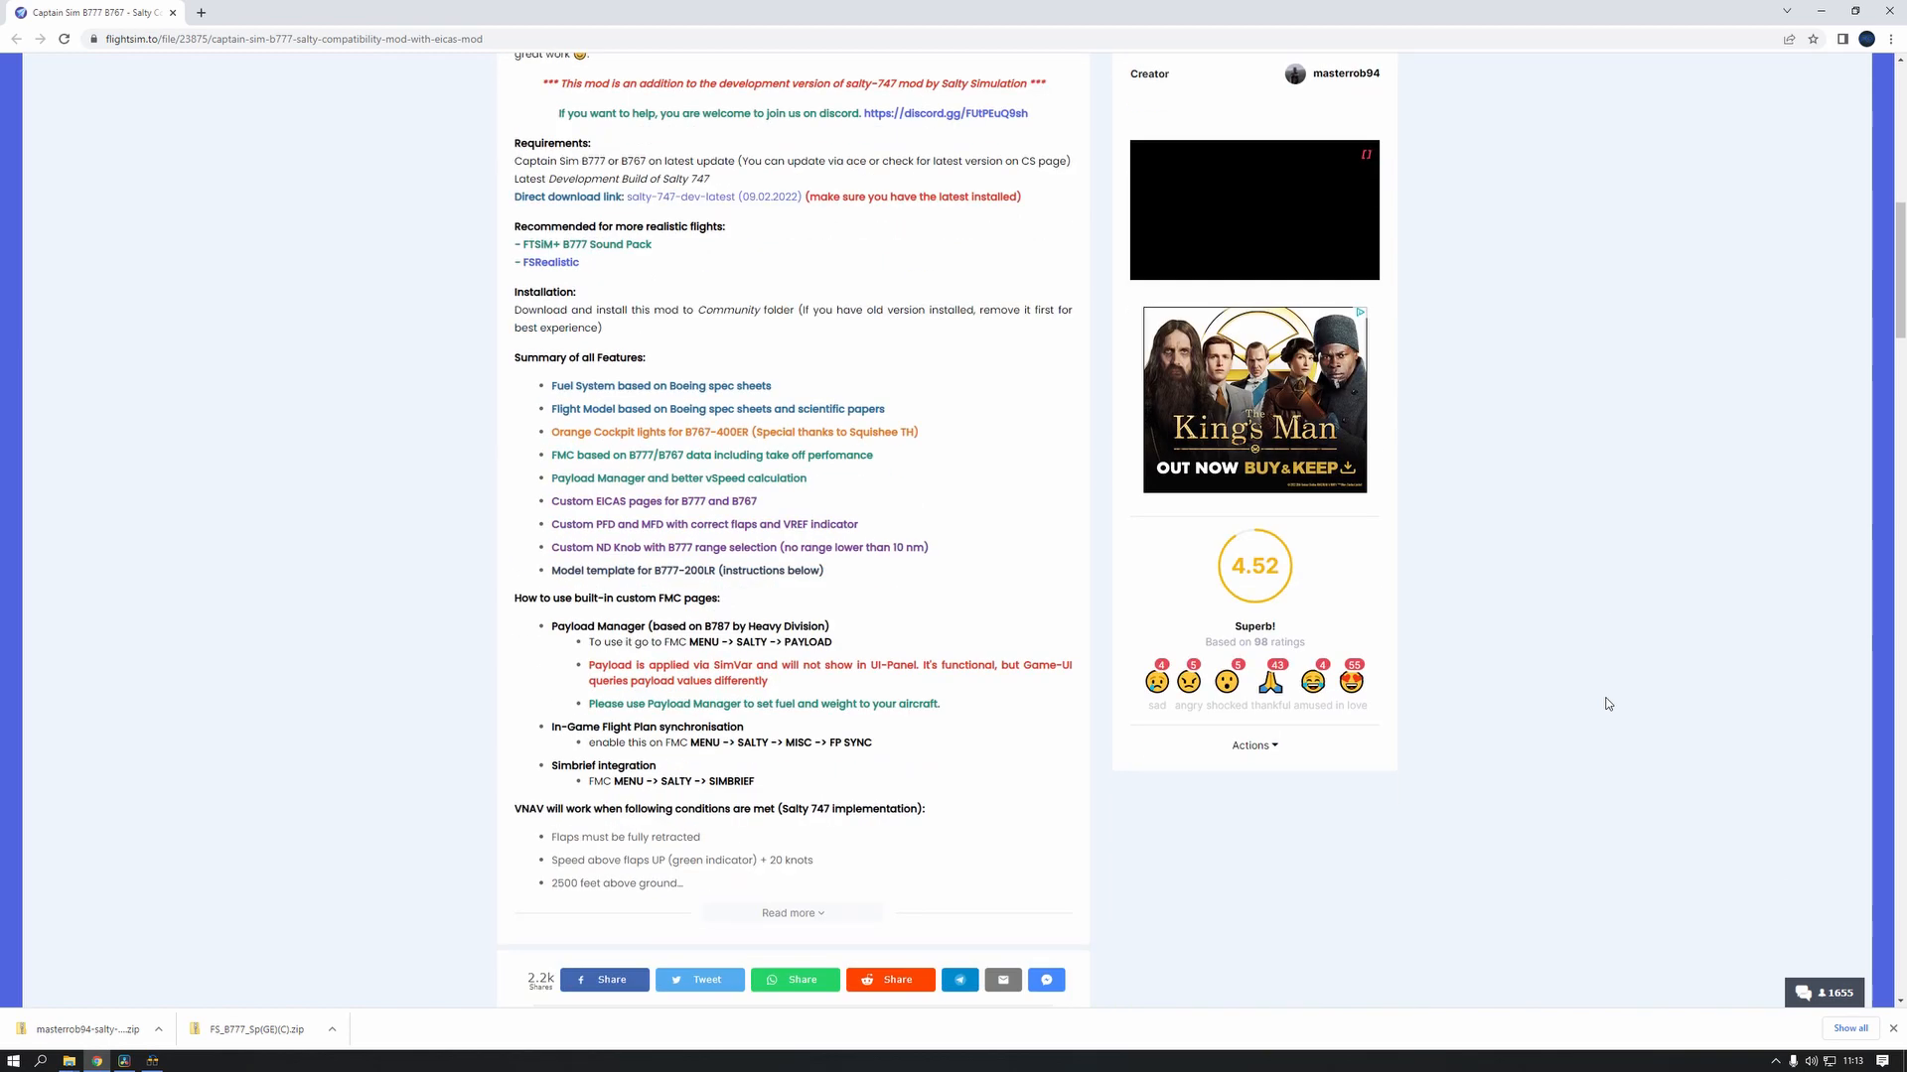
scroll(1607, 704, "down", 5)
left_click(824, 621)
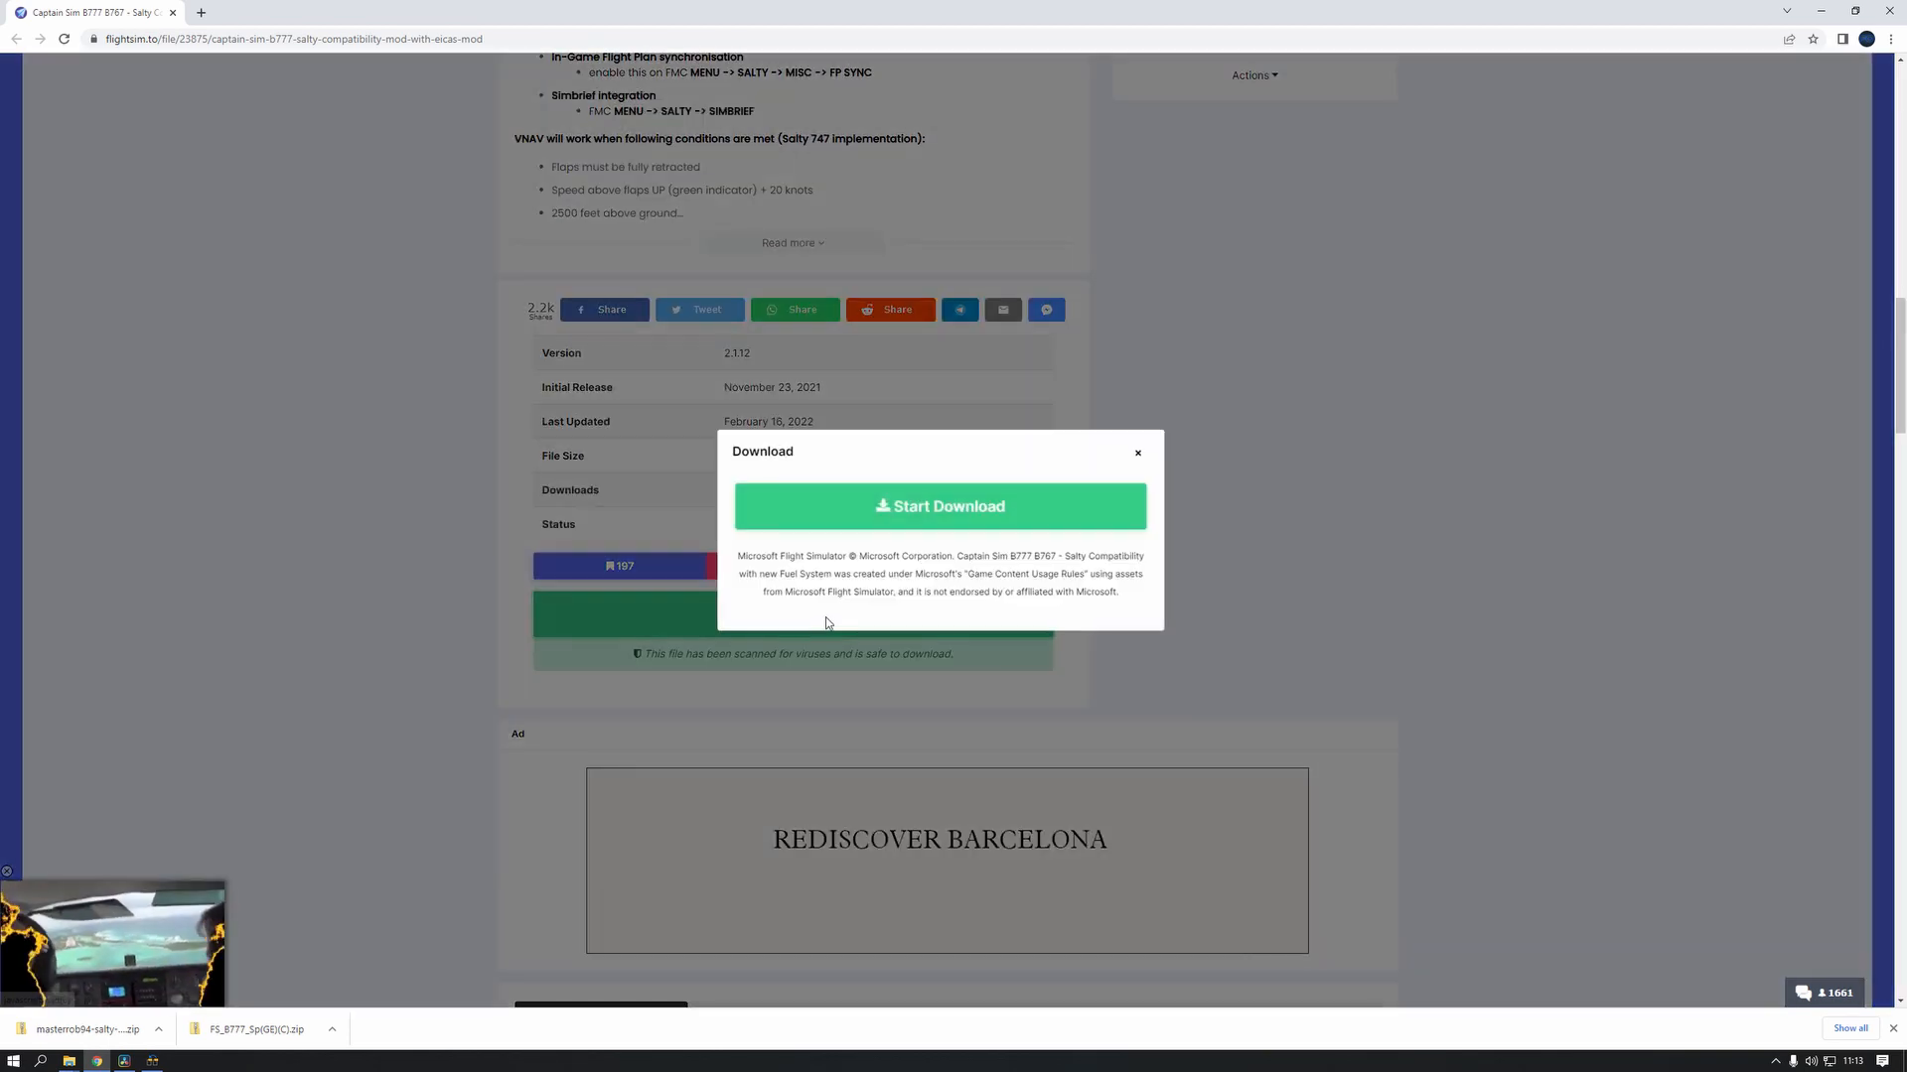
left_click(961, 508)
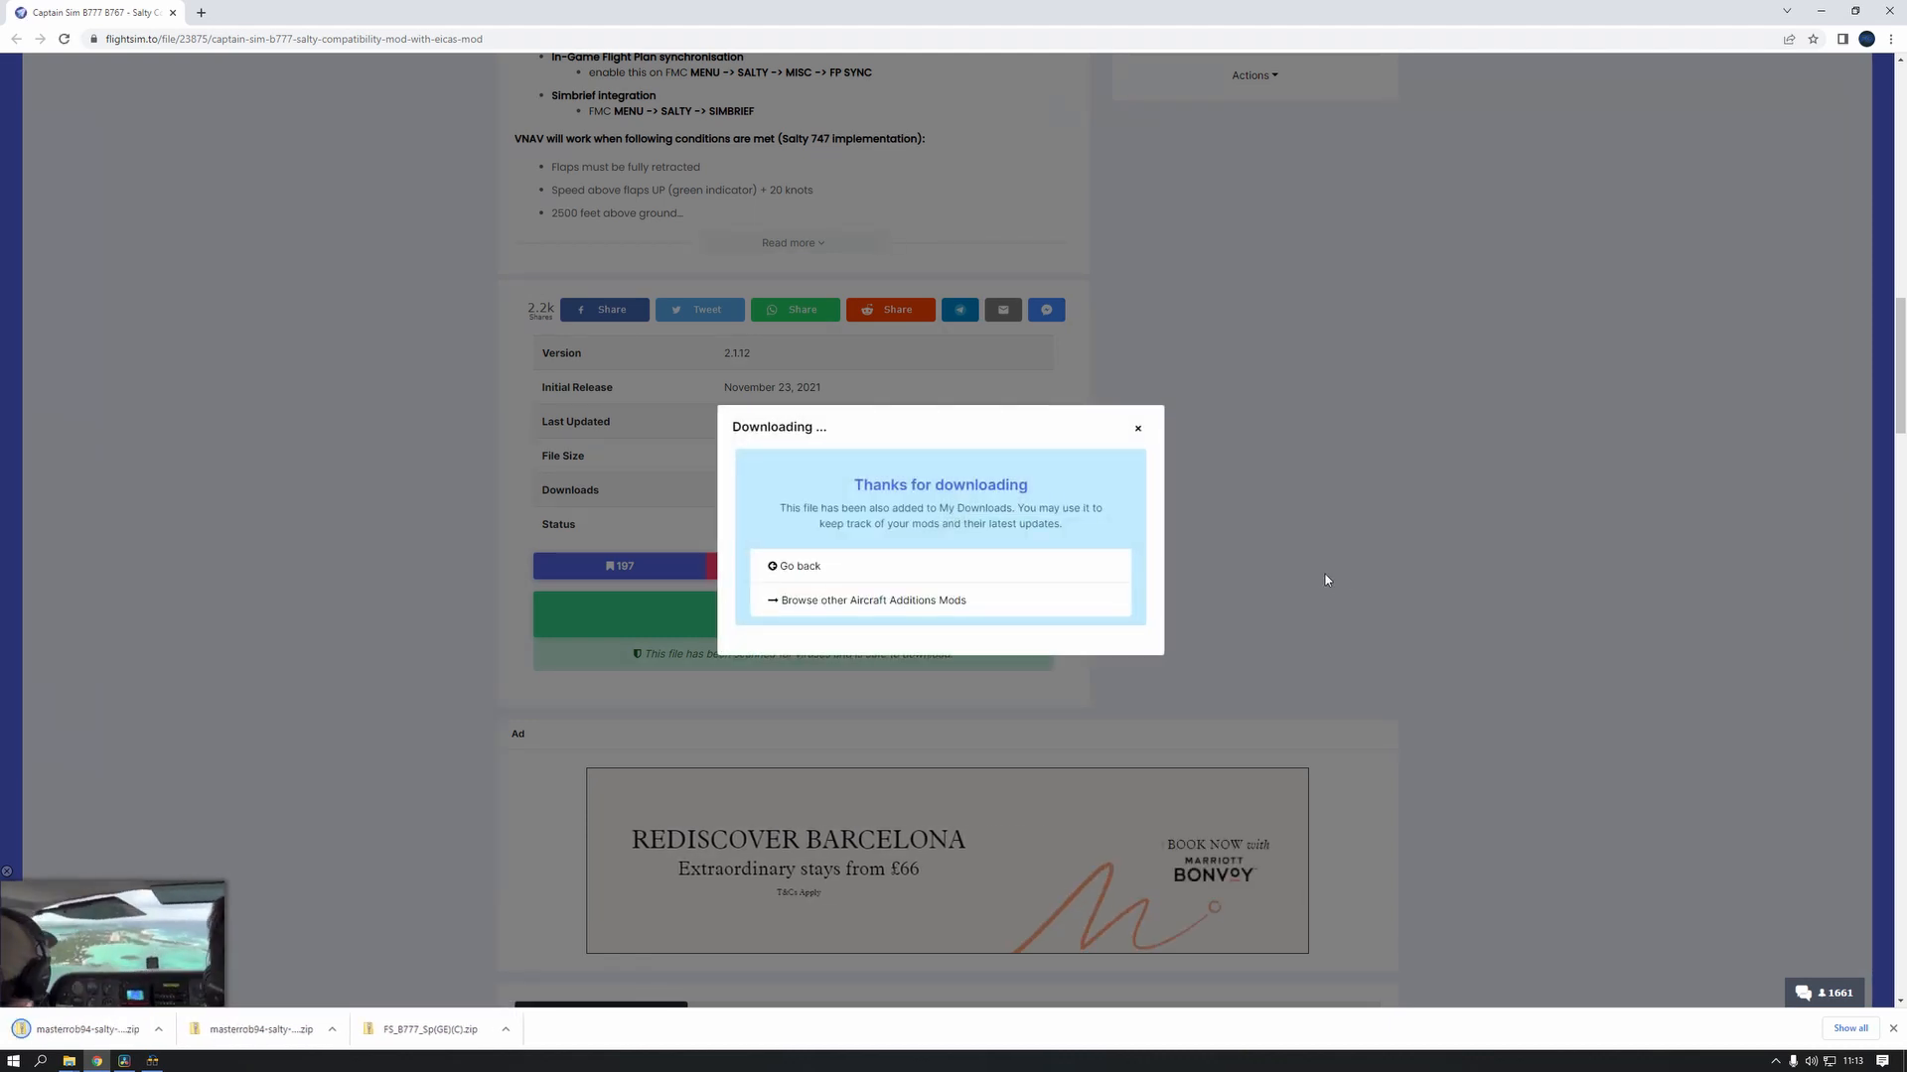
mouse_move(69, 1062)
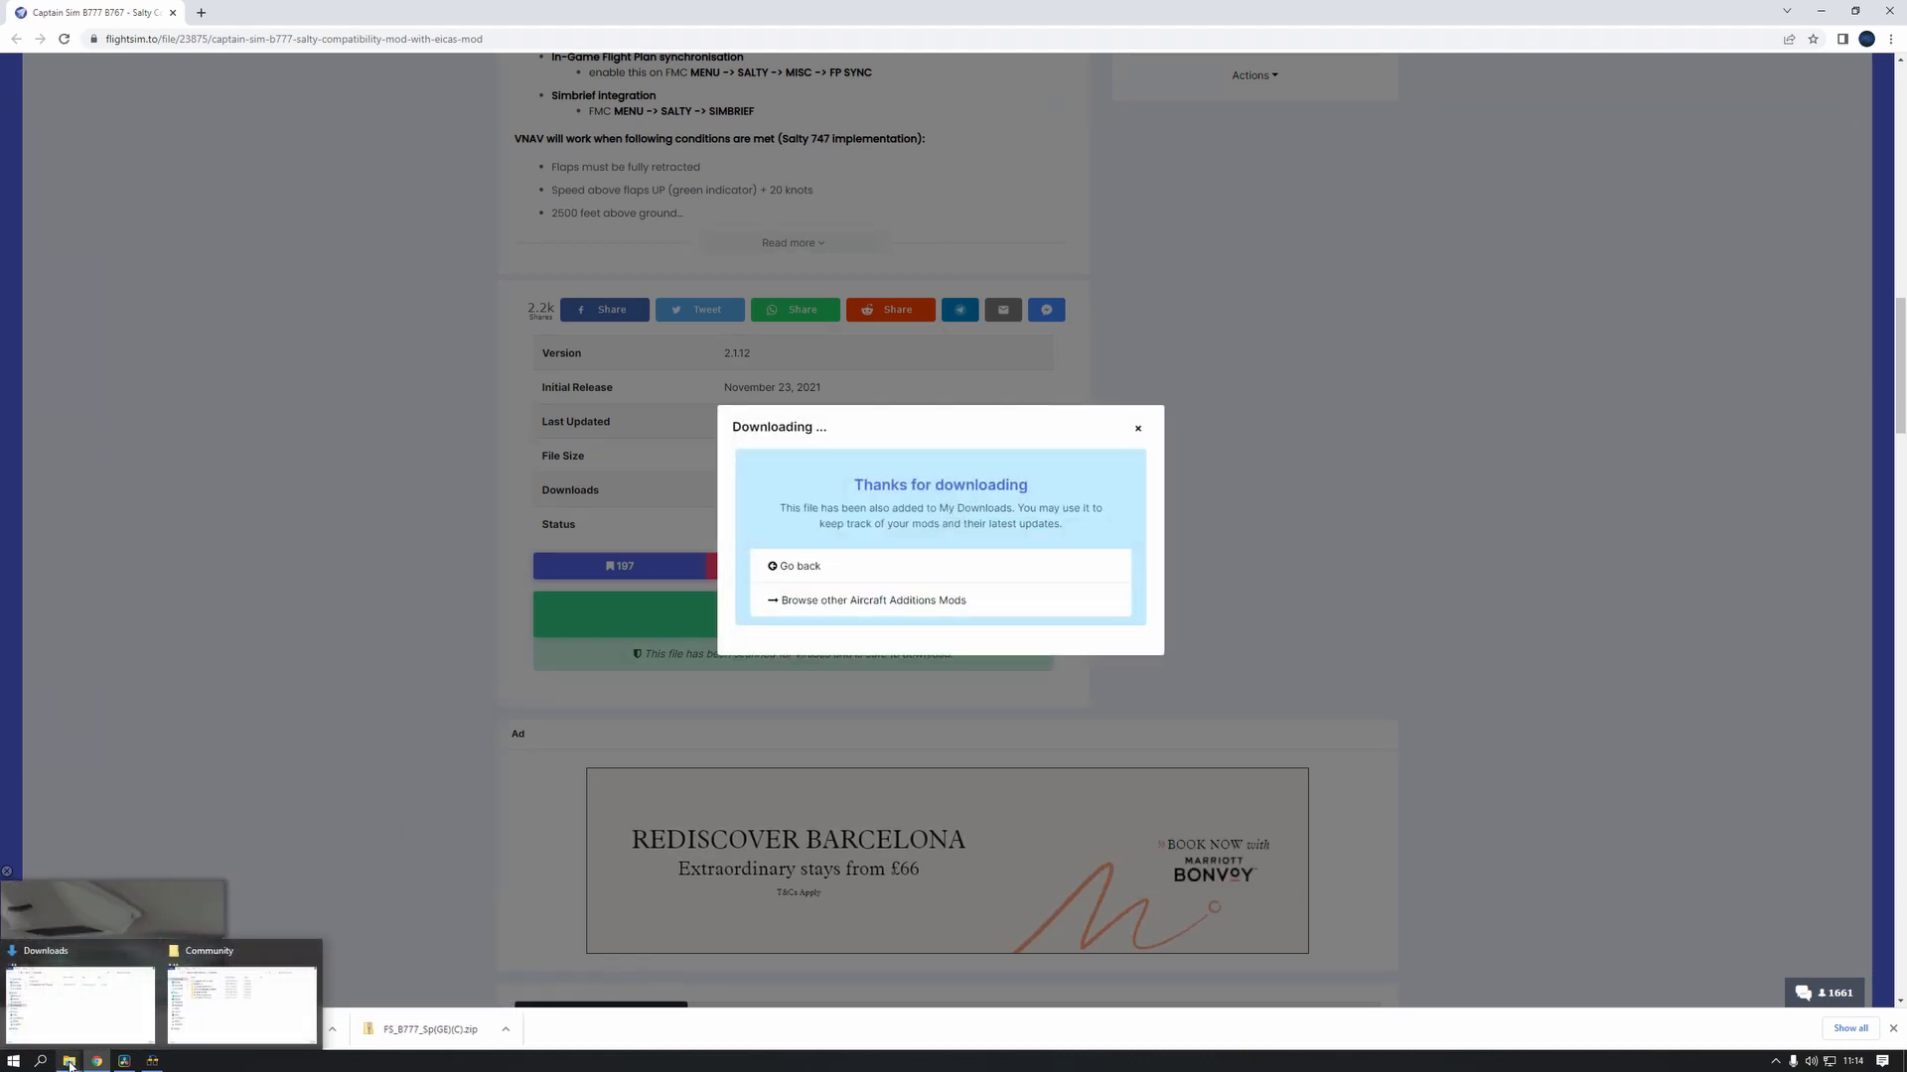
left_click(80, 1003)
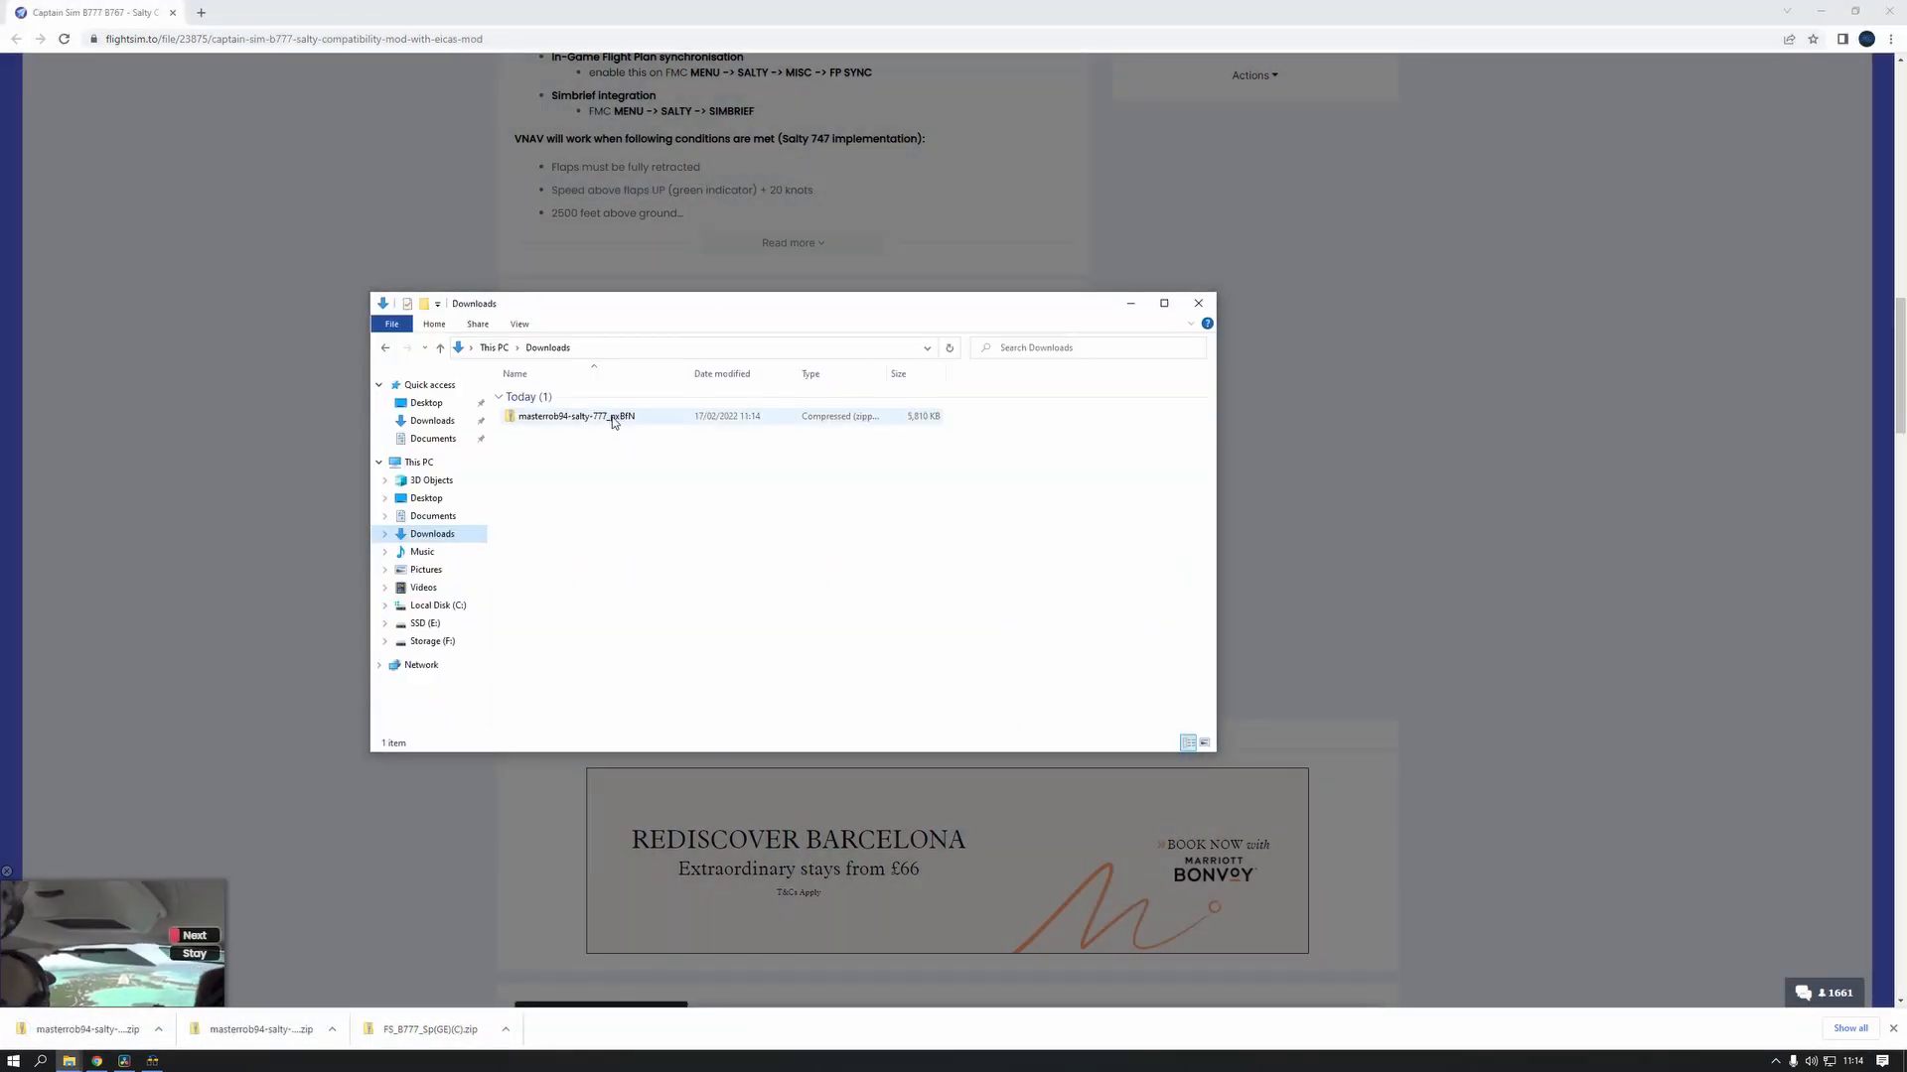
right_click(613, 422)
left_click(762, 484)
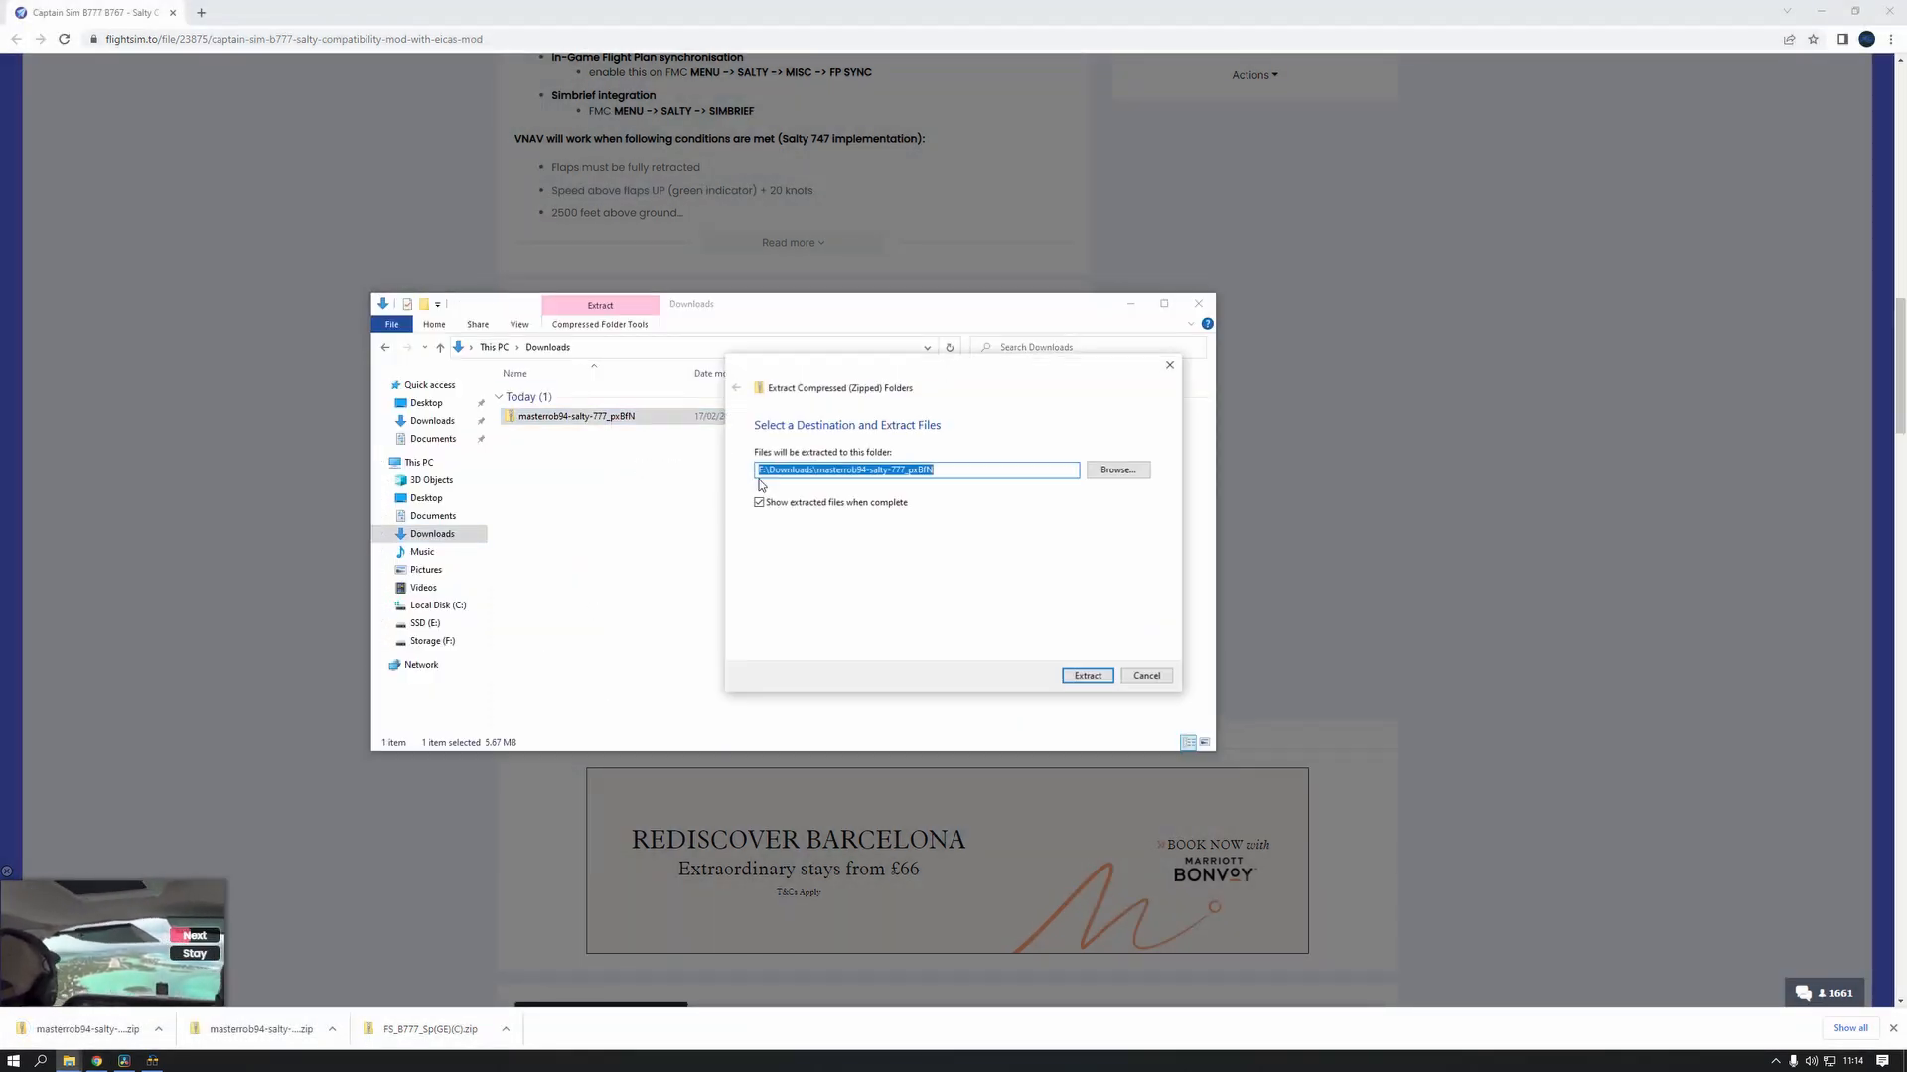
left_click(1088, 674)
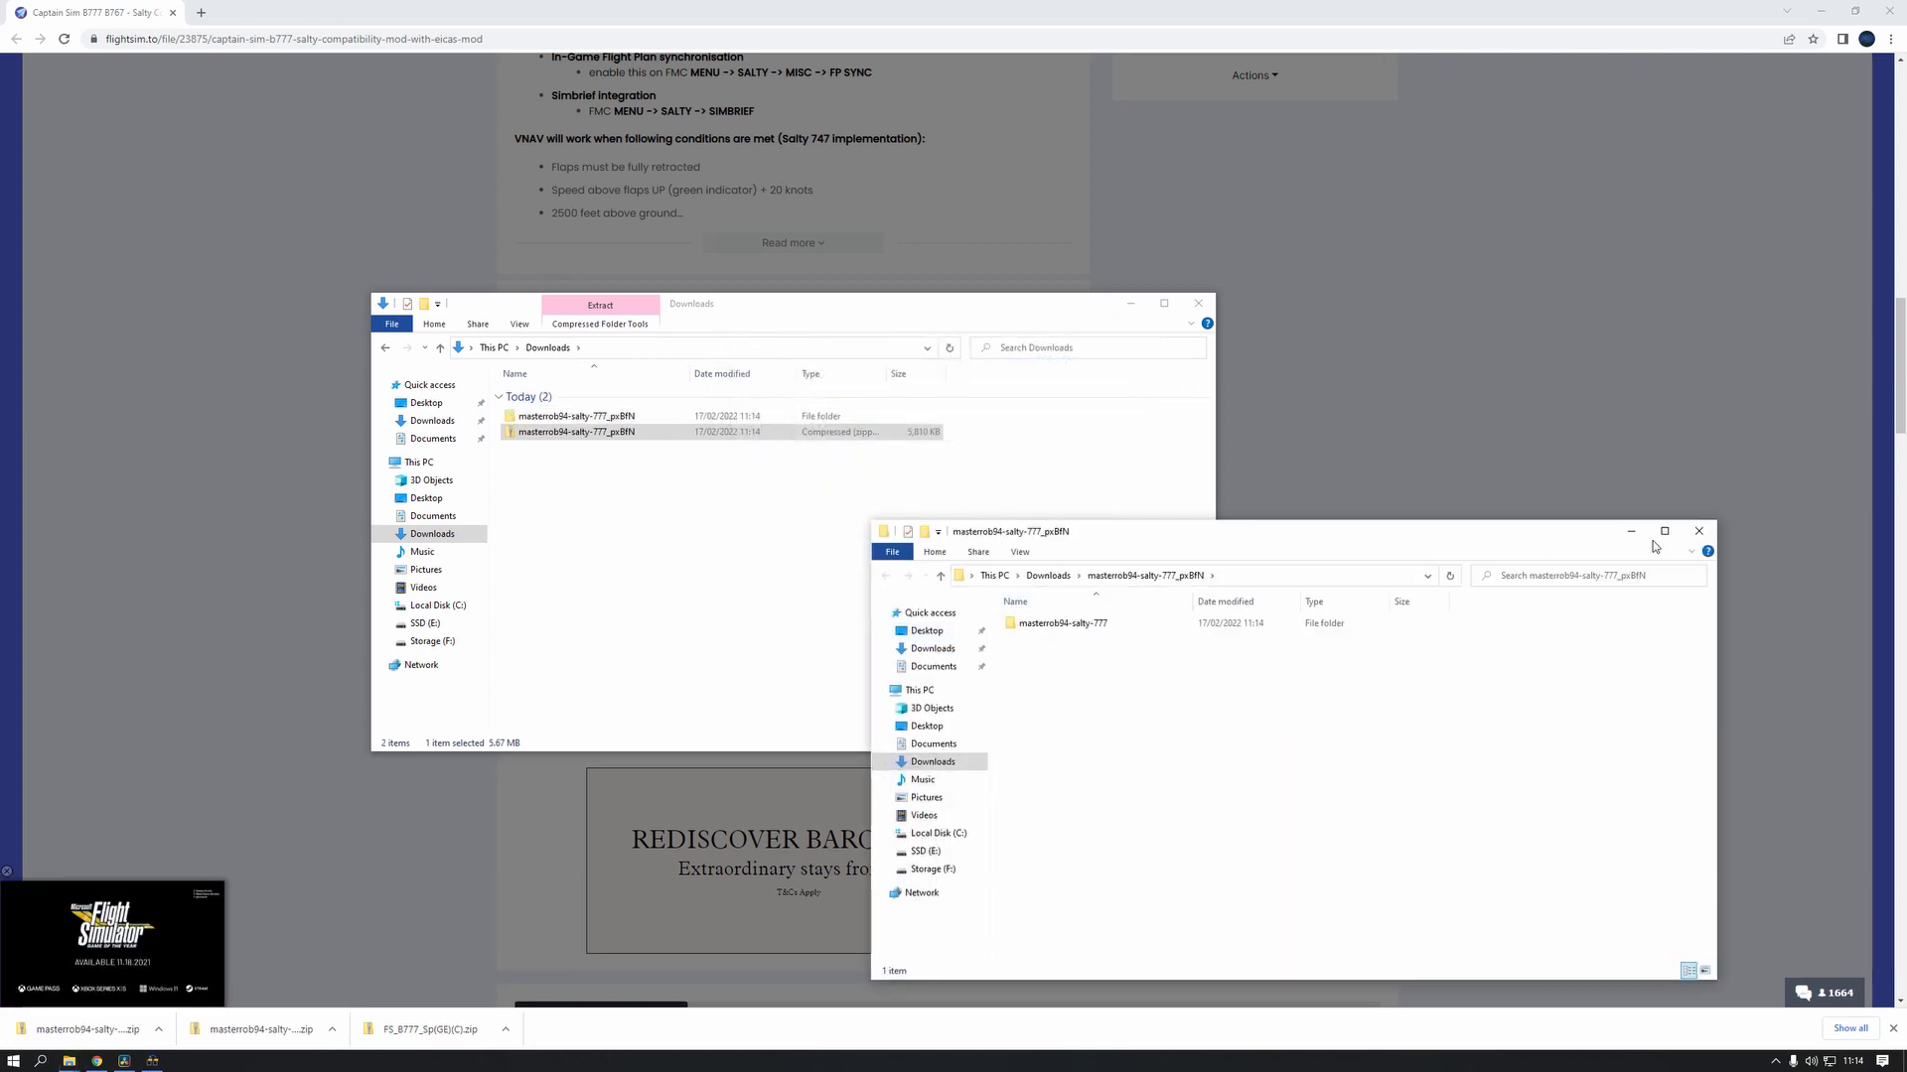
left_click(1698, 531)
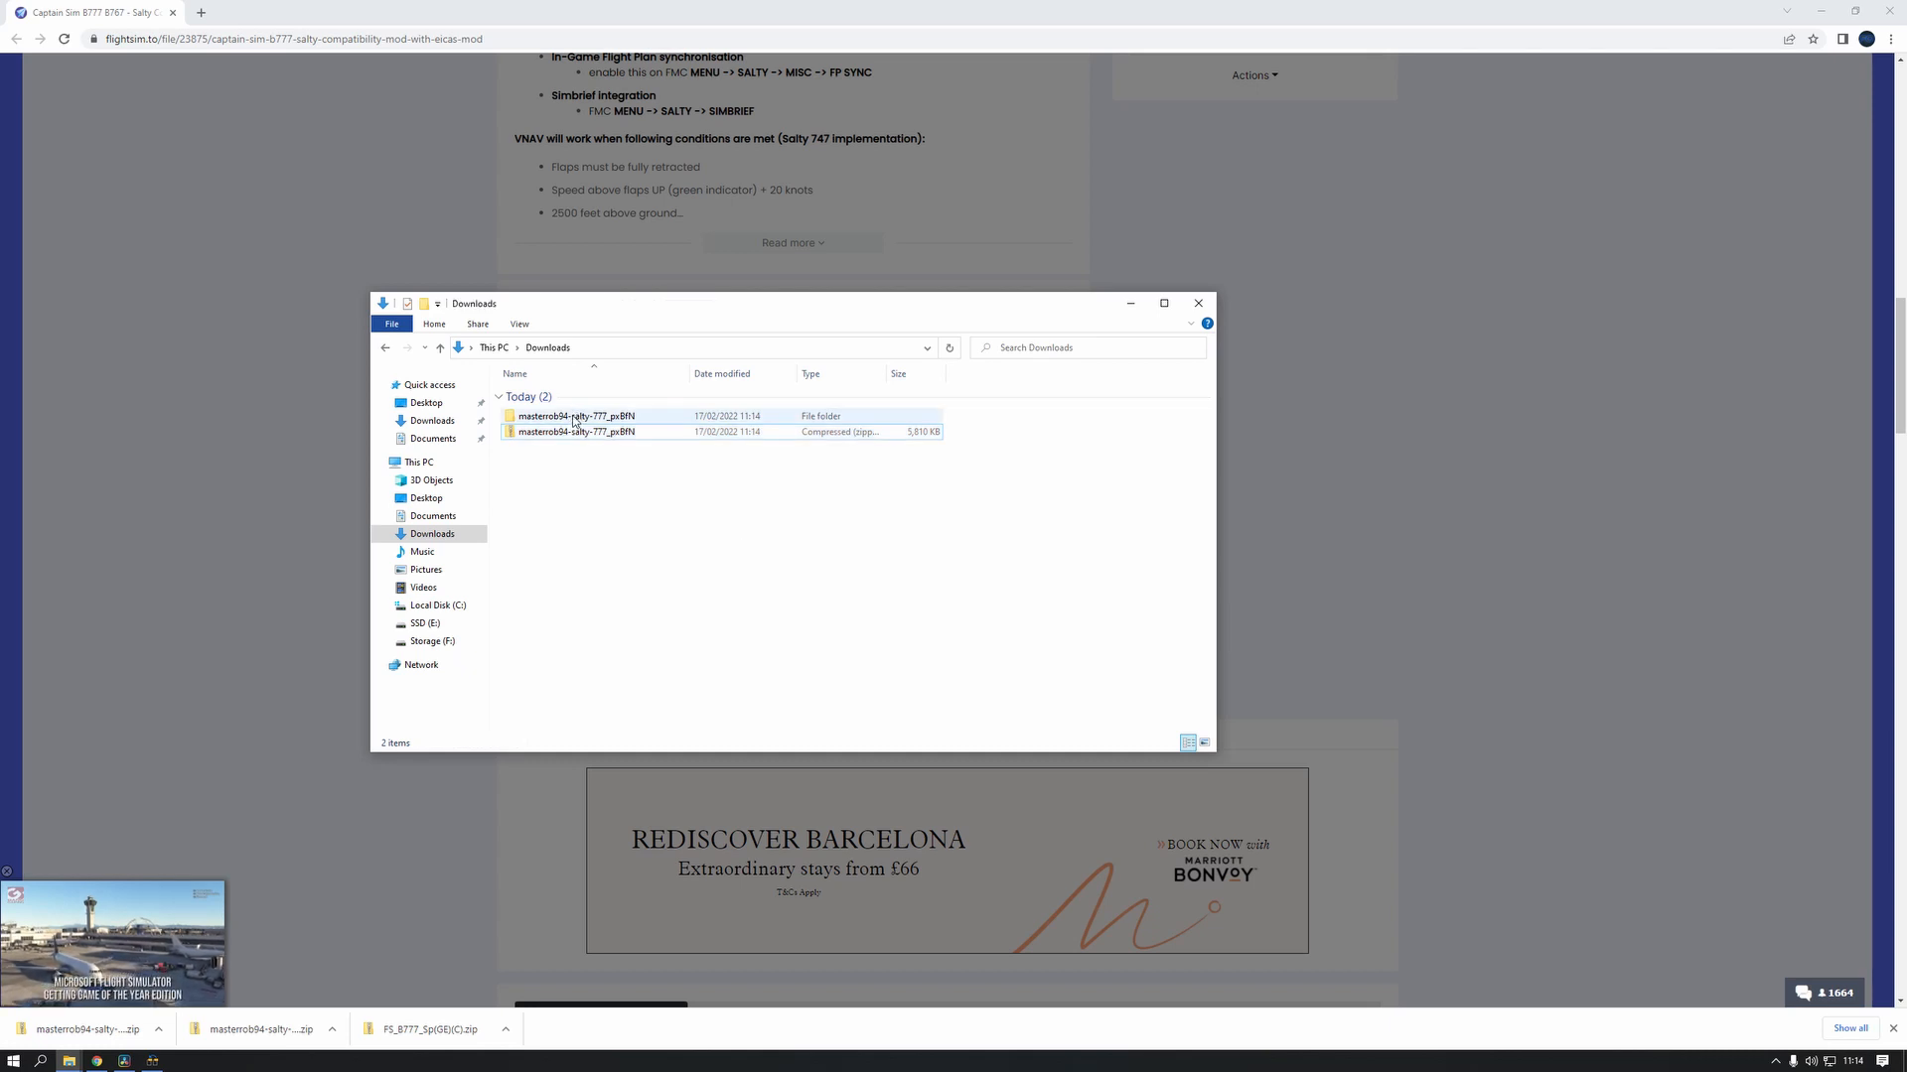
Bring up the Community folder and copy the inner masterrob94-salty-777 folder from the extracted download into it
mouse_move(68, 1061)
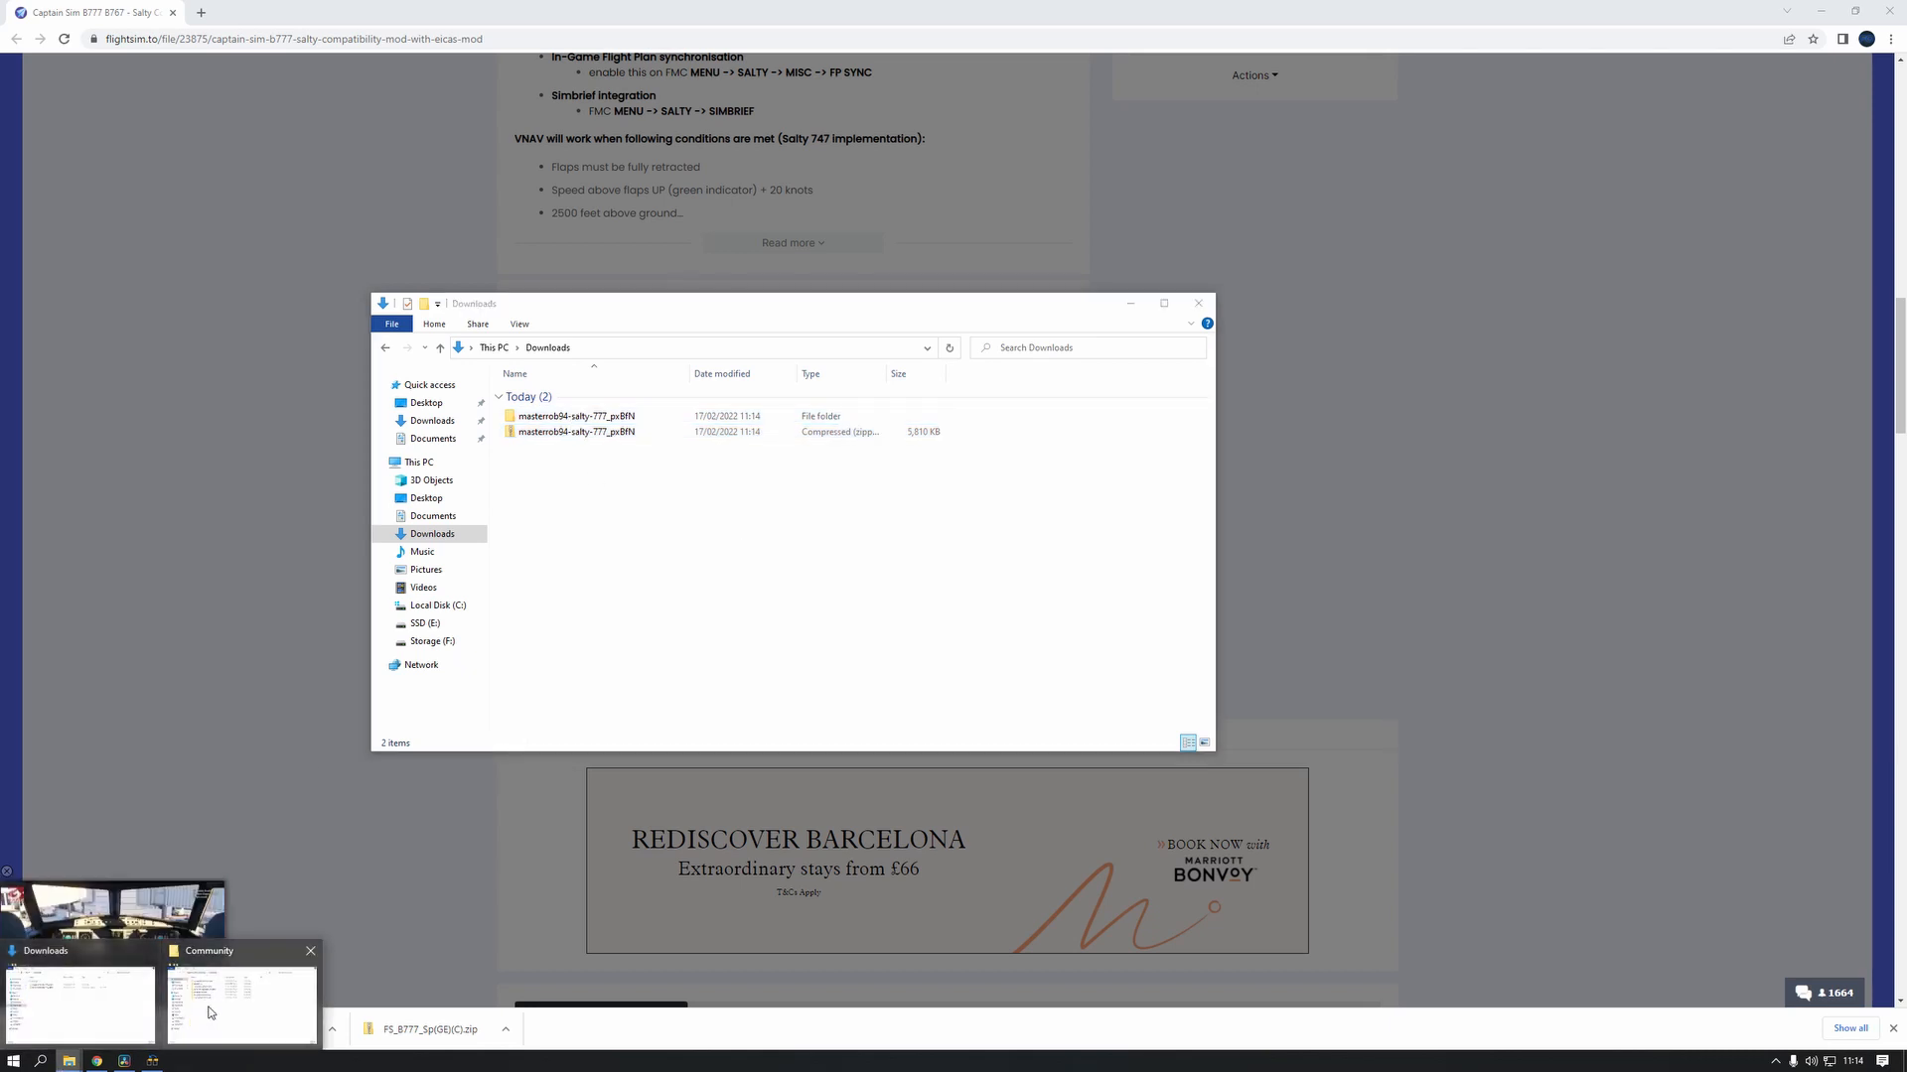
left_click(233, 968)
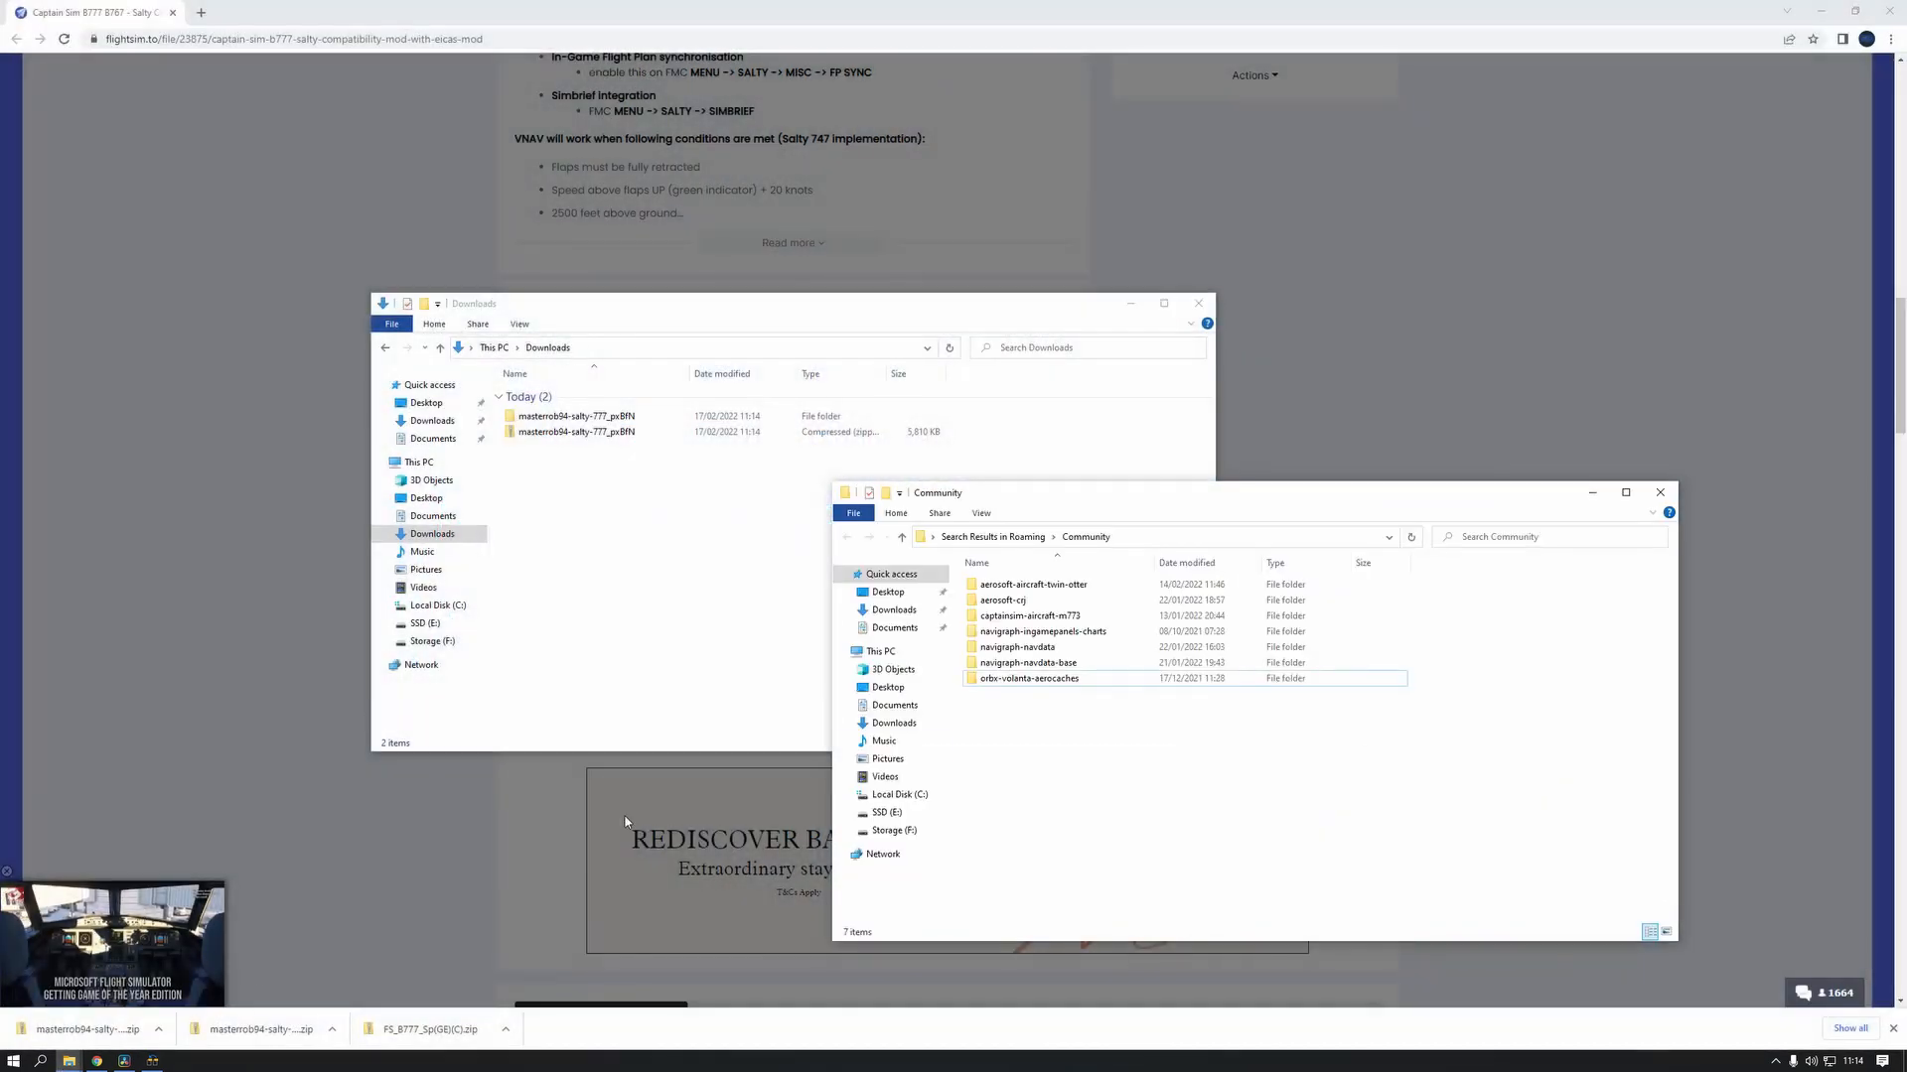
double_click(585, 417)
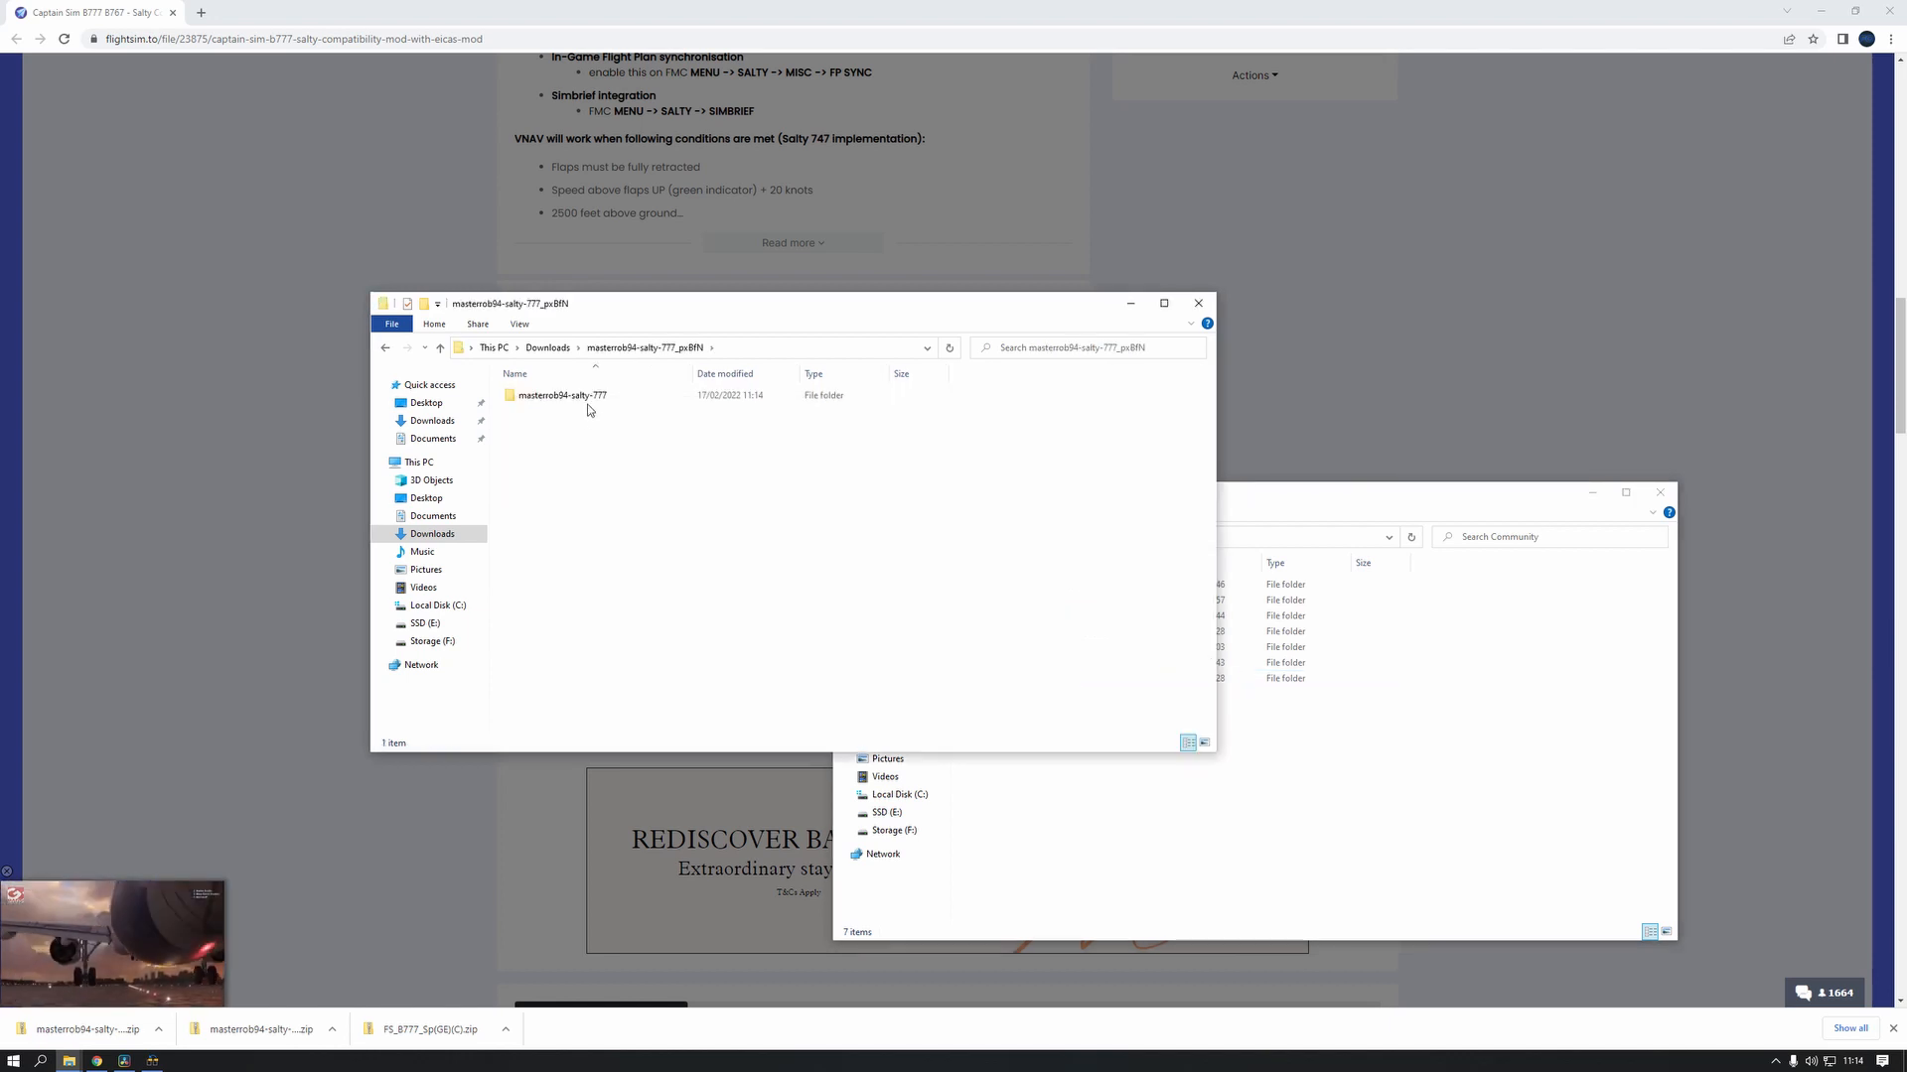
double_click(587, 399)
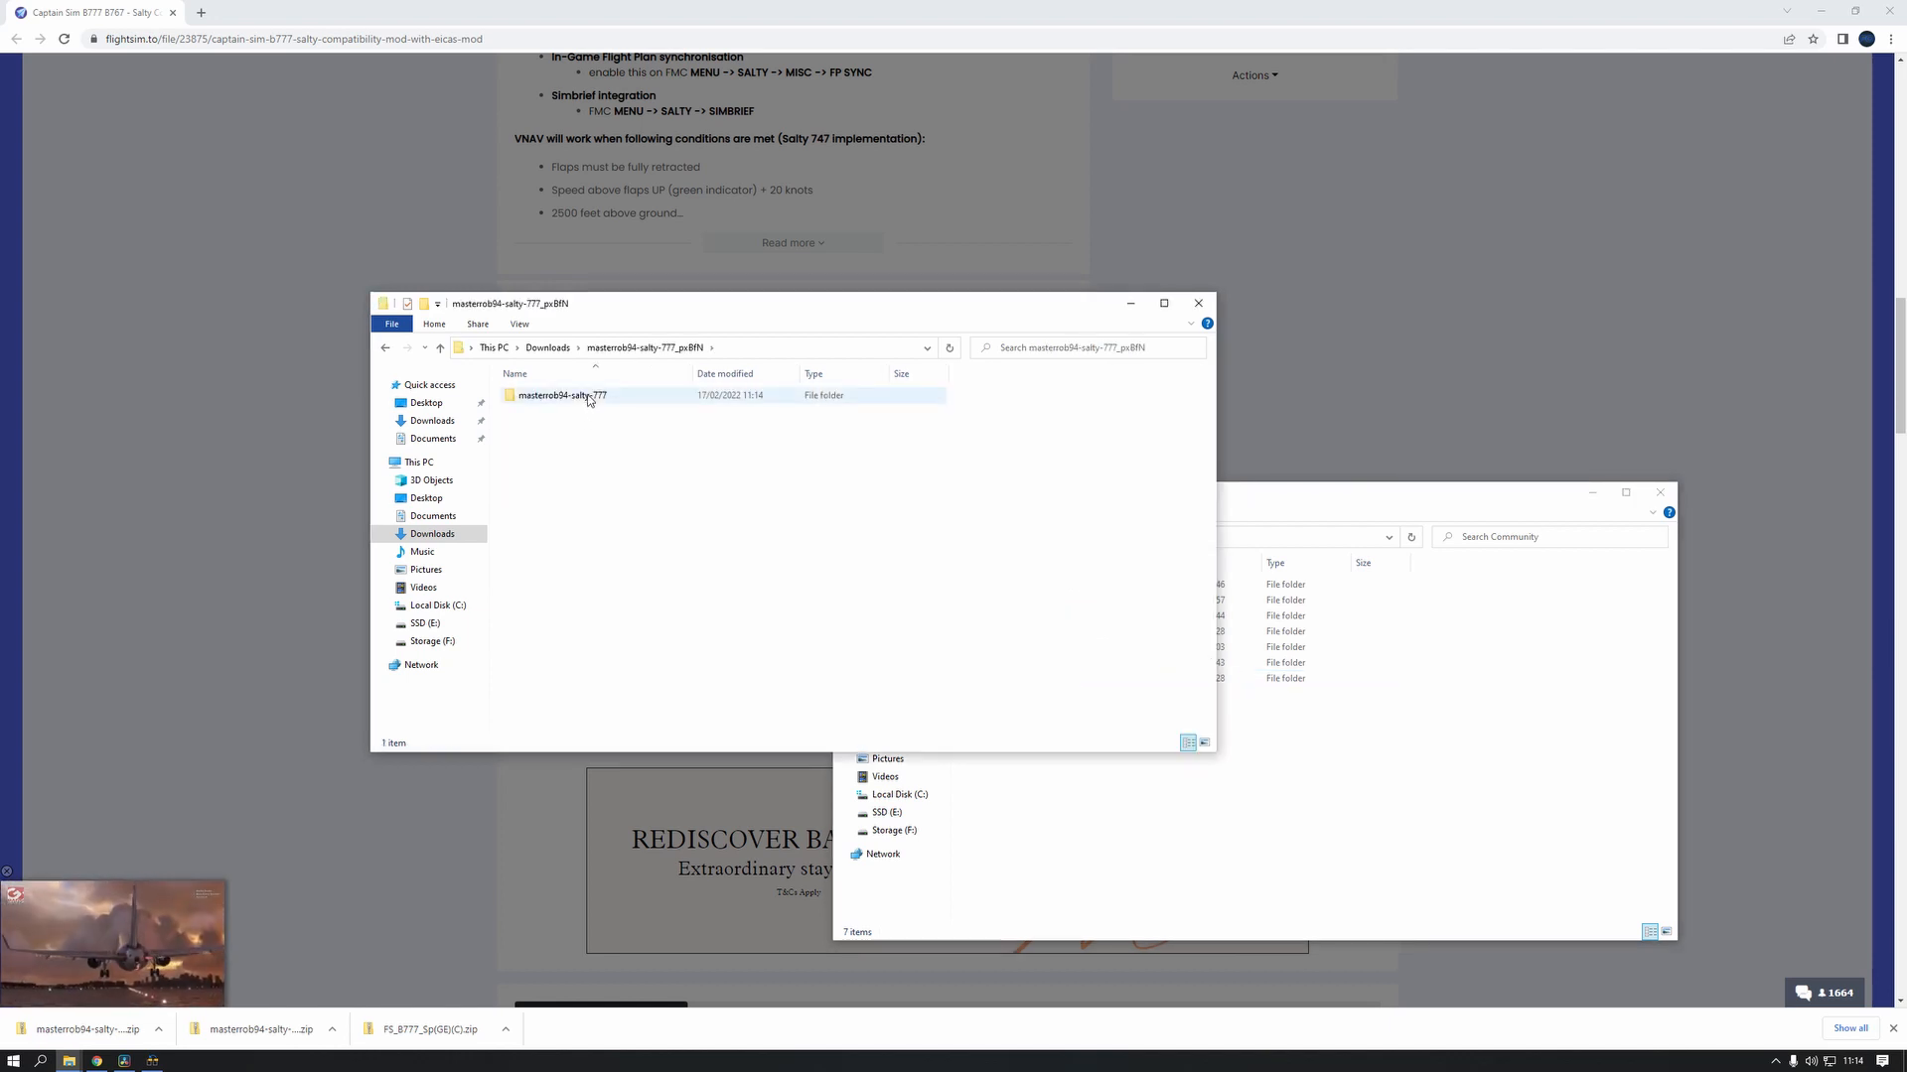
left_click(385, 348)
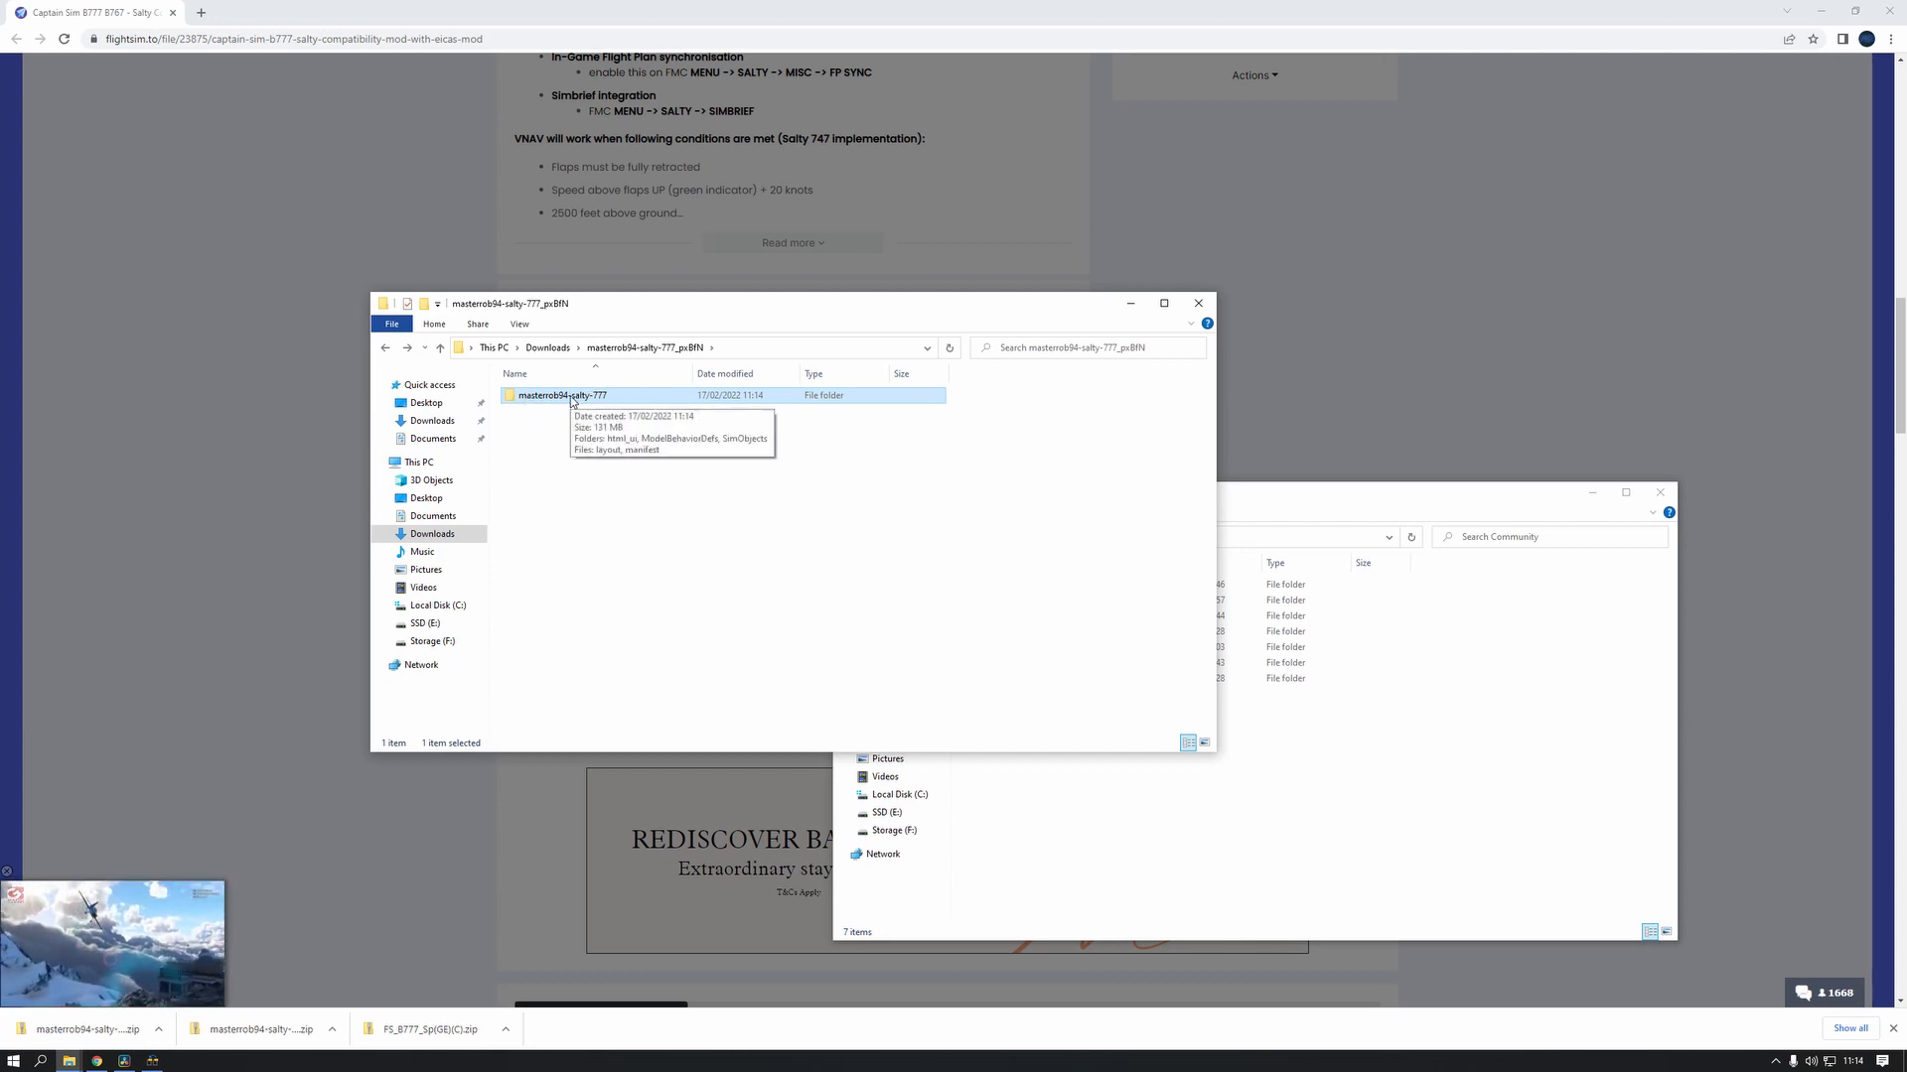
left_click_drag(571, 401, 1378, 880)
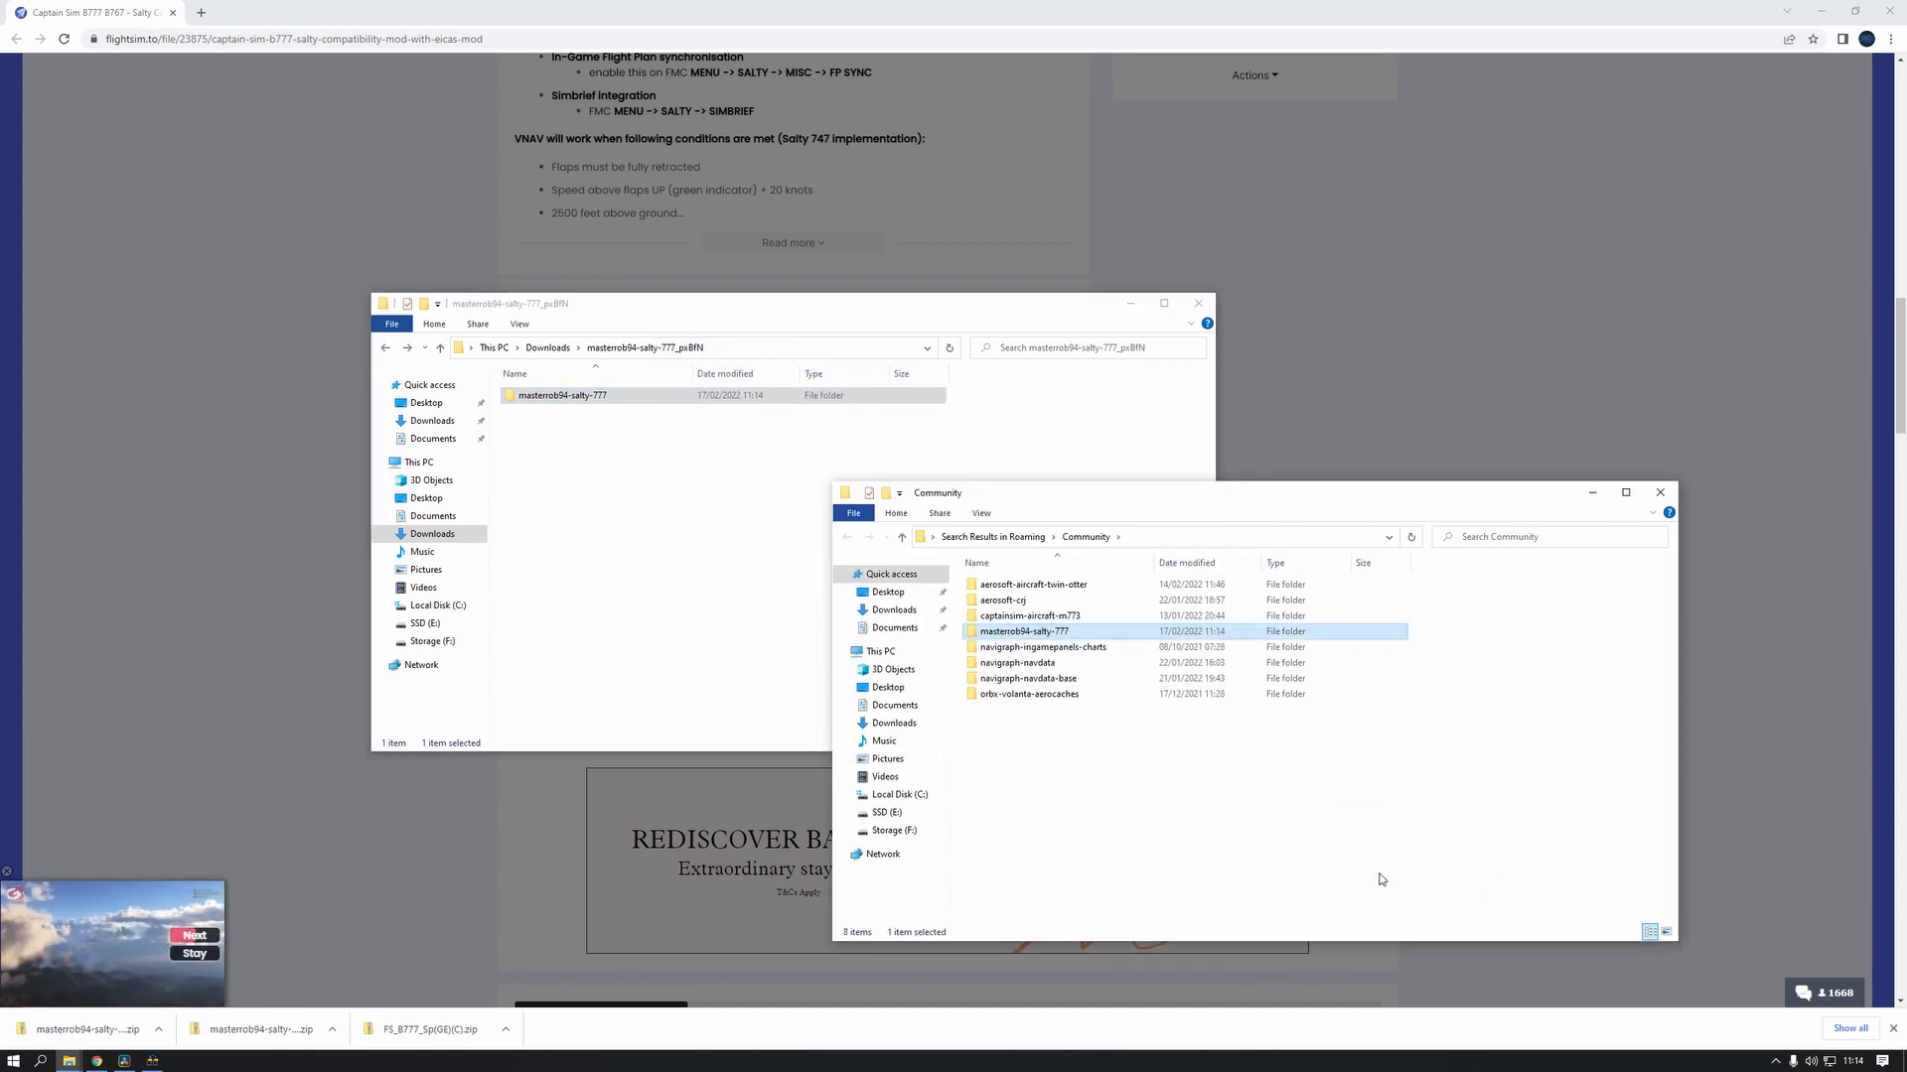
left_click(1135, 849)
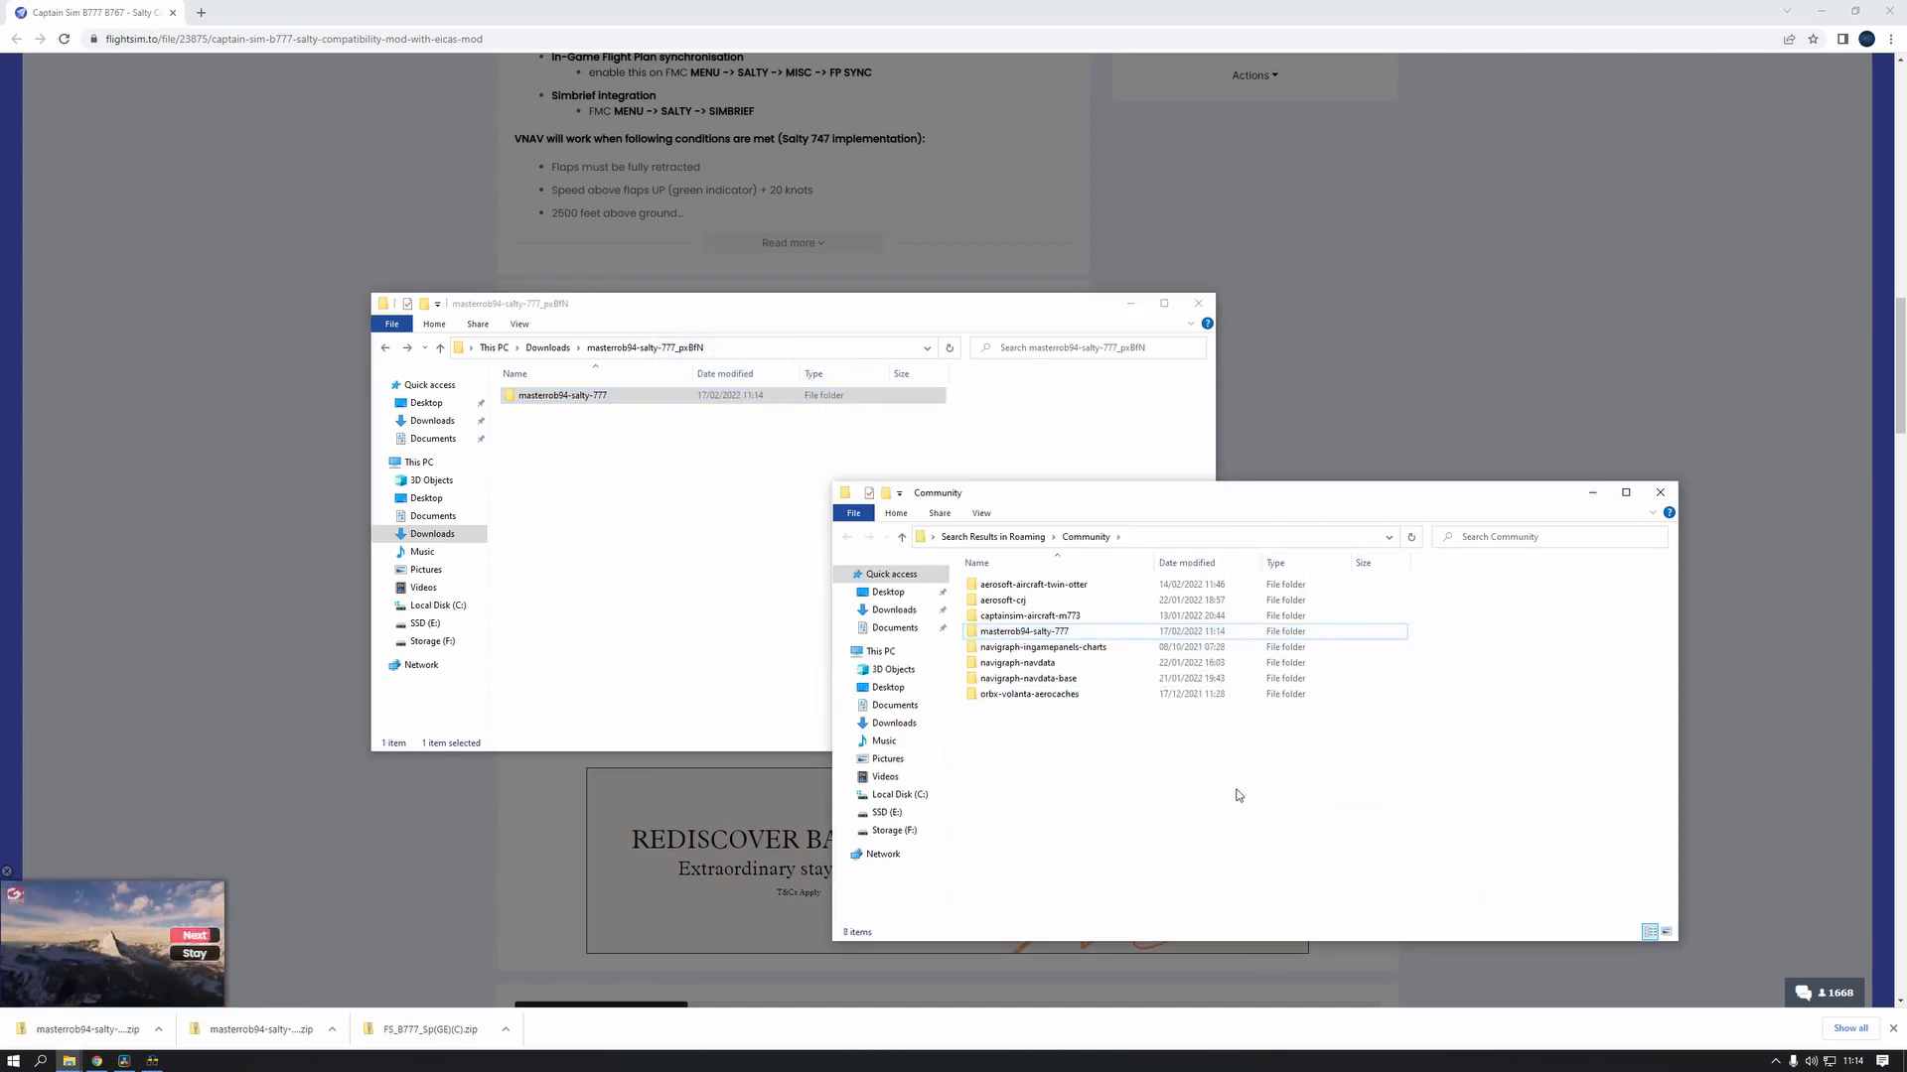